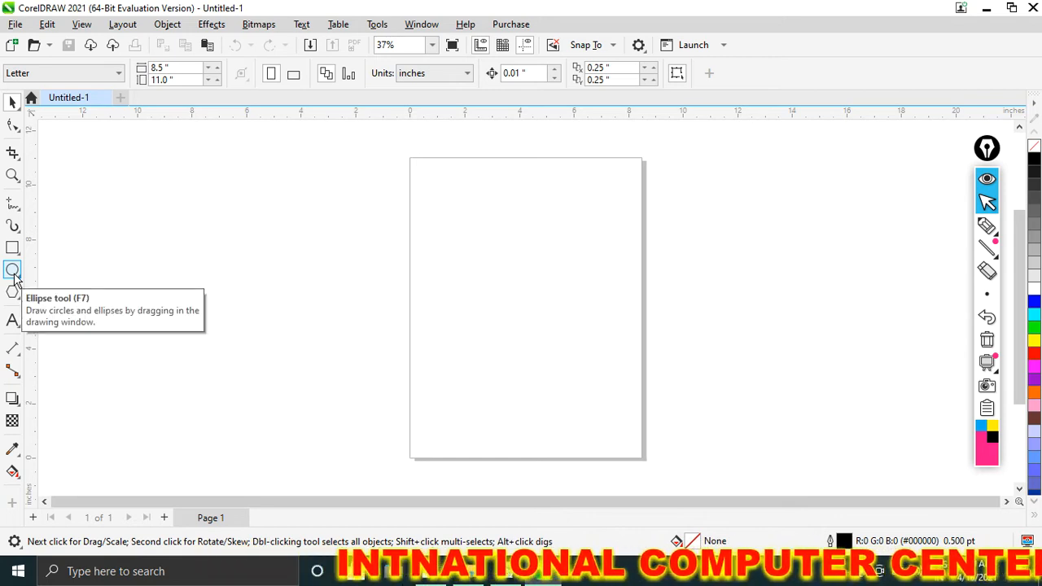
# Step: Draw an ellipse about 3.94 by 4.05 inches, duplicate it, and move the copy right so the two overlap in the middle
pyautogui.press('F7')
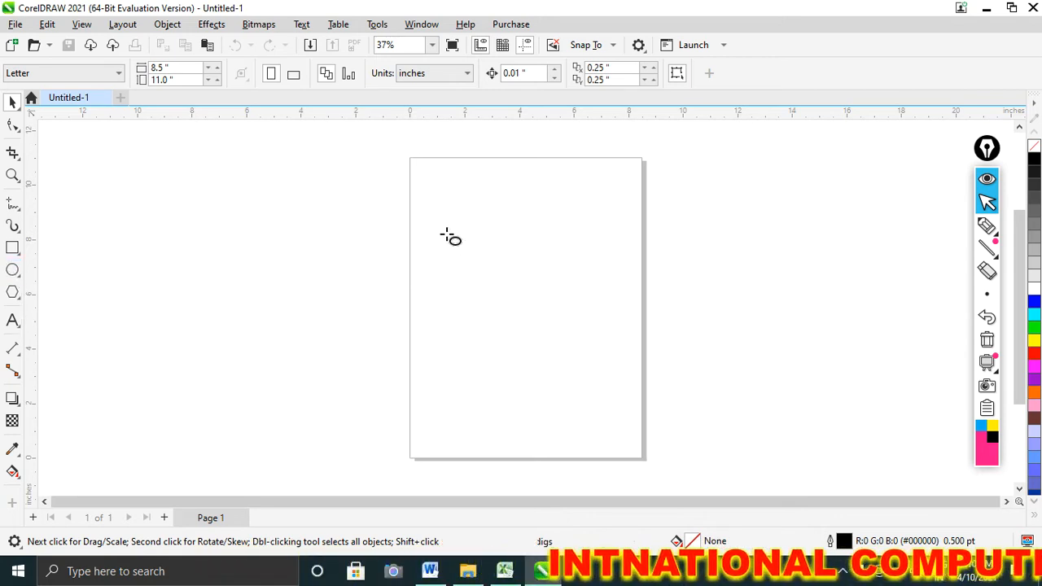
pyautogui.moveTo(440, 234); pyautogui.dragTo(548, 345)
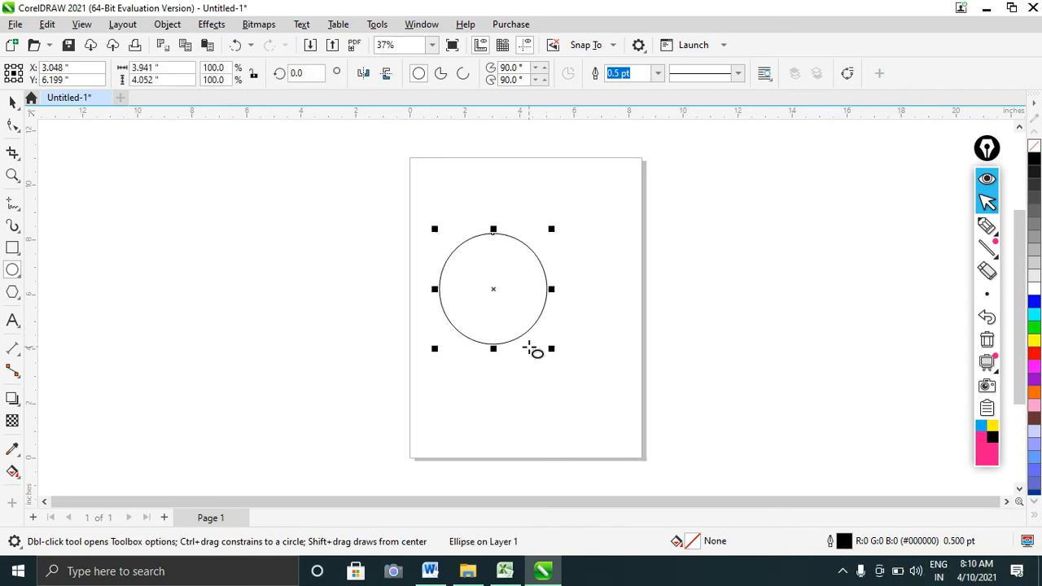
pyautogui.hotkey('ctrl', 'd')
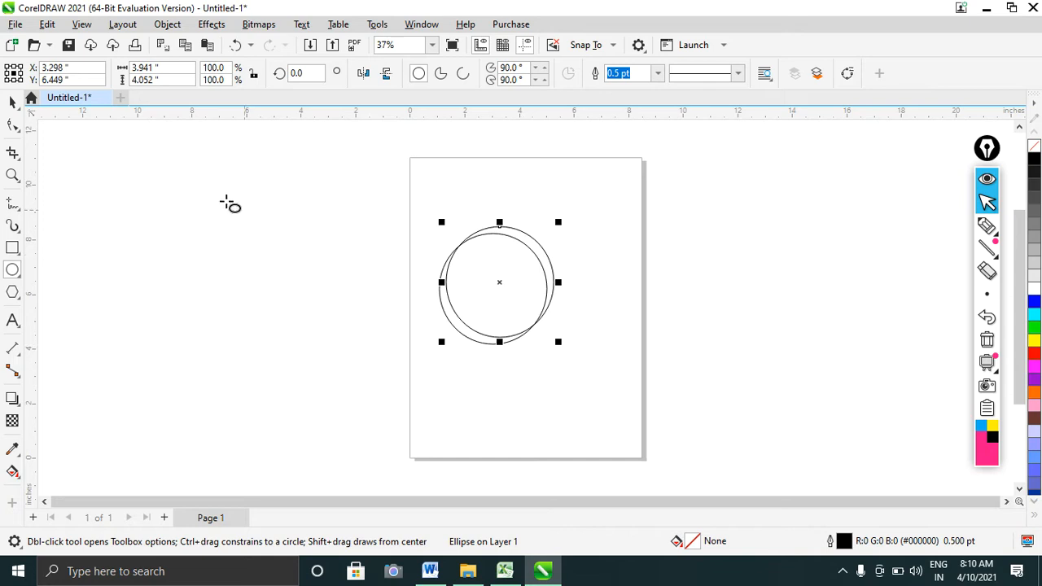
pyautogui.click(12, 102)
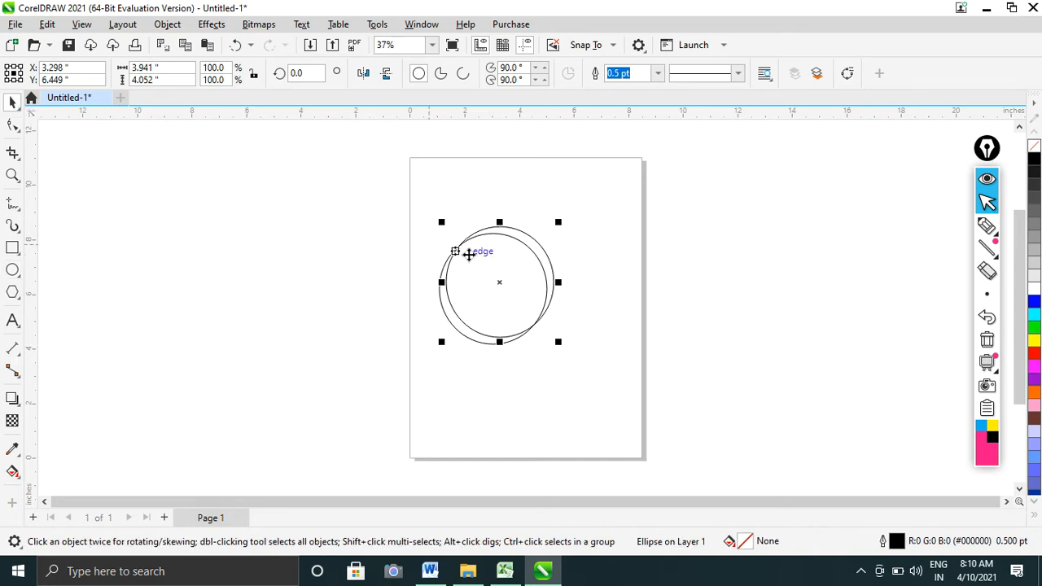
pyautogui.moveTo(464, 251); pyautogui.dragTo(562, 270)
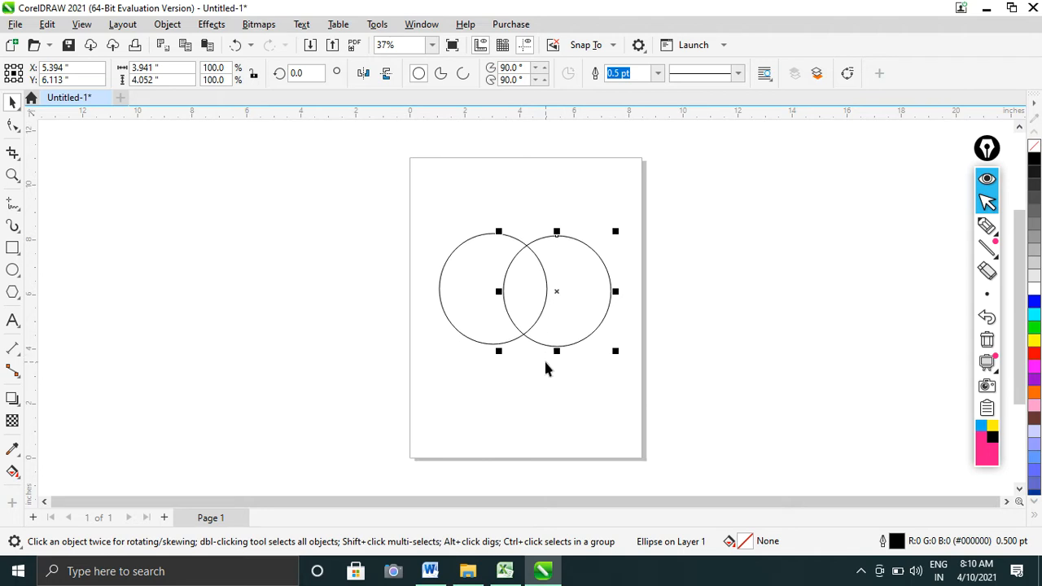
# Step: Intersect the two overlapping circles and delete both originals, keeping only the lens-shaped petal
pyautogui.keyDown('shift'); pyautogui.click(467, 263); pyautogui.keyUp('shift')
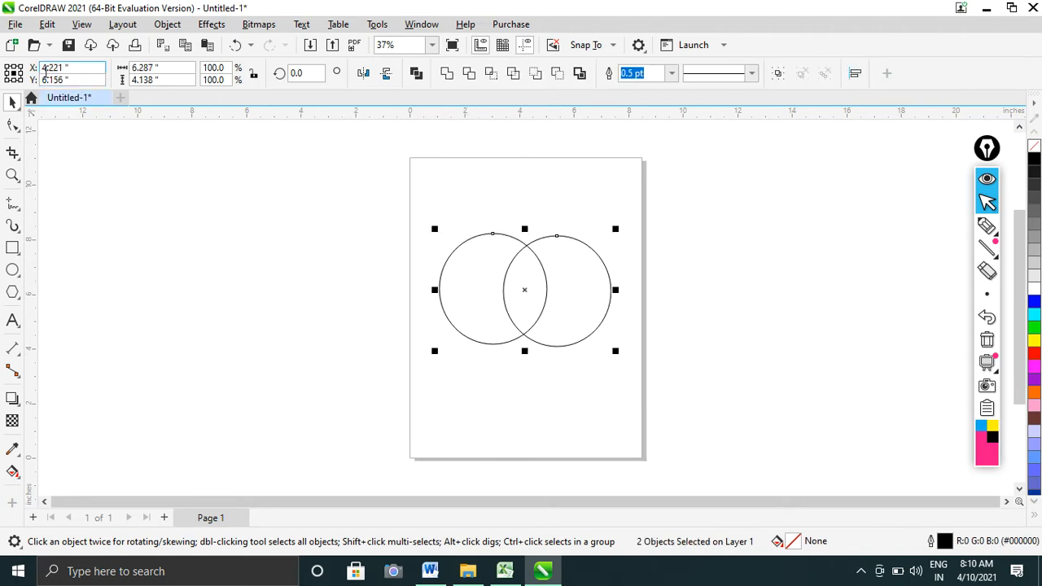
pyautogui.click(486, 78)
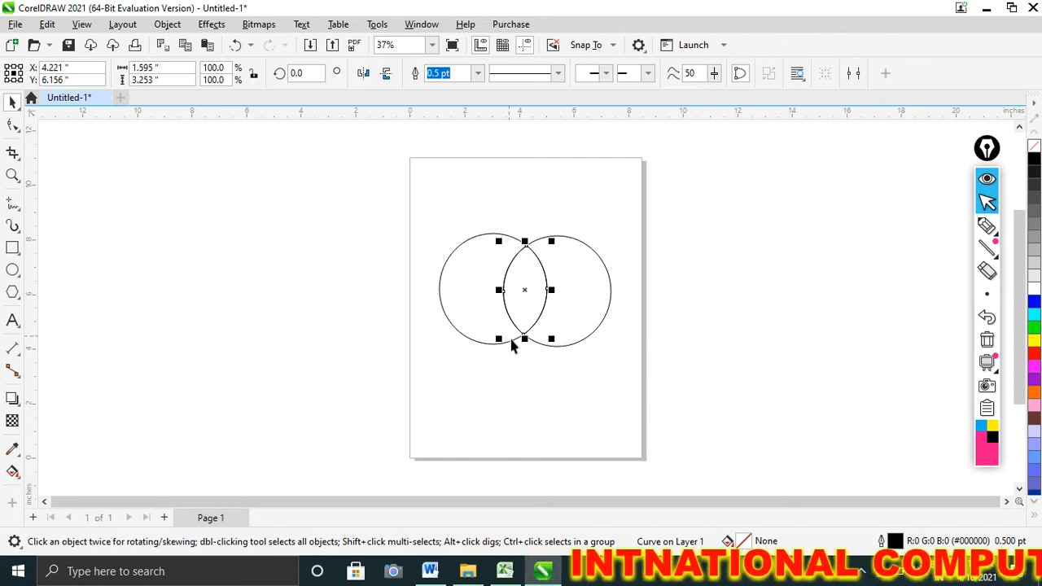
pyautogui.click(585, 399)
pyautogui.click(599, 326)
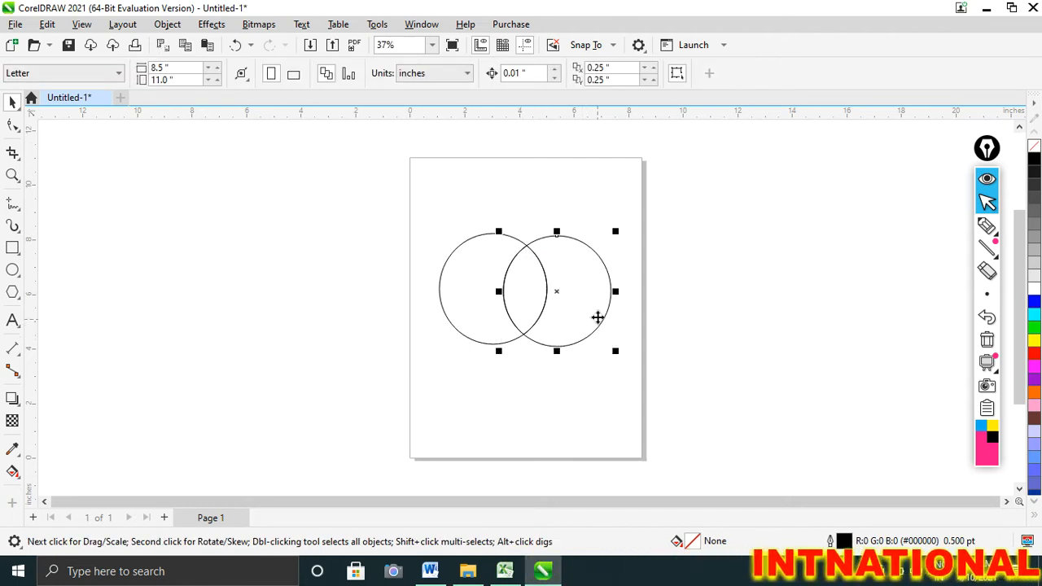
pyautogui.press('Delete')
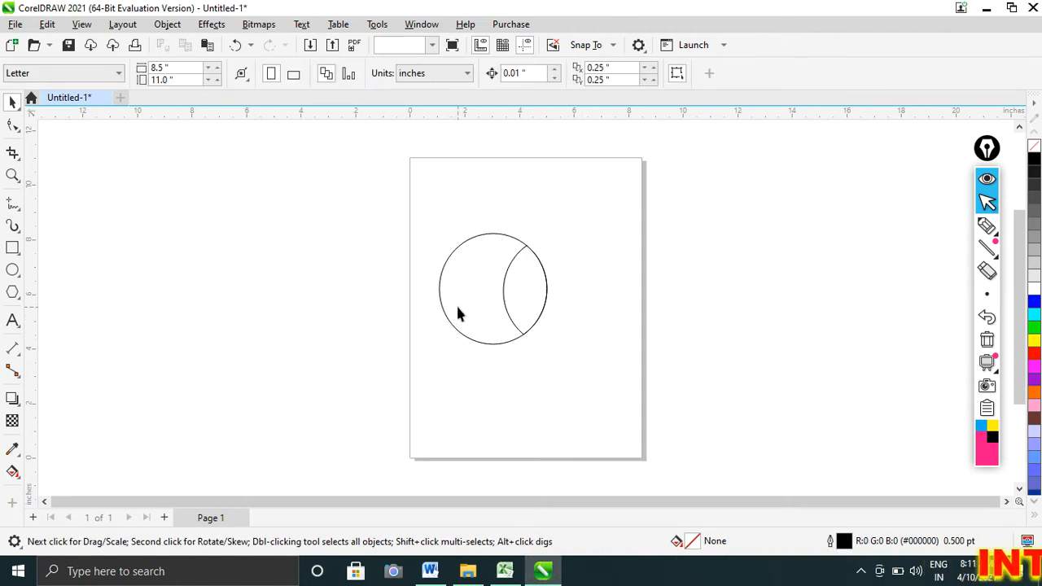
pyautogui.click(456, 304)
pyautogui.press('Delete')
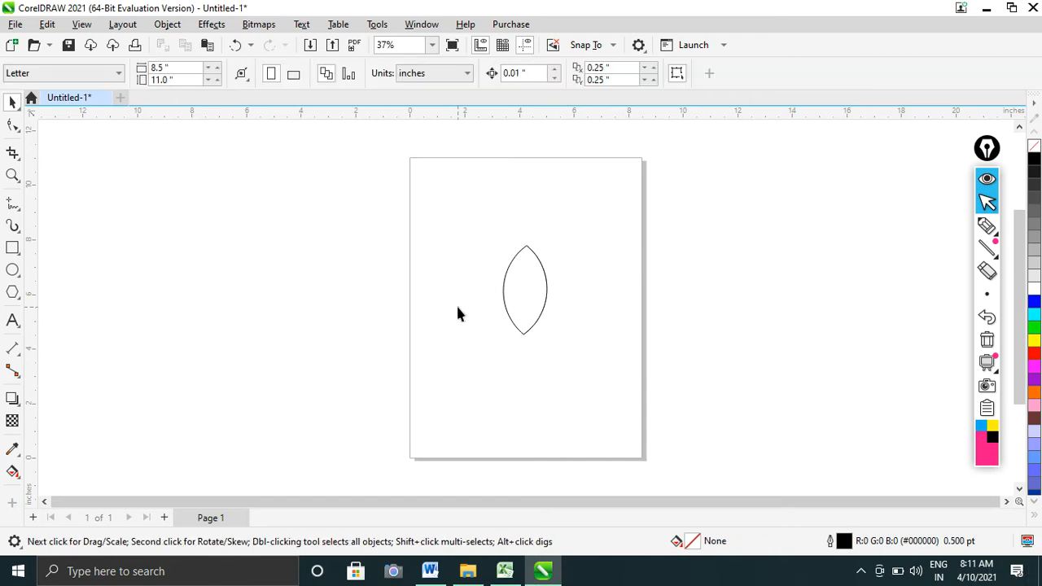
# Step: Move the petal shape toward the page's left edge and shorten its height to about 3.11 inches
pyautogui.click(521, 308)
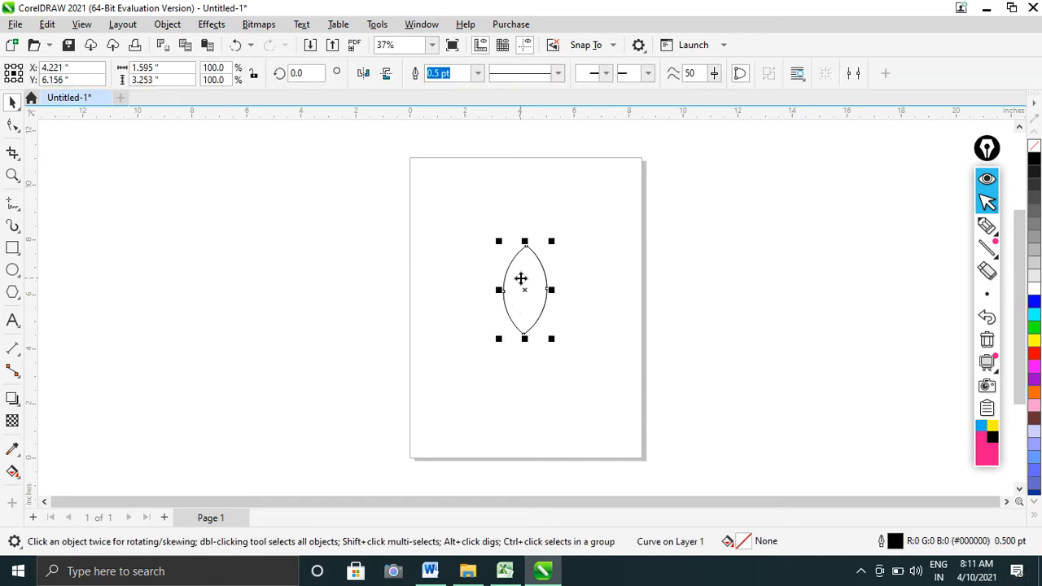
pyautogui.moveTo(521, 279); pyautogui.dragTo(457, 276)
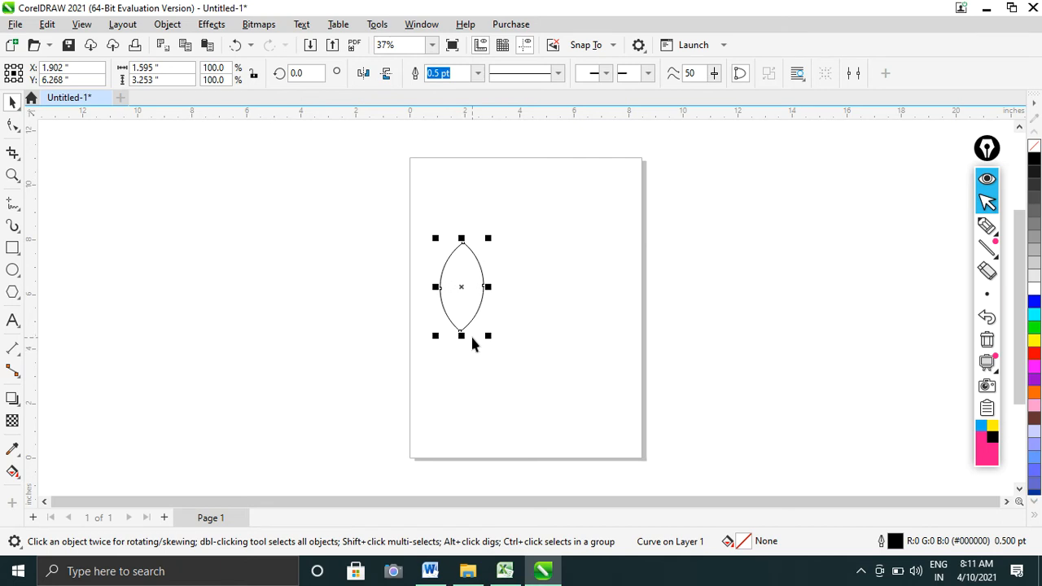
pyautogui.moveTo(460, 335)
pyautogui.mouseDown()
pyautogui.moveTo(460, 320)
pyautogui.moveTo(461, 334)
pyautogui.mouseUp()
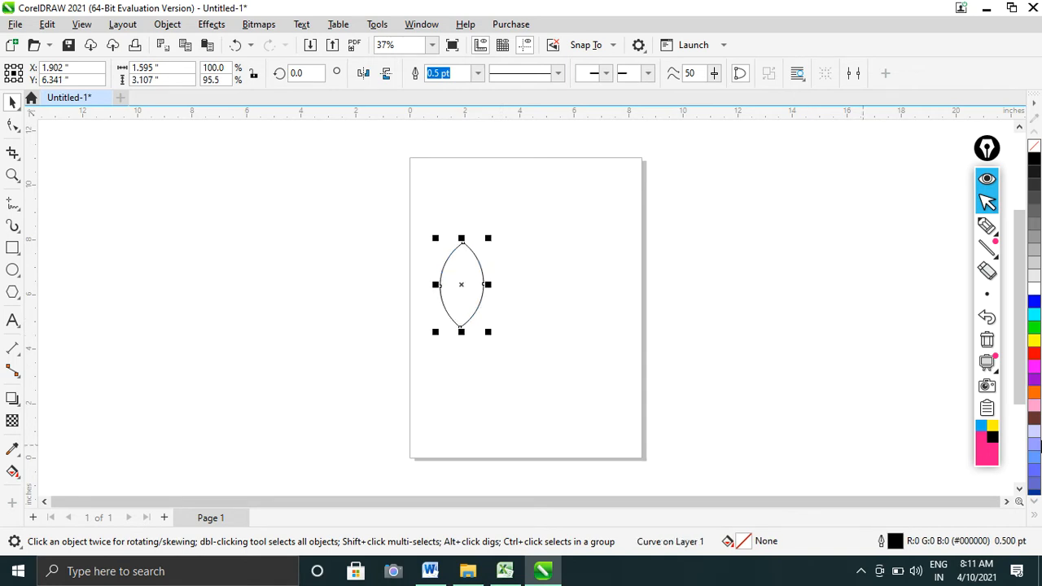
# Step: Fill the petal with cyan and apply a horizontal fountain fill fading from cyan at its left edge to white at the middle
pyautogui.click(1034, 316)
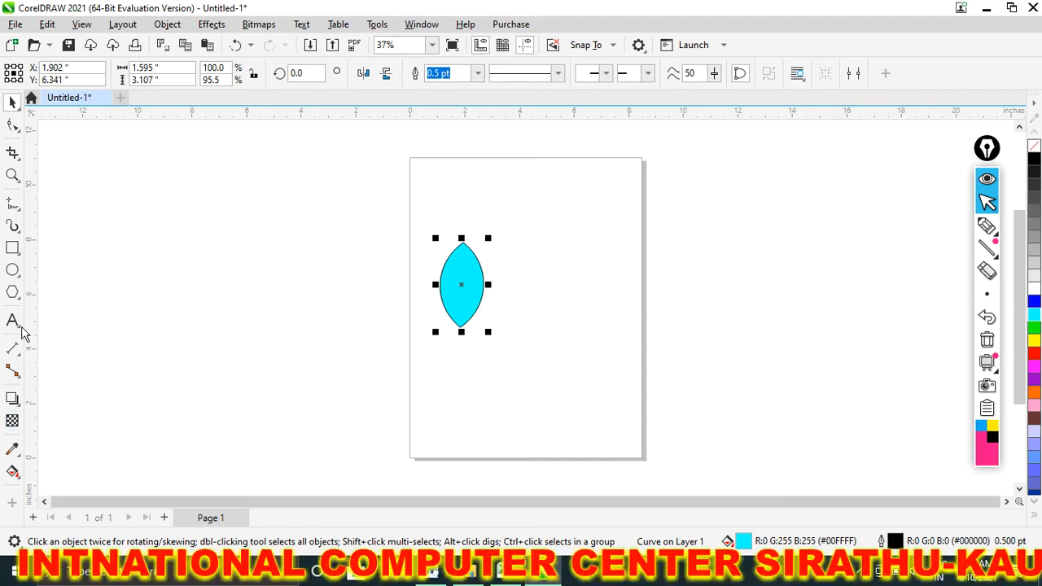
pyautogui.click(18, 477)
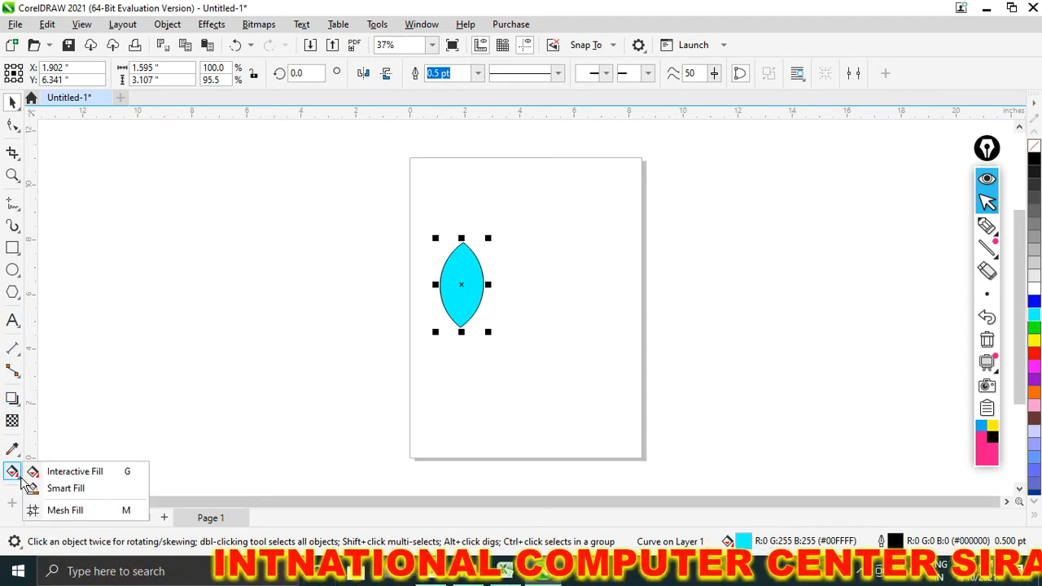
pyautogui.click(81, 475)
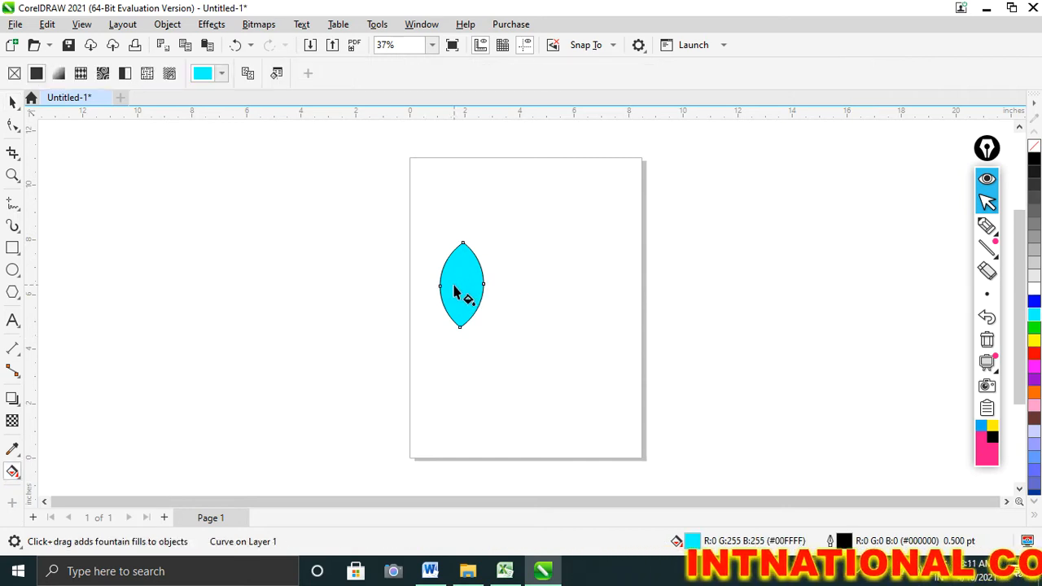
pyautogui.moveTo(449, 283); pyautogui.dragTo(480, 283)
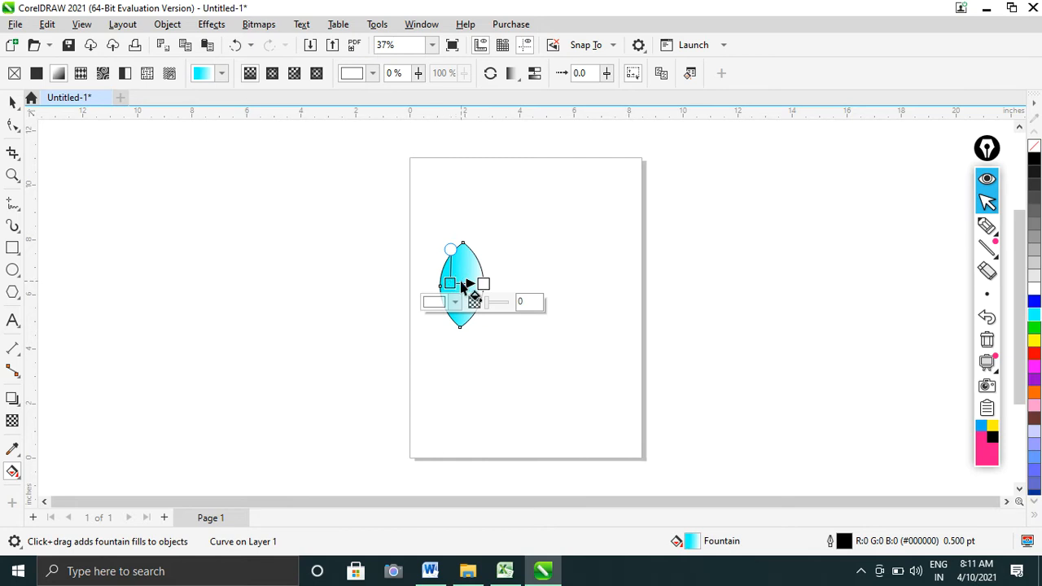
pyautogui.moveTo(470, 283); pyautogui.dragTo(452, 282)
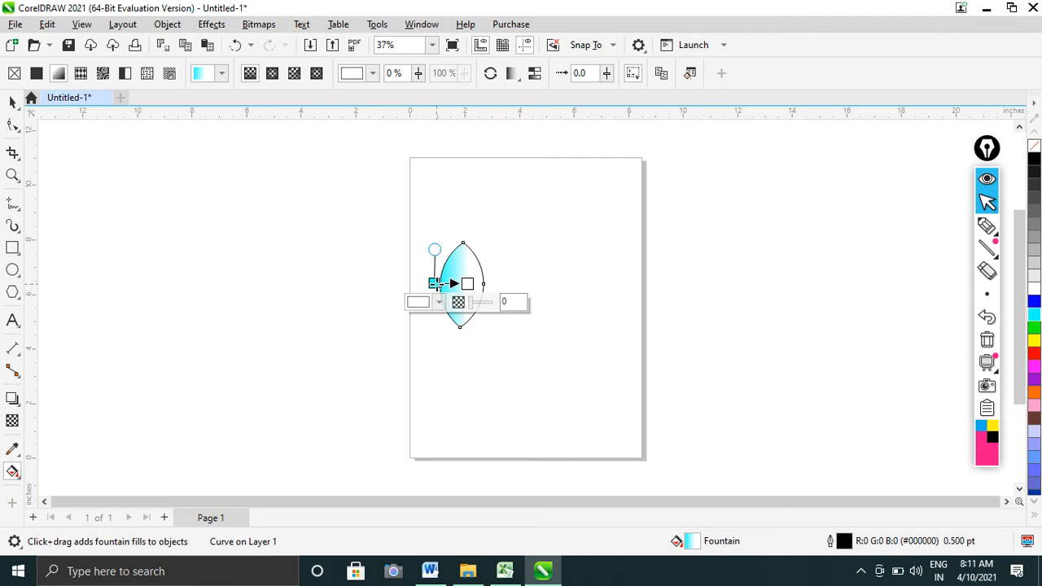
pyautogui.click(436, 282)
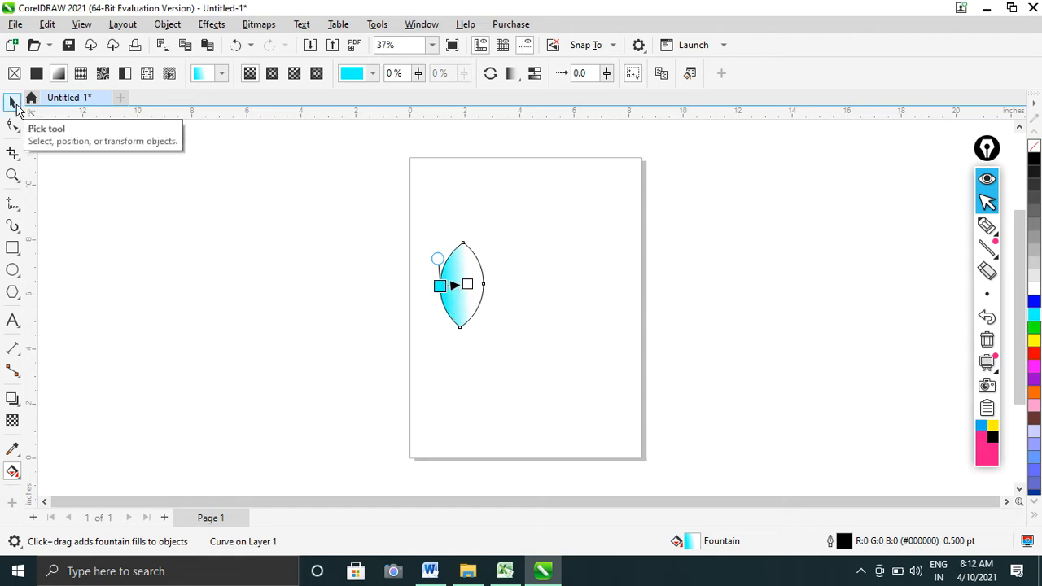
# Step: Set the gradient-filled petal's outline width to None
pyautogui.click(13, 102)
pyautogui.click(289, 274)
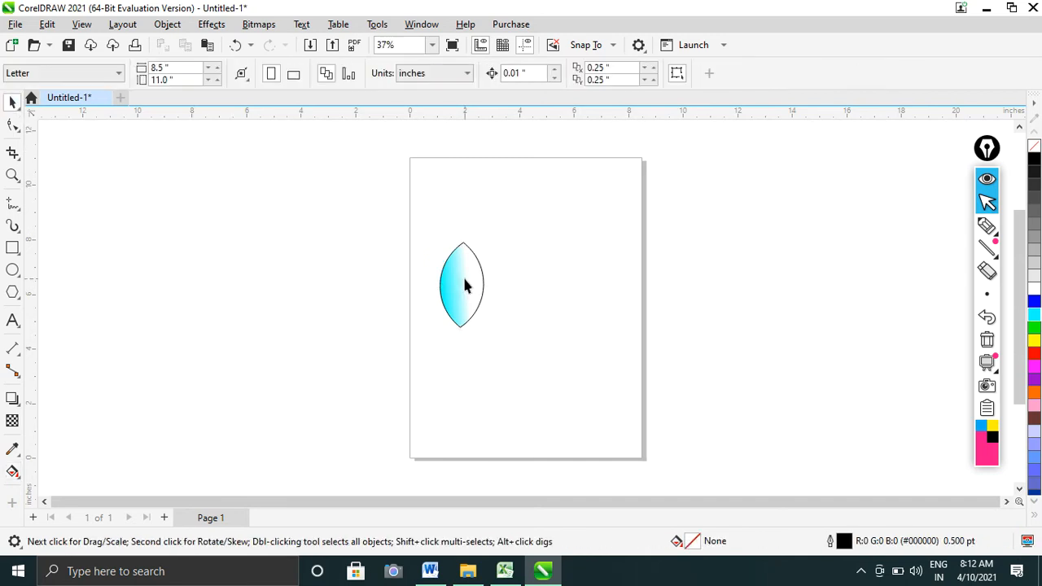
pyautogui.click(465, 285)
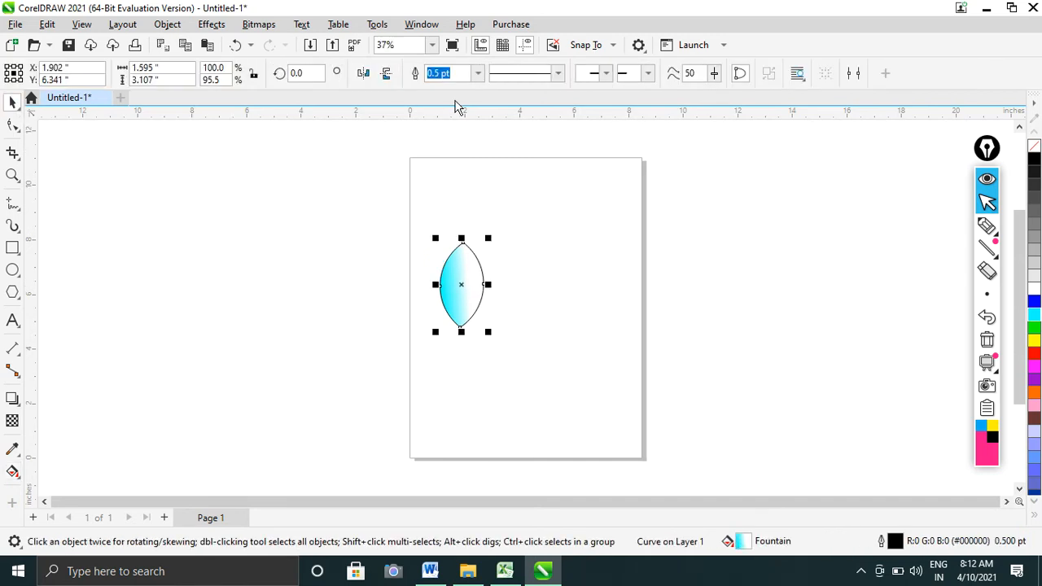
pyautogui.click(477, 74)
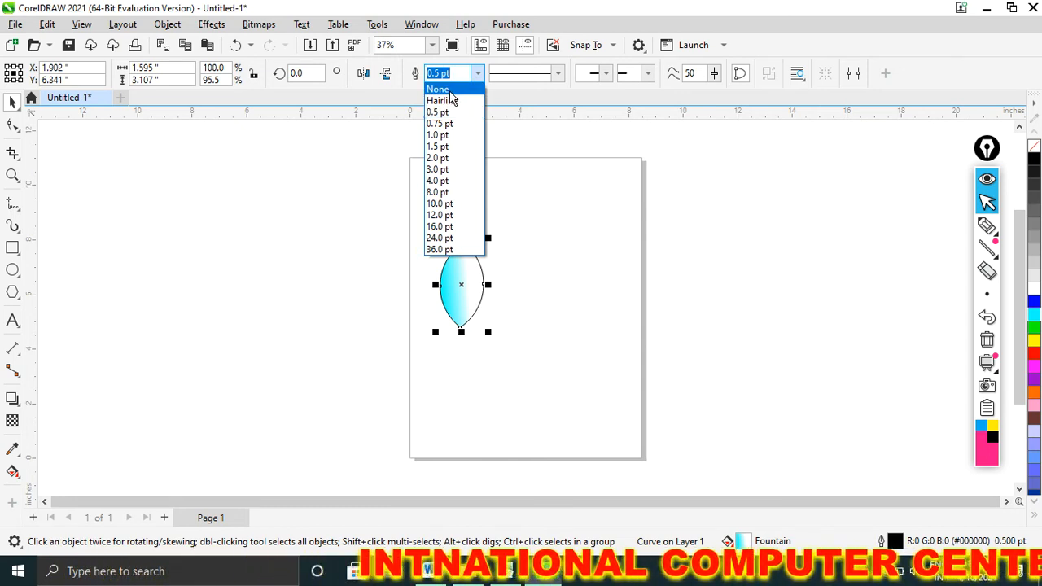
pyautogui.click(439, 89)
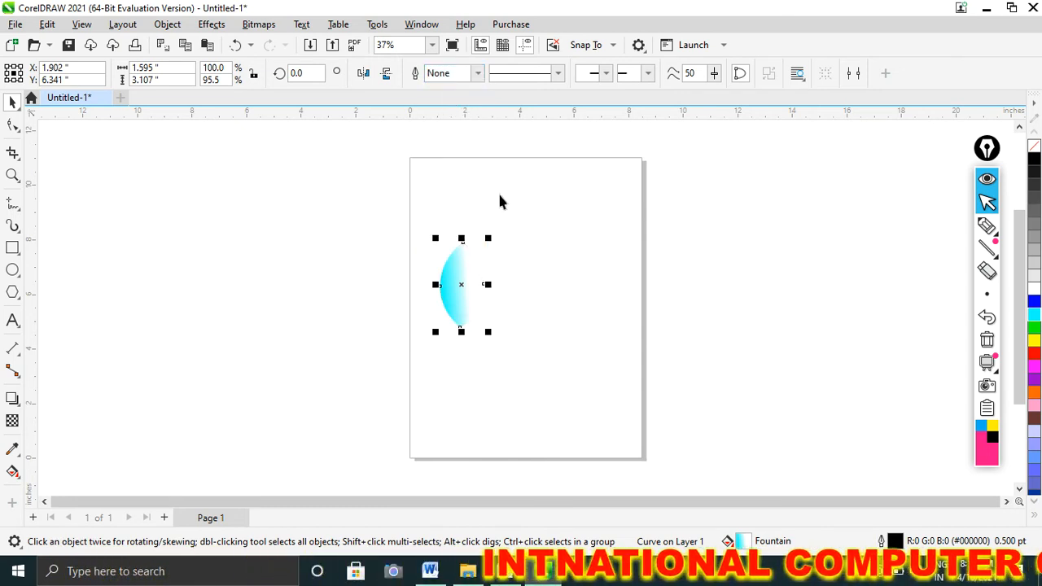
# Step: Place a copy of the petal about 0.8 inch to its right and mirror the copy horizontally
pyautogui.click(463, 298)
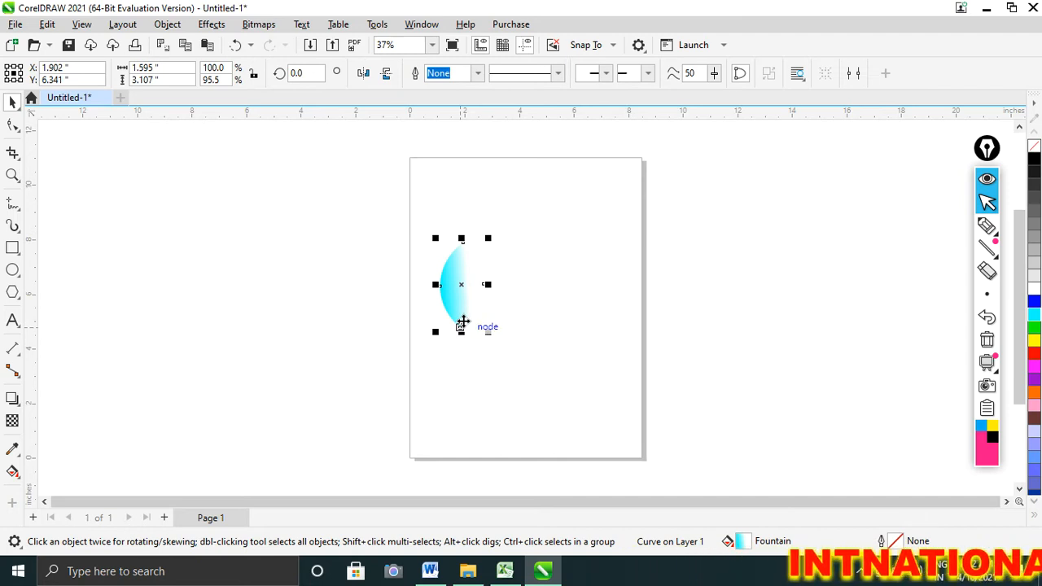
pyautogui.moveTo(462, 322); pyautogui.dragTo(479, 285)
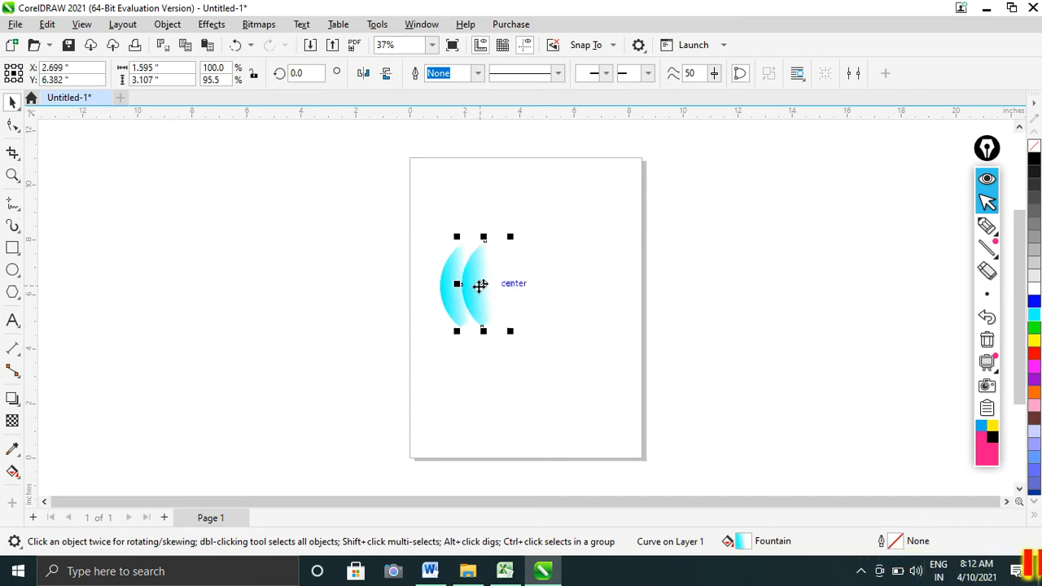
pyautogui.click(362, 75)
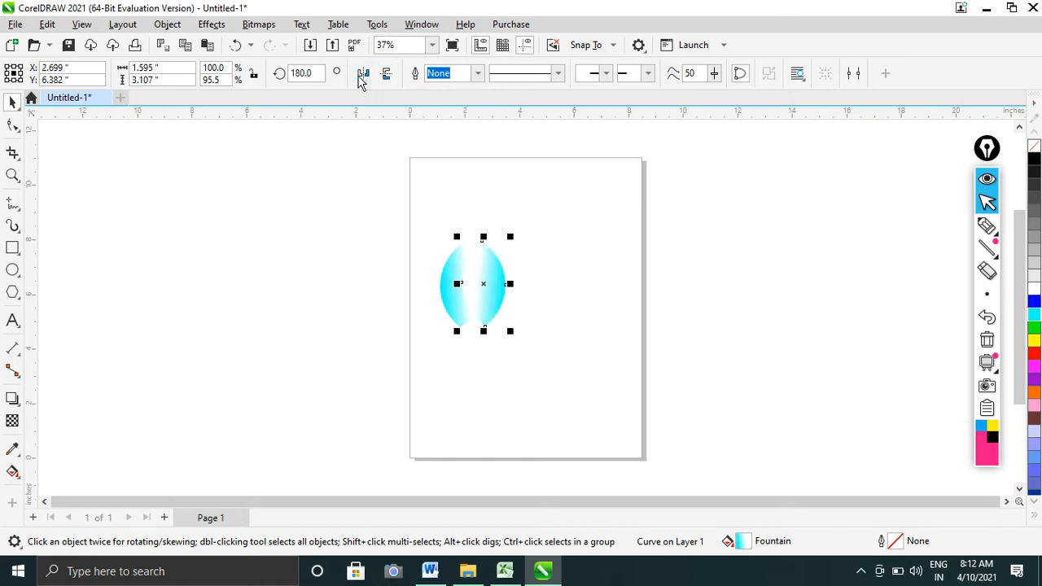
# Step: Rotate the mirrored petal to about 164.9° and the original petal to about 13.6° so their bases meet in a V
pyautogui.click(482, 293)
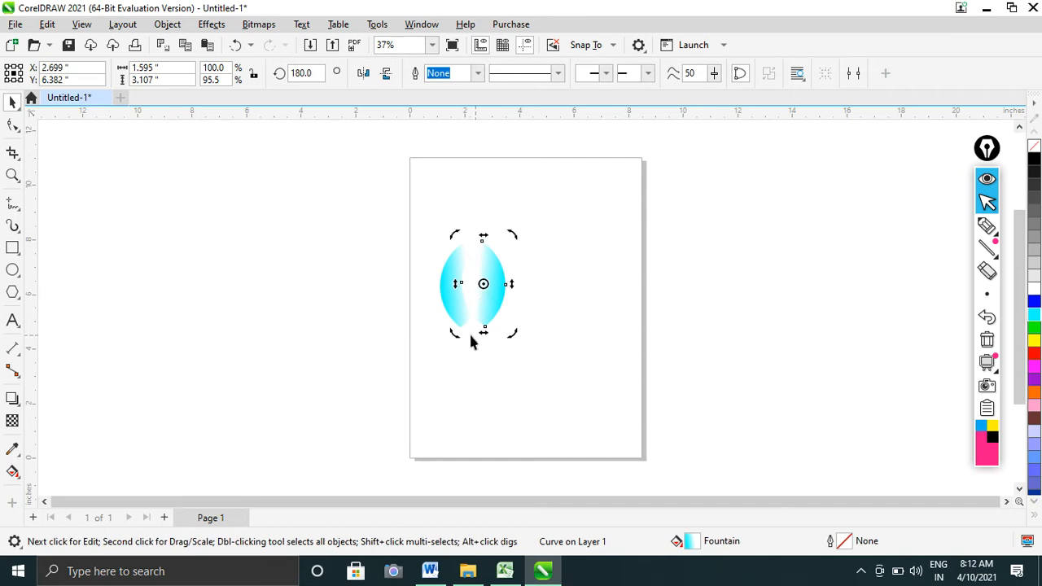
pyautogui.moveTo(458, 335); pyautogui.dragTo(440, 331)
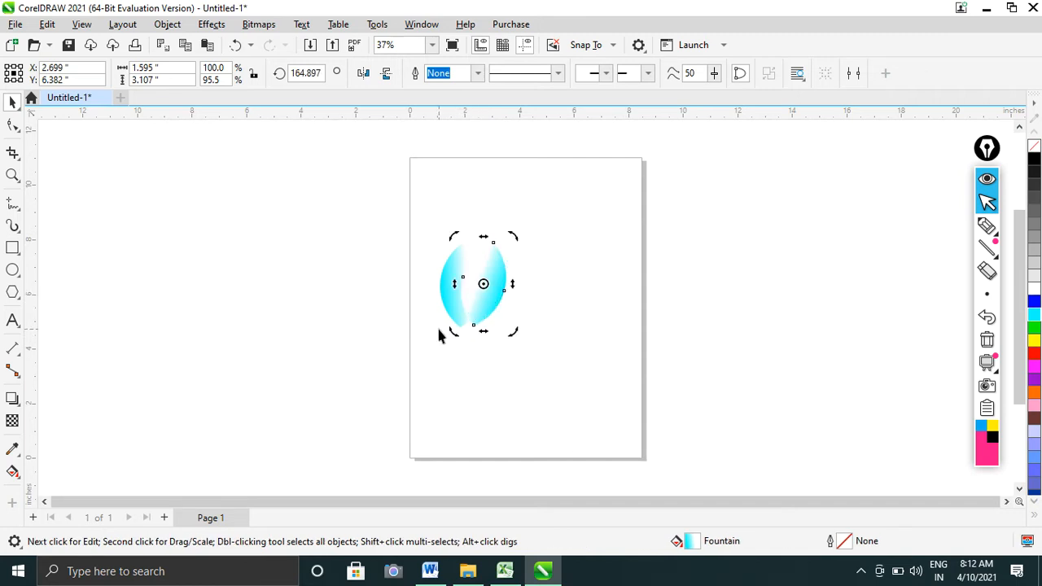
pyautogui.click(453, 262)
pyautogui.click(447, 254)
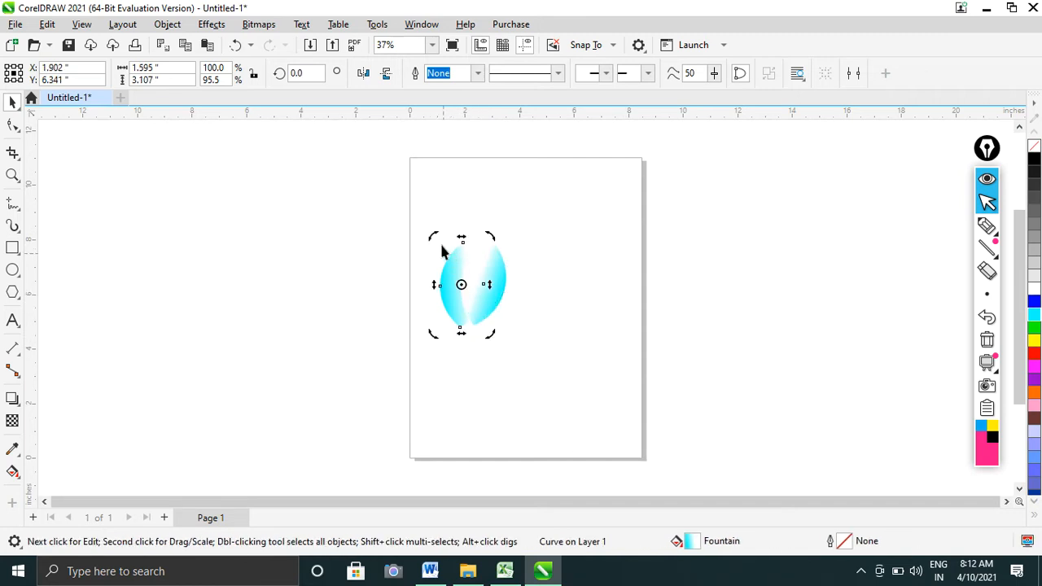
pyautogui.moveTo(439, 245); pyautogui.dragTo(421, 239)
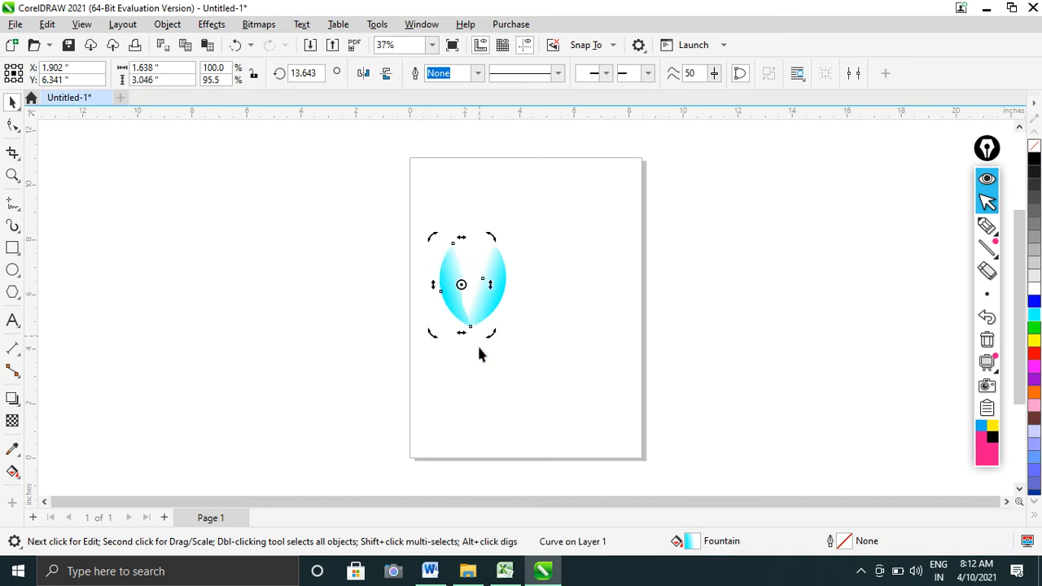
pyautogui.click(477, 345)
# Step: Move the mirrored petal slightly right and down to about X 2.825, Y 6.276 inches, and rotate its tip further outward
pyautogui.click(487, 303)
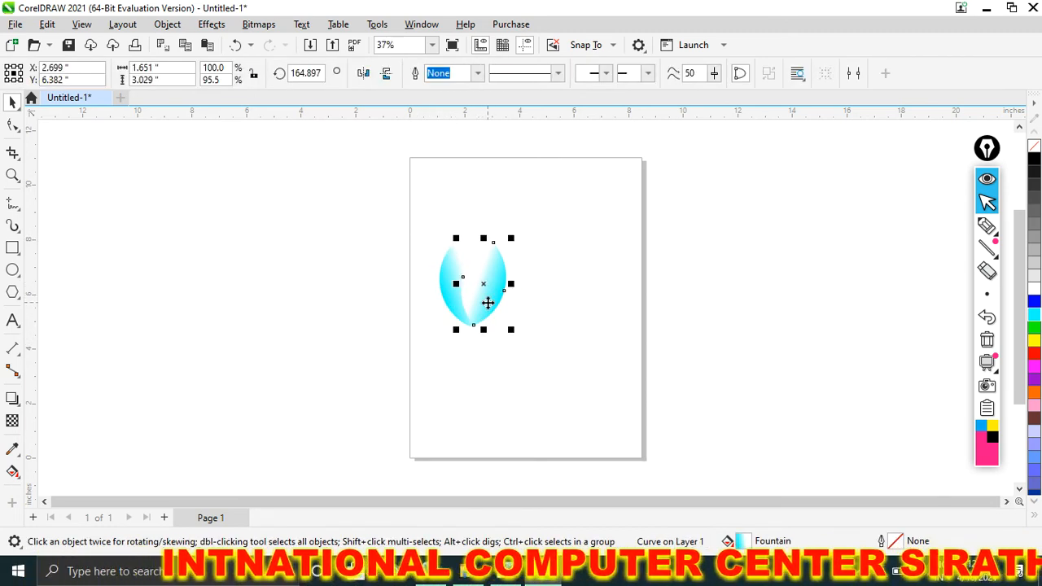
pyautogui.scroll(2, 487, 303)
pyautogui.scroll(3, 486, 303)
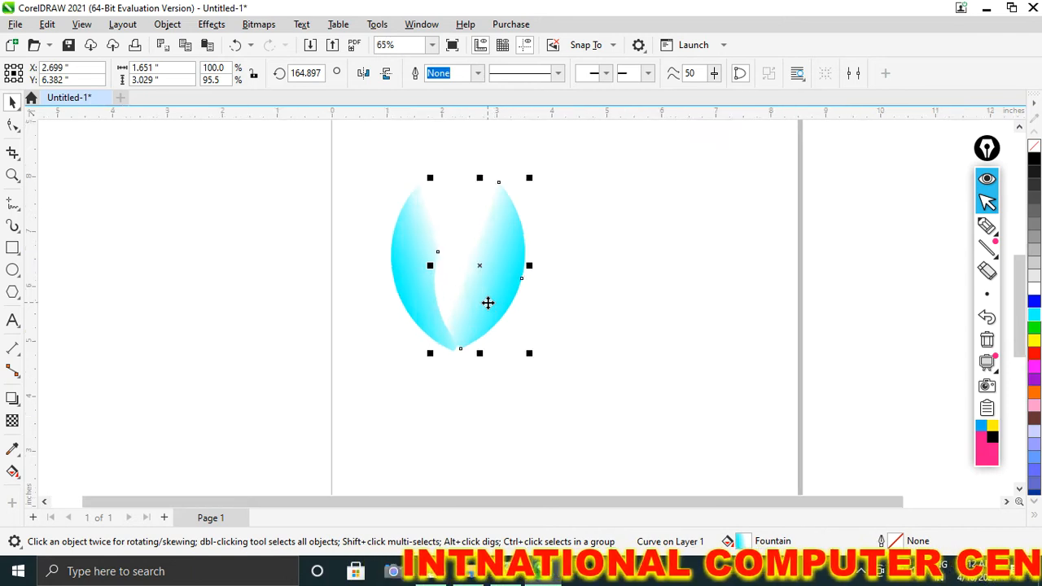
pyautogui.moveTo(481, 308); pyautogui.dragTo(490, 315)
pyautogui.click(500, 295)
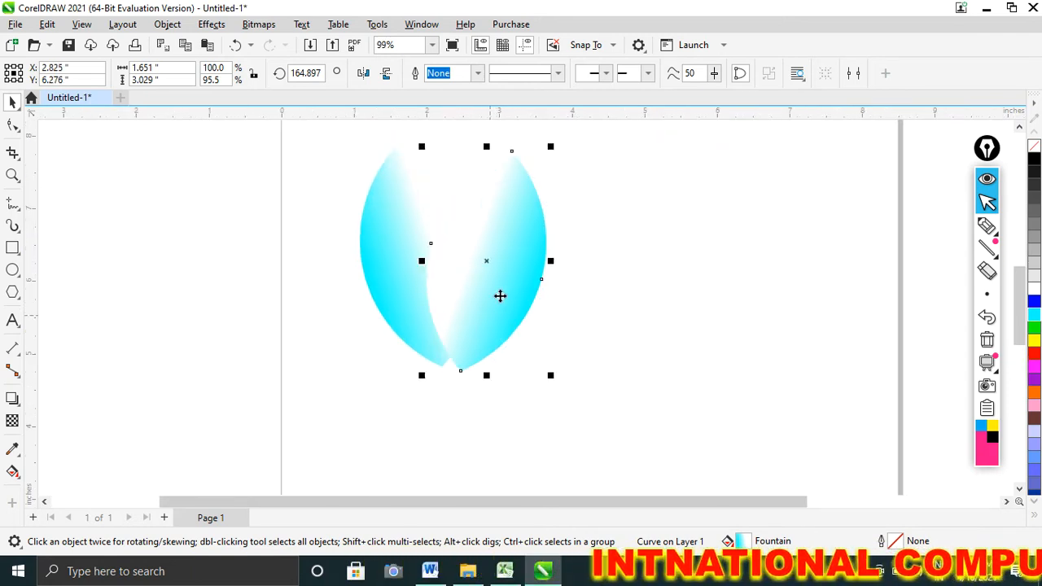
pyautogui.moveTo(423, 377); pyautogui.dragTo(405, 373)
# Step: Rotate the original left petal further outward to about 22.3°
pyautogui.click(396, 234)
pyautogui.click(386, 202)
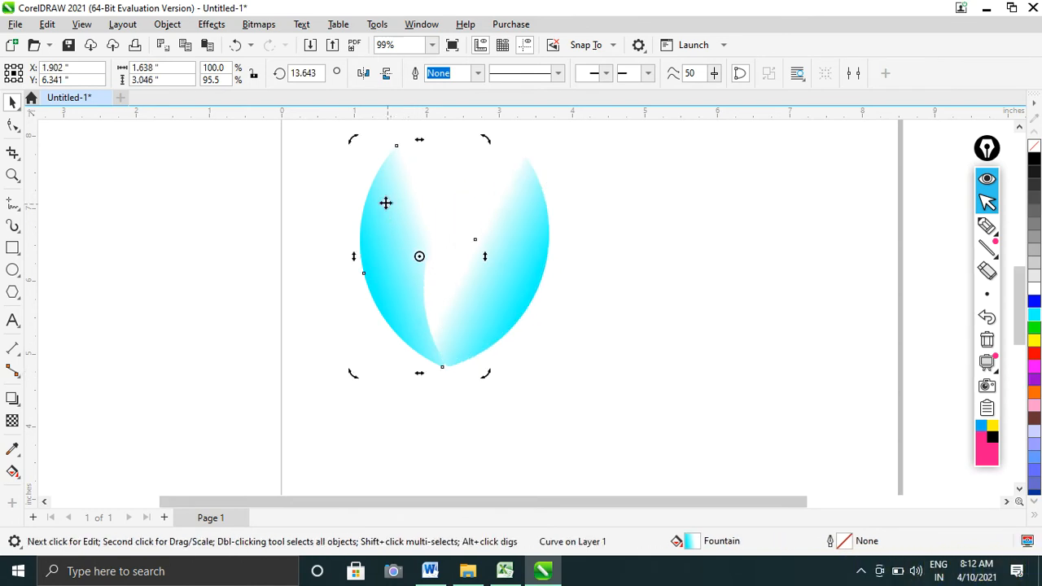
pyautogui.moveTo(356, 145)
pyautogui.mouseDown()
pyautogui.moveTo(325, 168)
pyautogui.moveTo(342, 159)
pyautogui.mouseUp()
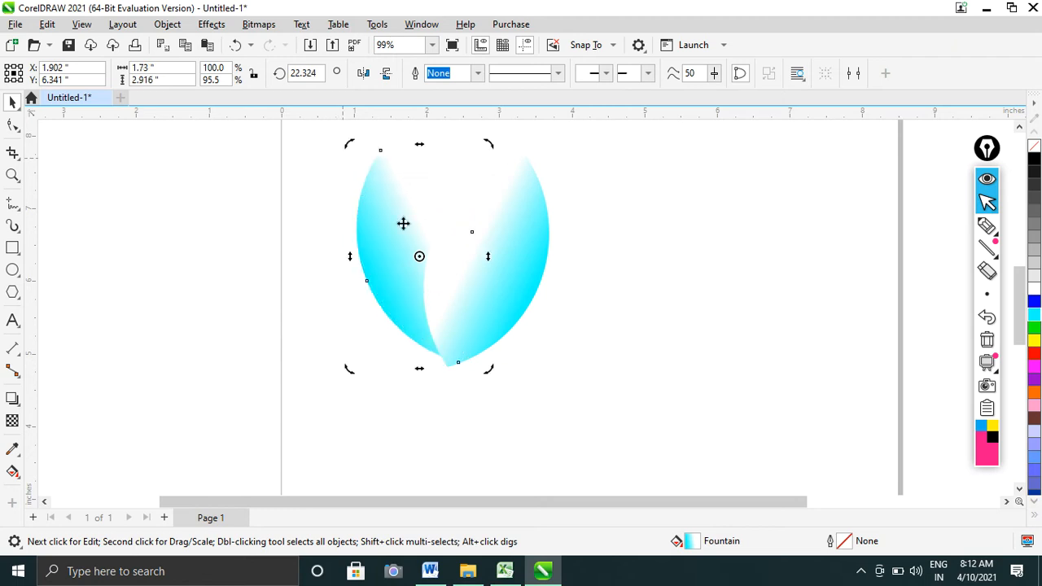
# Step: Nudge the right petal right and up to about X 2.965, Y 6.336 inches so its base meets the left petal's base
pyautogui.click(519, 265)
pyautogui.press('Right')
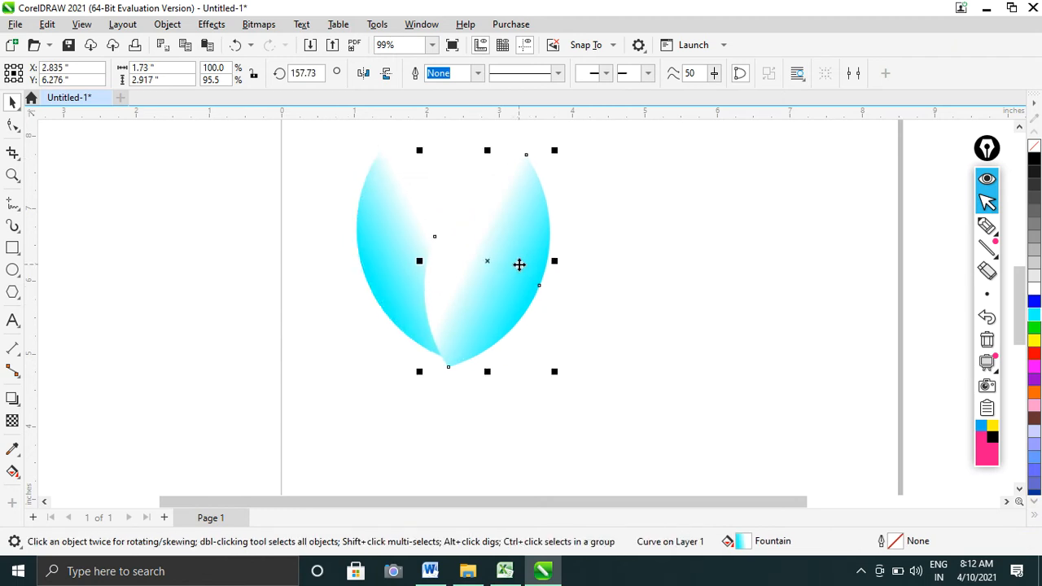
pyautogui.press('Up')
pyautogui.press('Up')
pyautogui.press('Up')
pyautogui.press('Up')
pyautogui.press('Up')
pyautogui.press('Up')
pyautogui.press('Up')
pyautogui.press('Up')
pyautogui.press('Up')
pyautogui.press('Right')
pyautogui.press('Right')
pyautogui.press('Right')
pyautogui.press('Right')
pyautogui.press('Right')
pyautogui.press('Right')
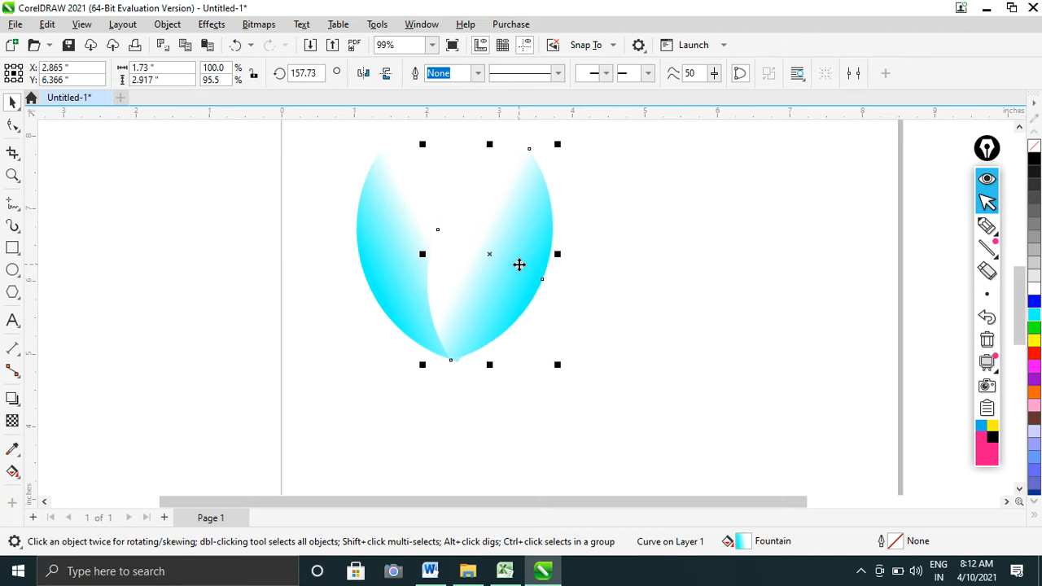
pyautogui.press('Down')
pyautogui.press('Down')
pyautogui.press('Down')
pyautogui.press('Right')
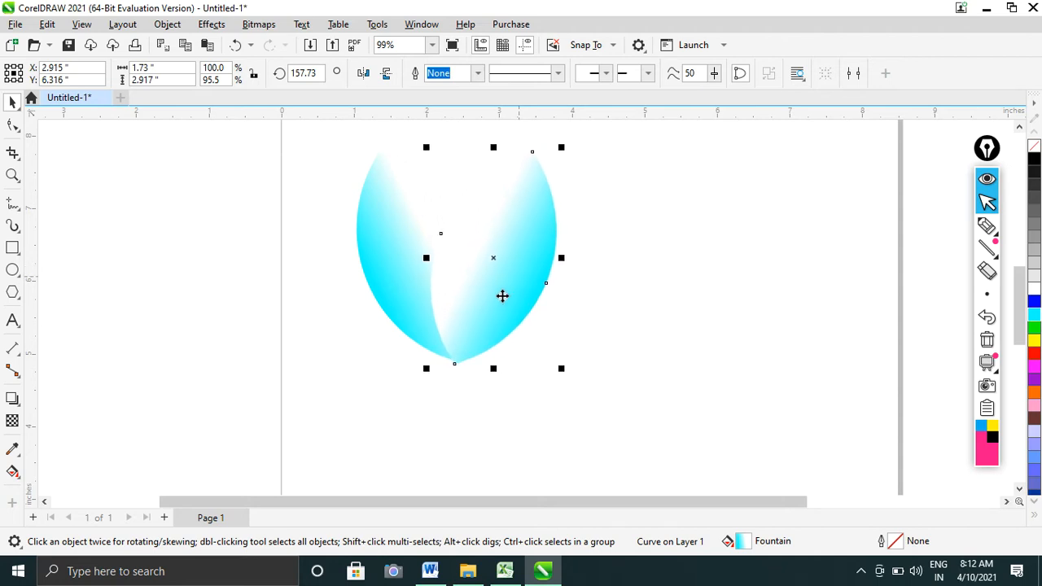
pyautogui.press('Right')
pyautogui.press('Right')
pyautogui.press('Right')
pyautogui.click(412, 438)
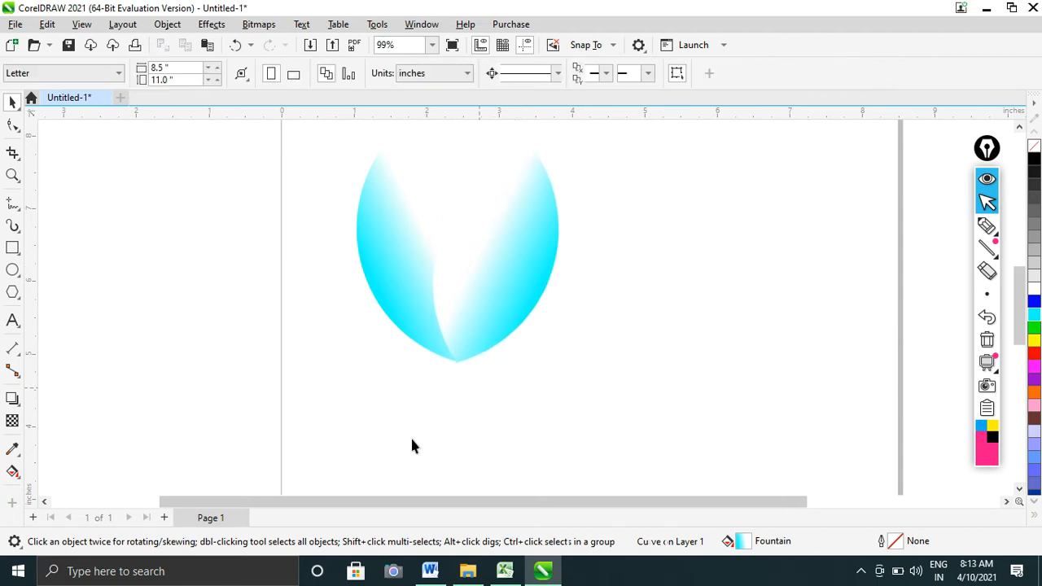
pyautogui.press('Tab')
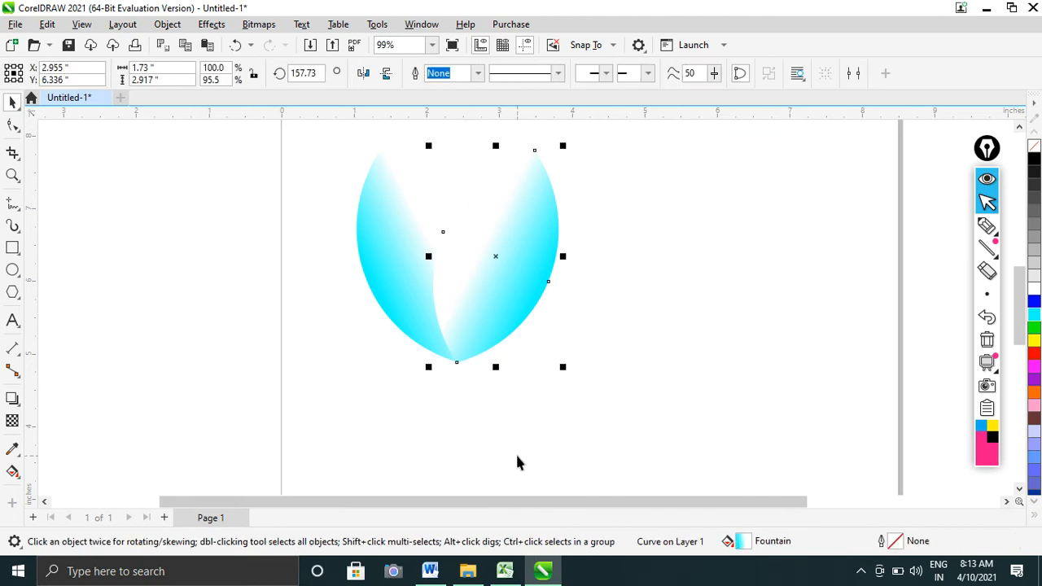
pyautogui.click(505, 434)
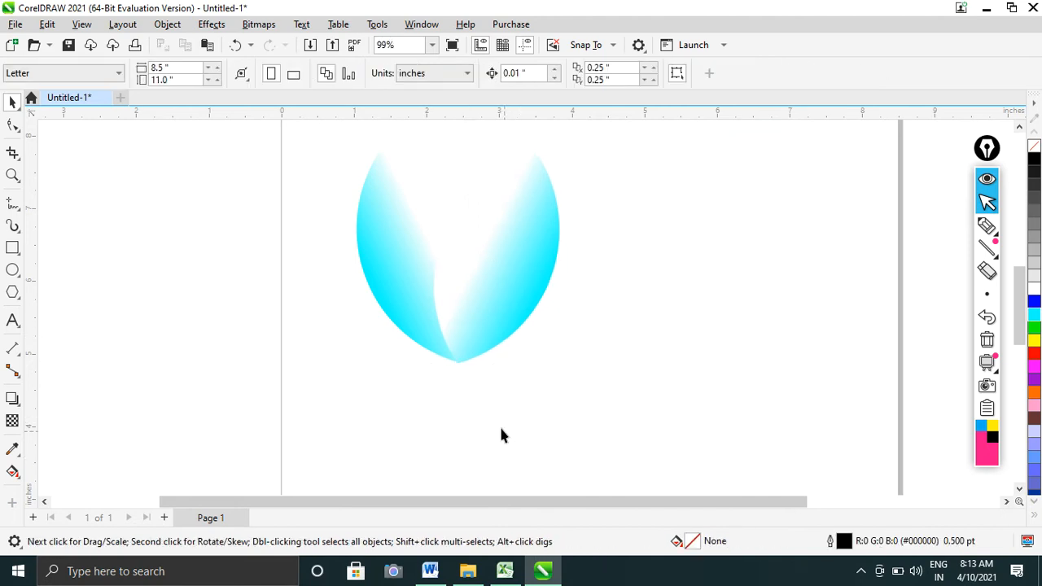
pyautogui.click(479, 323)
pyautogui.press('Up')
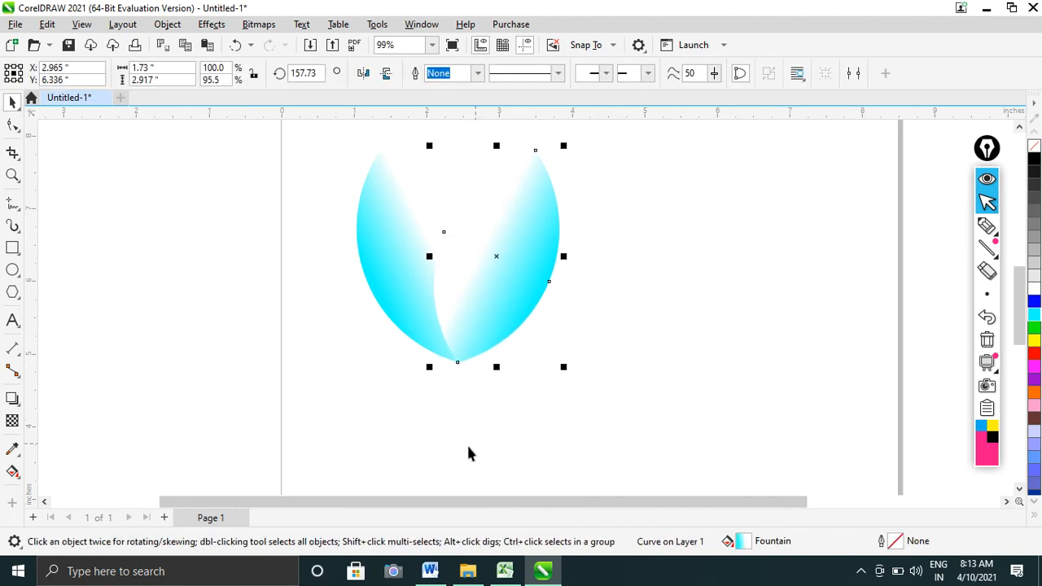
pyautogui.click(453, 415)
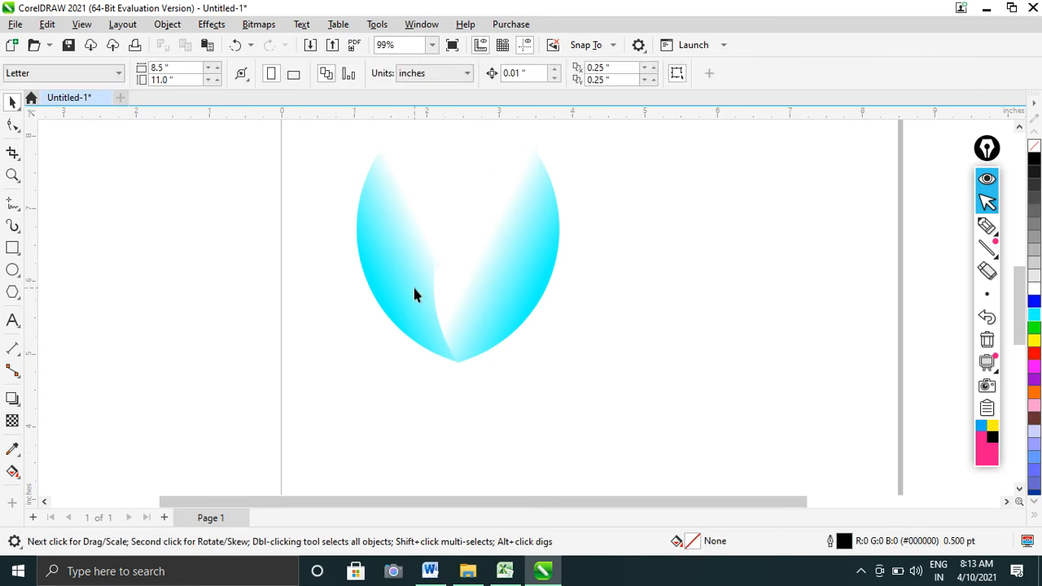
# Step: Place a copy of the right petal beside the page at about X -2.427, Y 6.229 inches and fill it with solid cyan
pyautogui.click(473, 283)
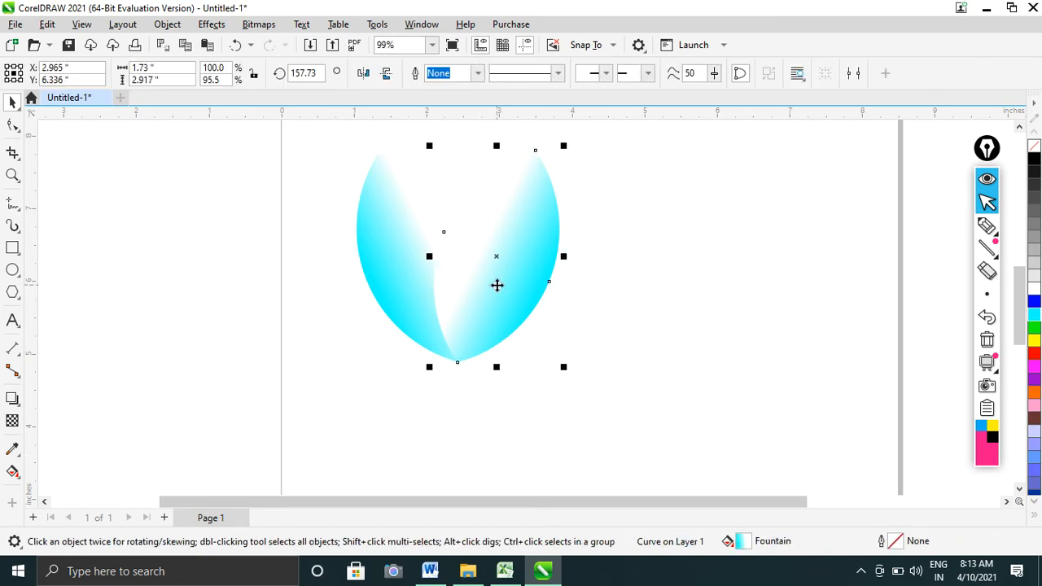
pyautogui.moveTo(561, 241); pyautogui.dragTo(159, 260)
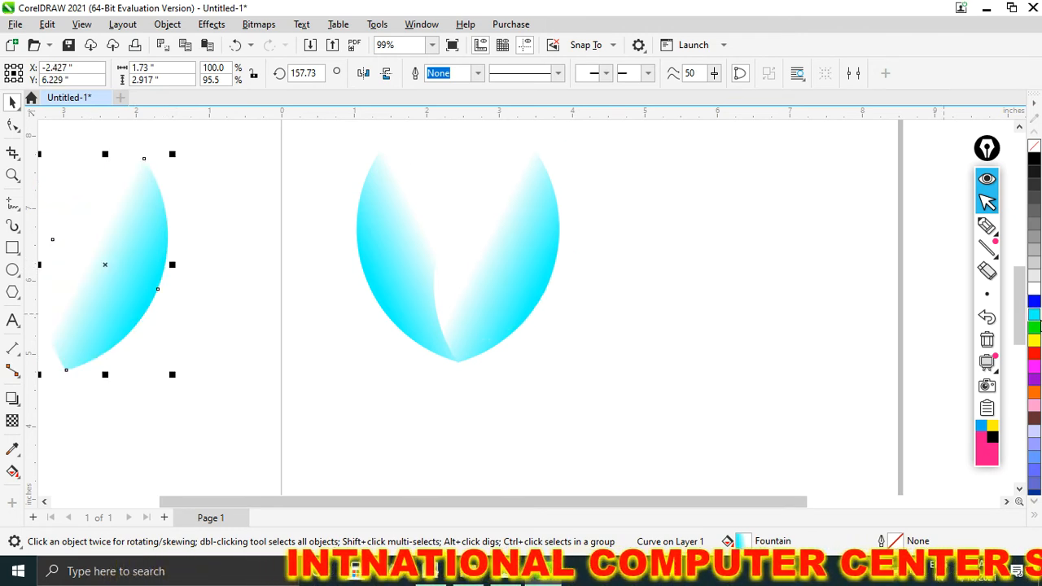
pyautogui.click(1034, 314)
pyautogui.click(633, 354)
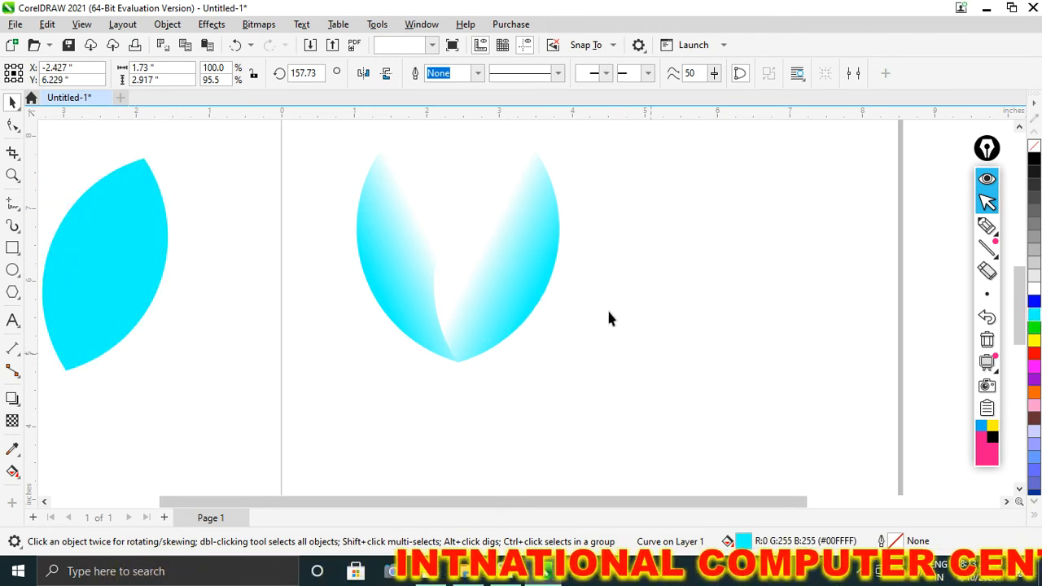
# Step: Group the two gradient-filled petals
pyautogui.click(522, 261)
pyautogui.moveTo(313, 131); pyautogui.dragTo(605, 404)
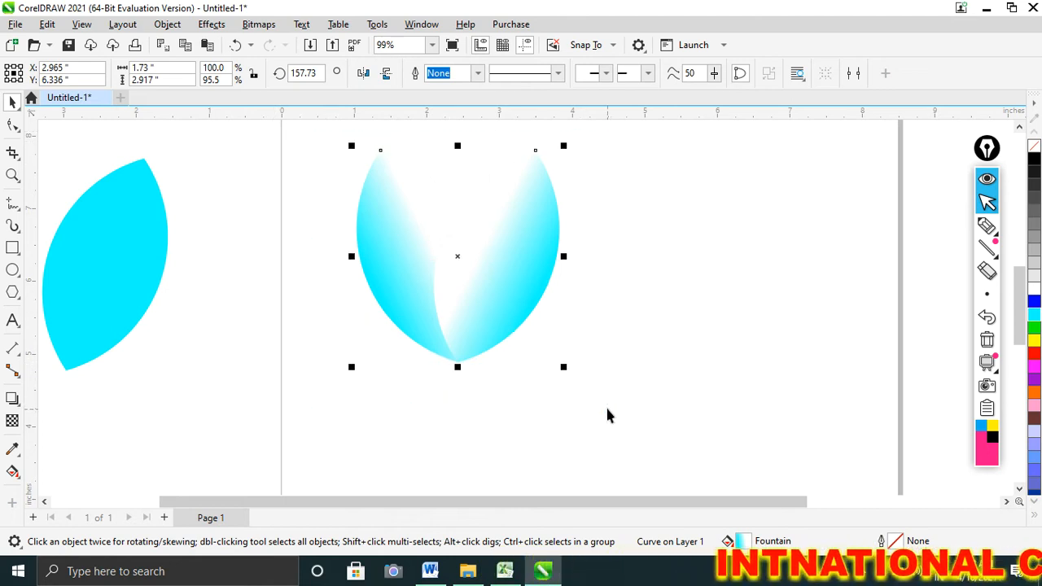
pyautogui.click(686, 346)
pyautogui.moveTo(309, 127); pyautogui.dragTo(617, 416)
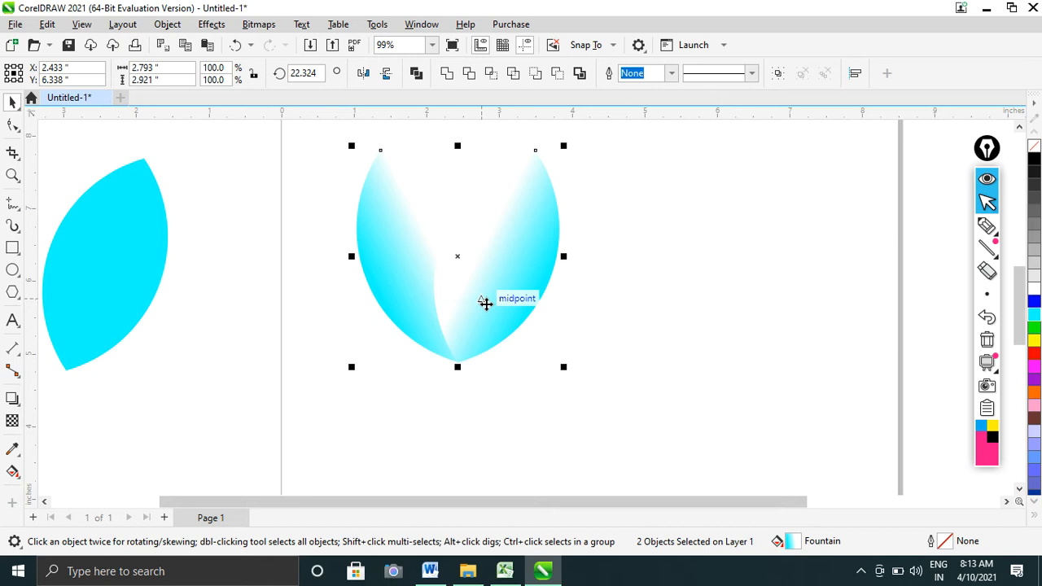
pyautogui.hotkey('ctrl', 'g')
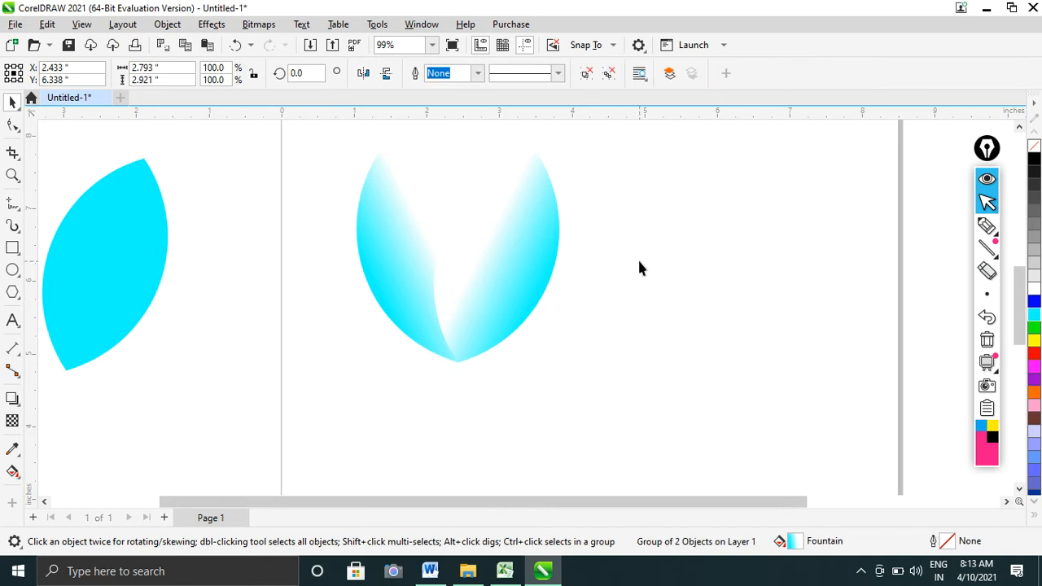
# Step: Move the solid cyan petal to about X -9.443, Y 6.419 inches and the petal group off the page to about X -8.006, Y 4.669
pyautogui.click(639, 257)
pyautogui.scroll(-1, 644, 255)
pyautogui.scroll(-1, 644, 254)
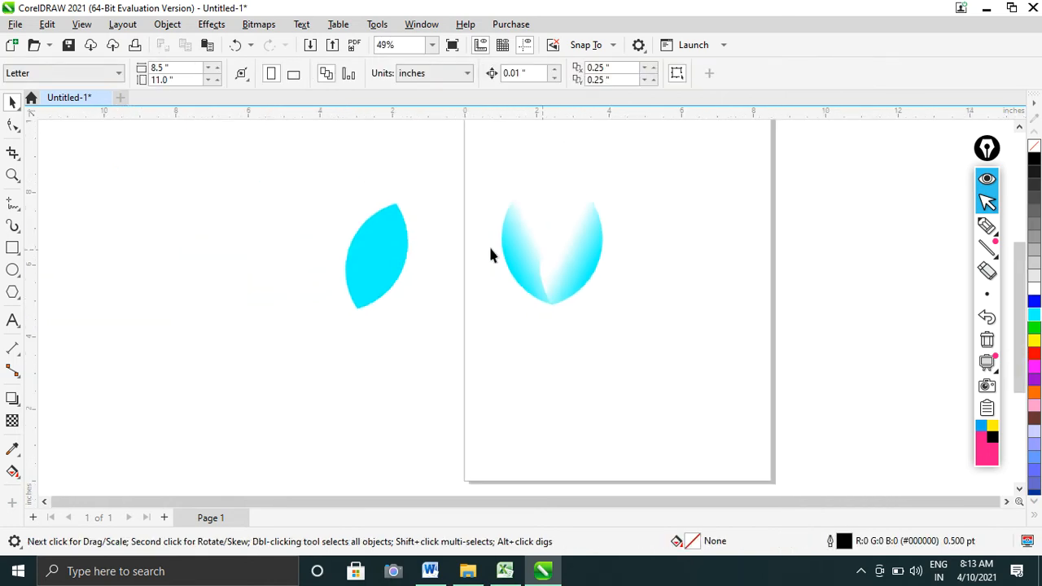
pyautogui.moveTo(380, 253); pyautogui.dragTo(125, 245)
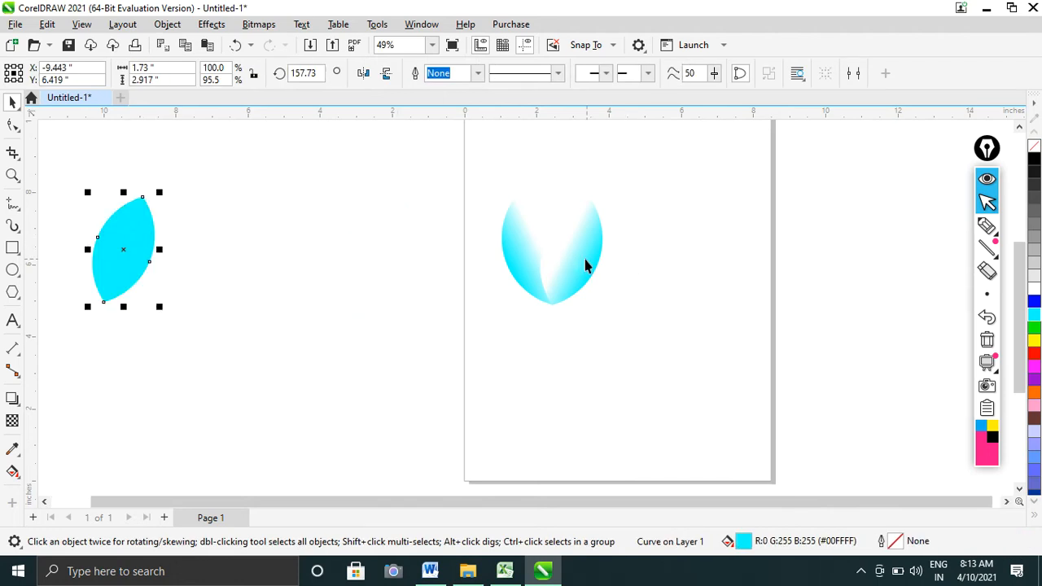
pyautogui.moveTo(549, 275); pyautogui.dragTo(232, 283)
pyautogui.moveTo(208, 324); pyautogui.dragTo(208, 324)
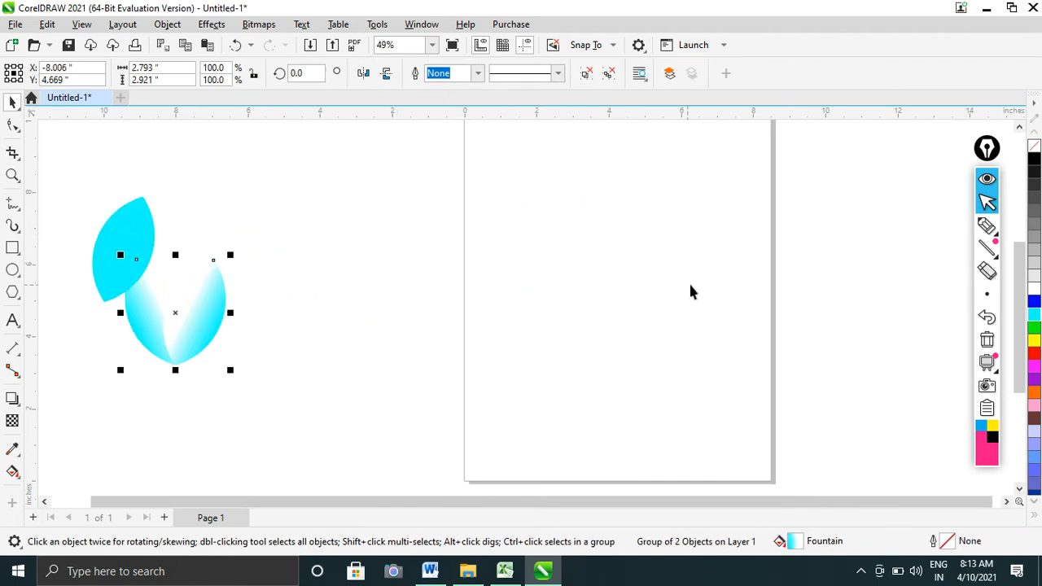
# Step: Draw an ellipse about 6.57 by 6.17 inches on the page and set its outline color to cyan #11F7E8
pyautogui.scroll(1, 736, 227)
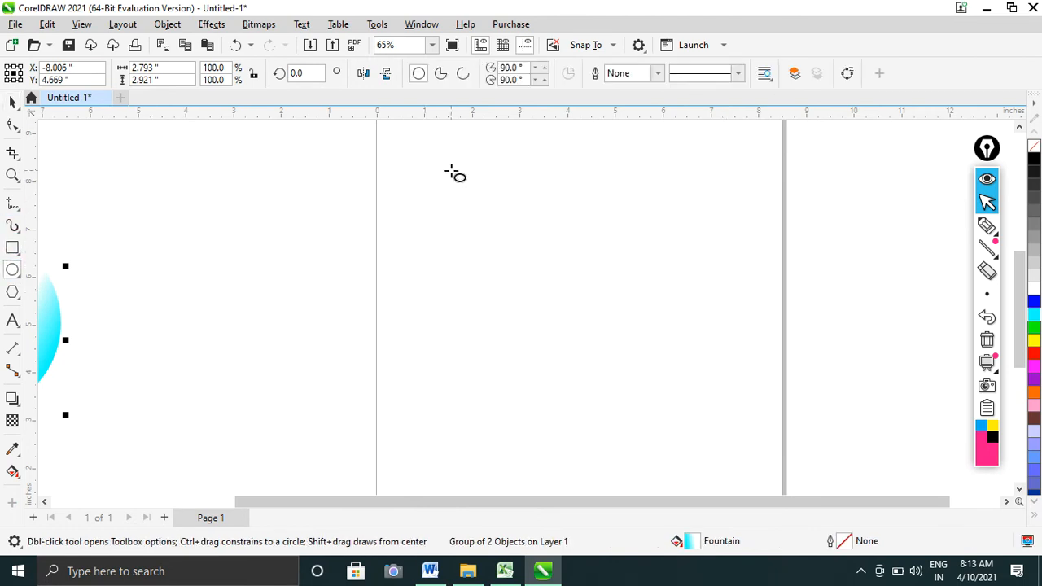
pyautogui.moveTo(418, 159); pyautogui.dragTo(733, 457)
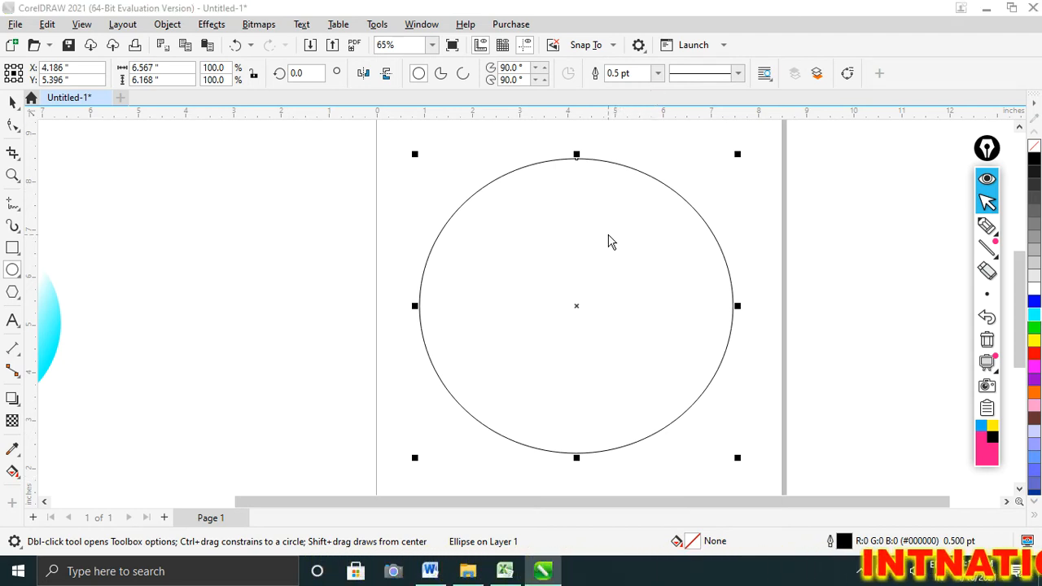
pyautogui.press('F12')
pyautogui.click(431, 205)
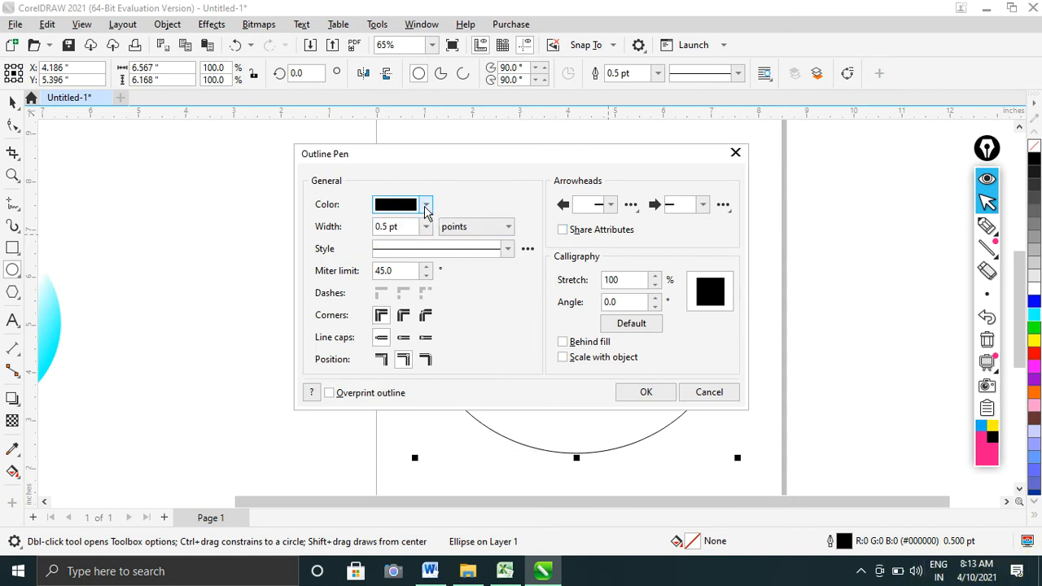
pyautogui.click(426, 206)
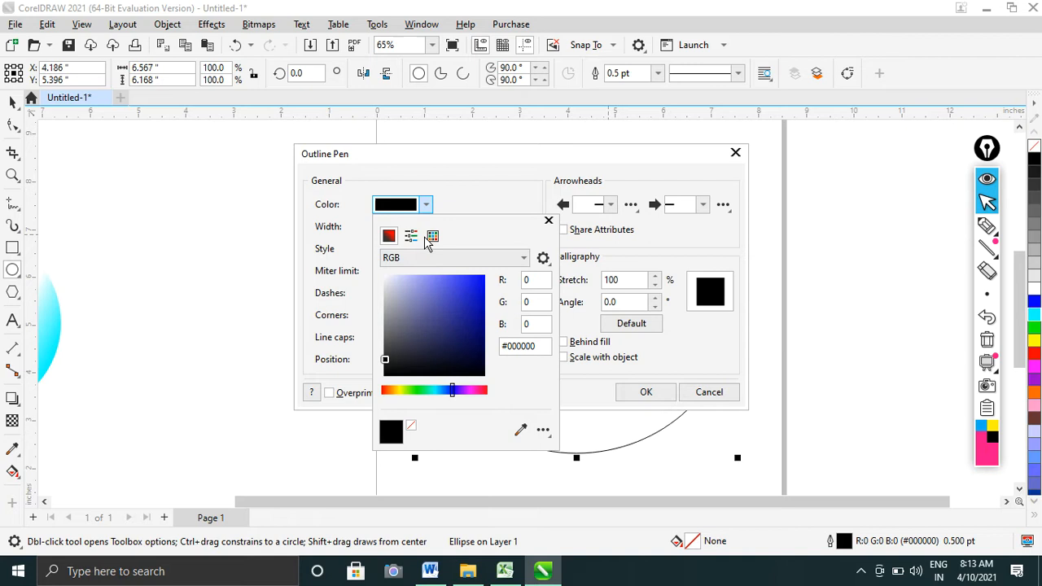
pyautogui.click(434, 391)
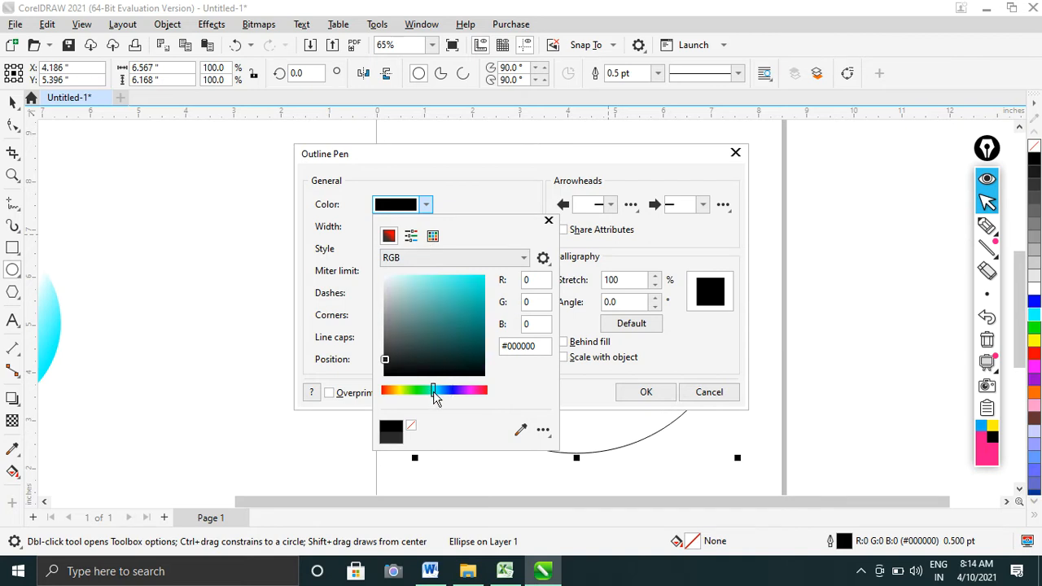
pyautogui.click(480, 285)
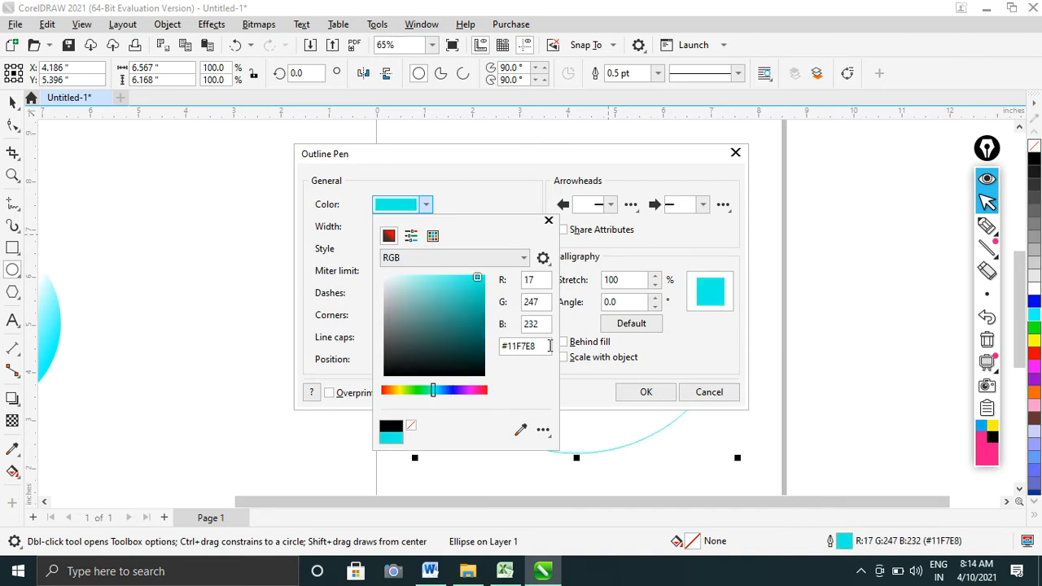
pyautogui.click(646, 392)
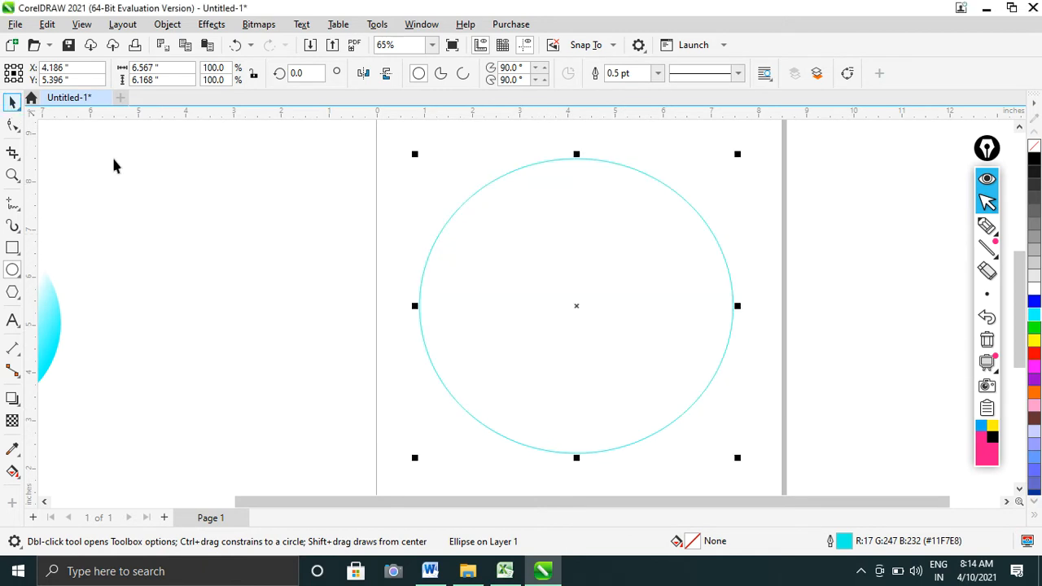
pyautogui.press('space')
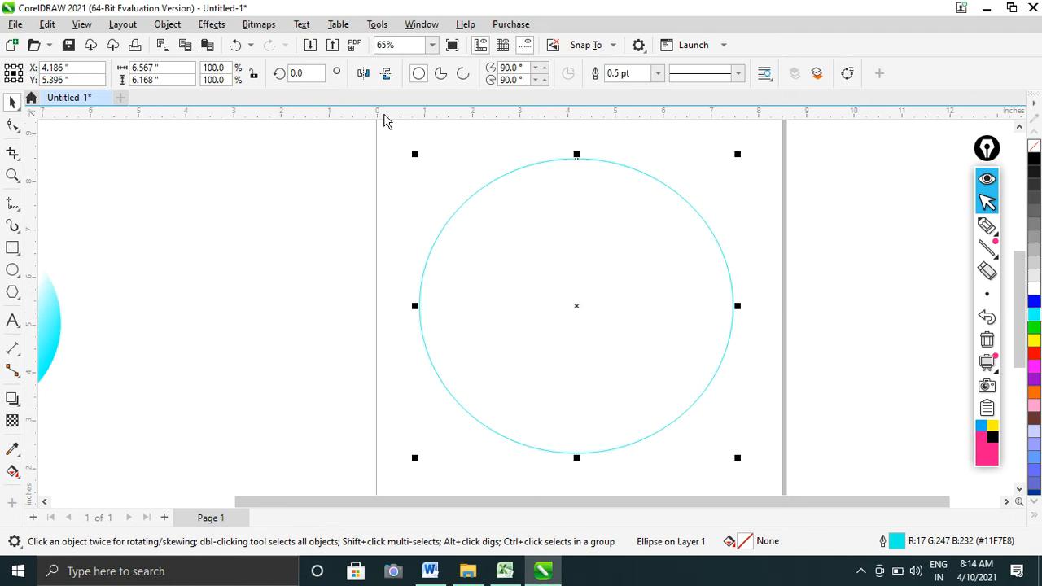
# Step: Place a horizontal guideline through the ellipse's center
pyautogui.click(81, 25)
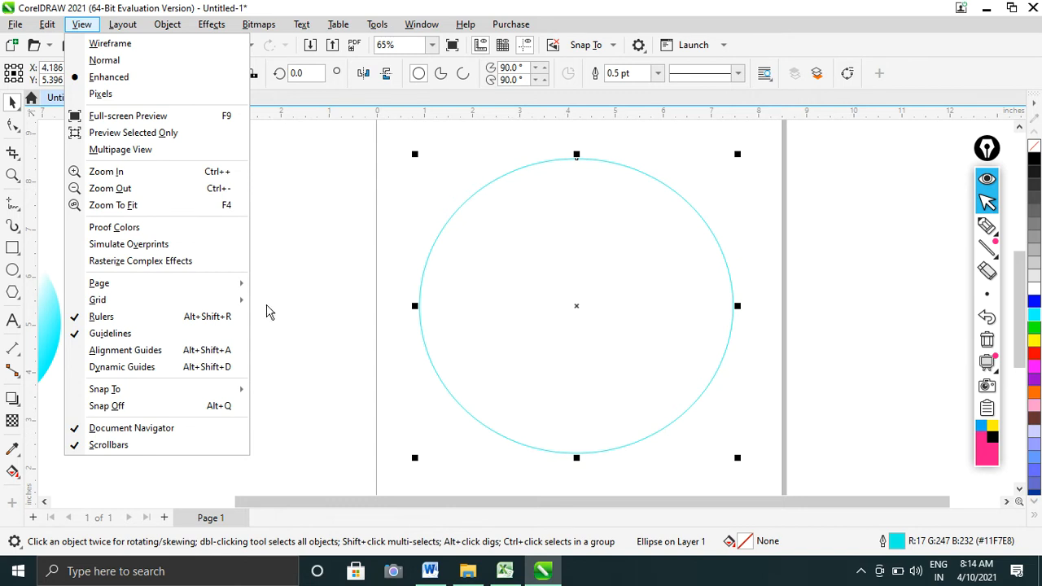
pyautogui.click(562, 125)
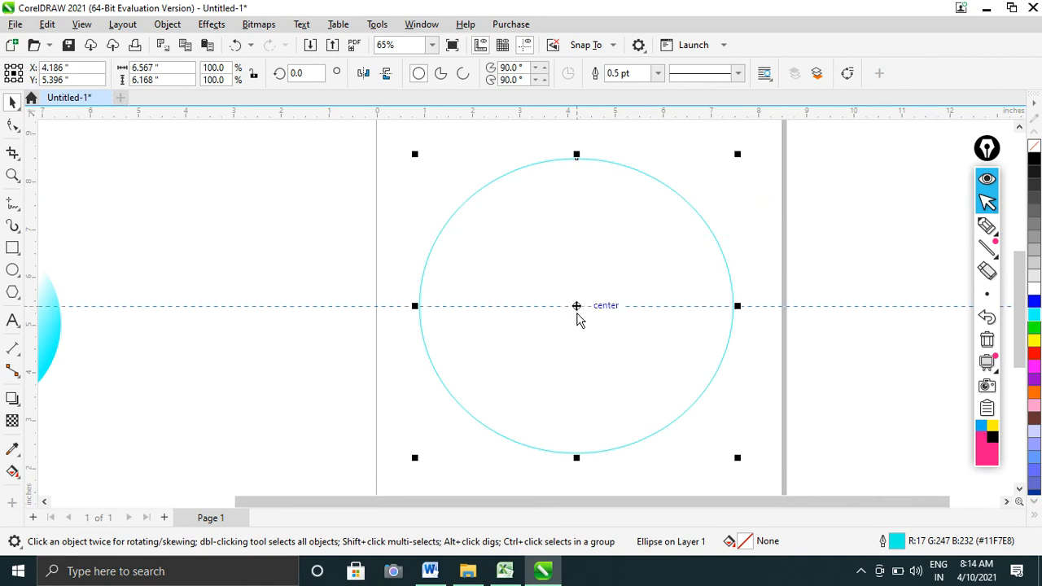
pyautogui.moveTo(577, 312); pyautogui.dragTo(573, 310)
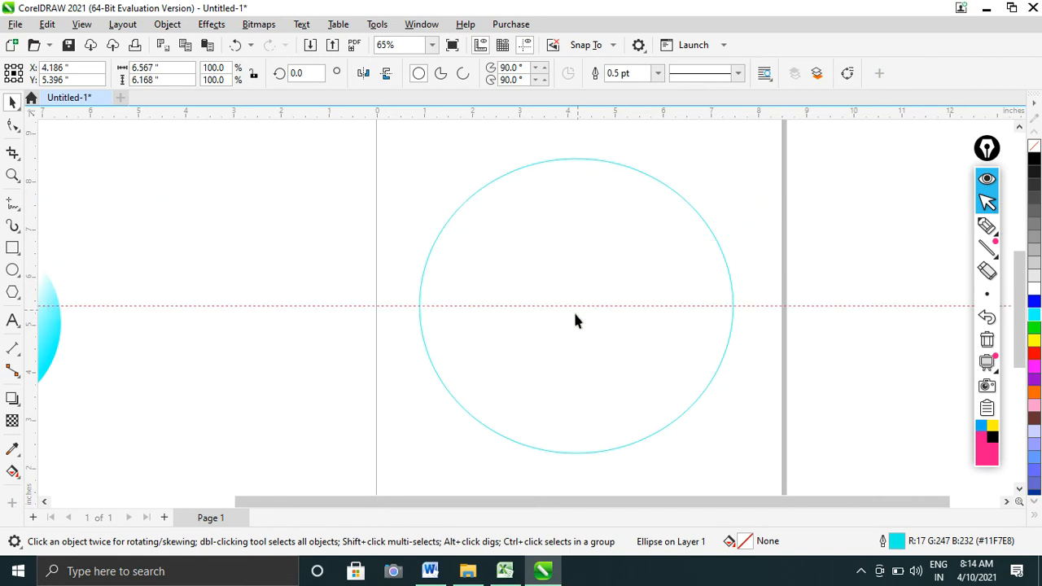
pyautogui.click(513, 323)
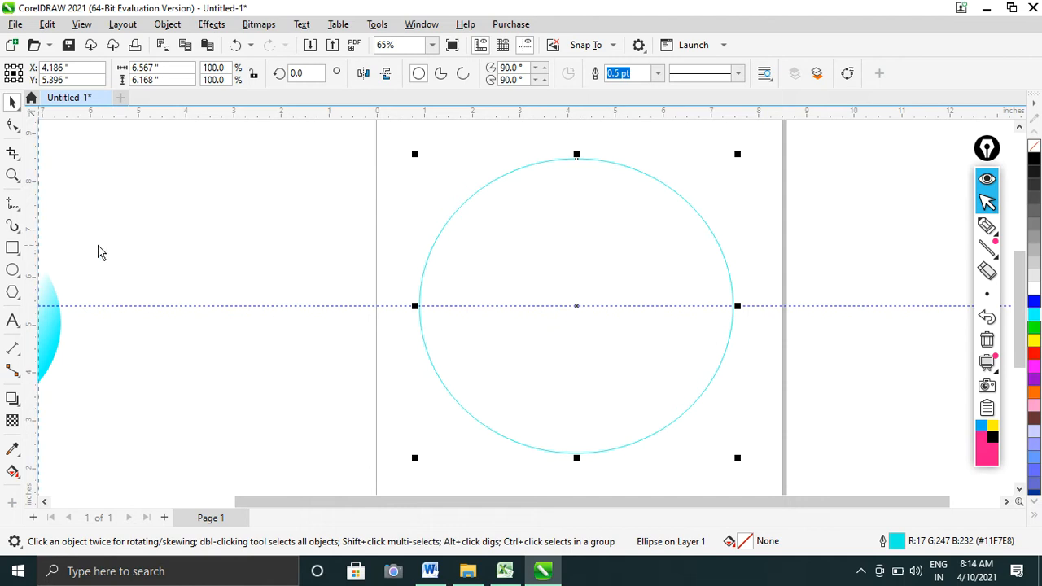
# Step: Place a vertical guideline near the ellipse's center and adjust it to about X 4.162 inches
pyautogui.moveTo(590, 284); pyautogui.dragTo(589, 286)
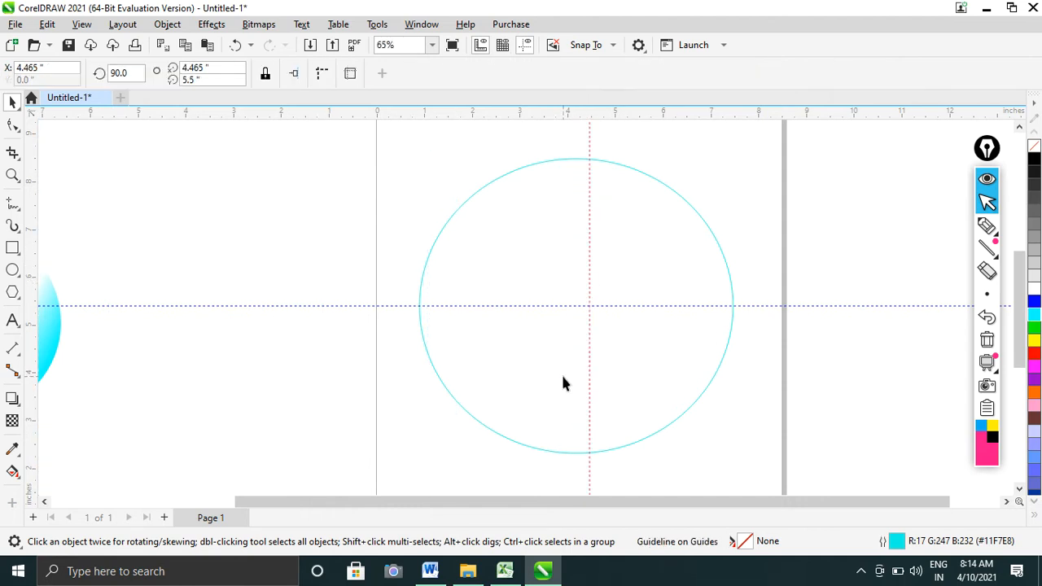
pyautogui.click(641, 352)
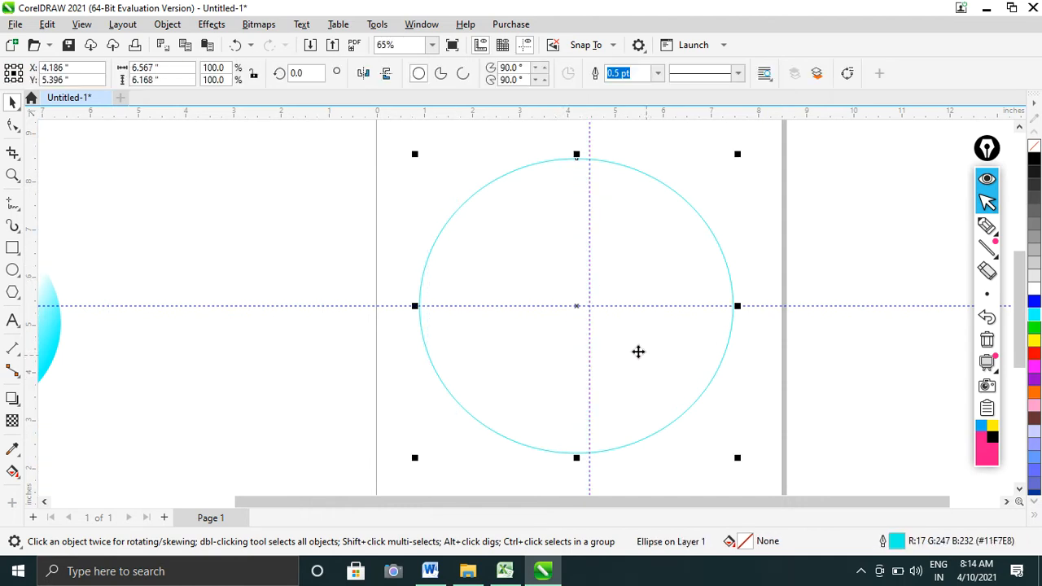
pyautogui.moveTo(589, 284); pyautogui.dragTo(577, 298)
pyautogui.click(617, 399)
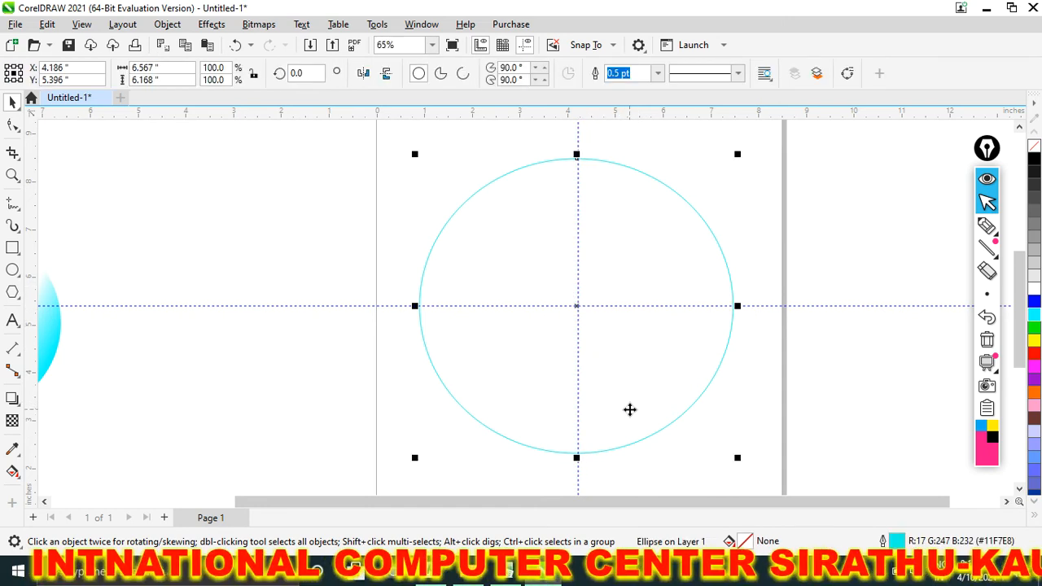
pyautogui.moveTo(580, 250); pyautogui.dragTo(573, 249)
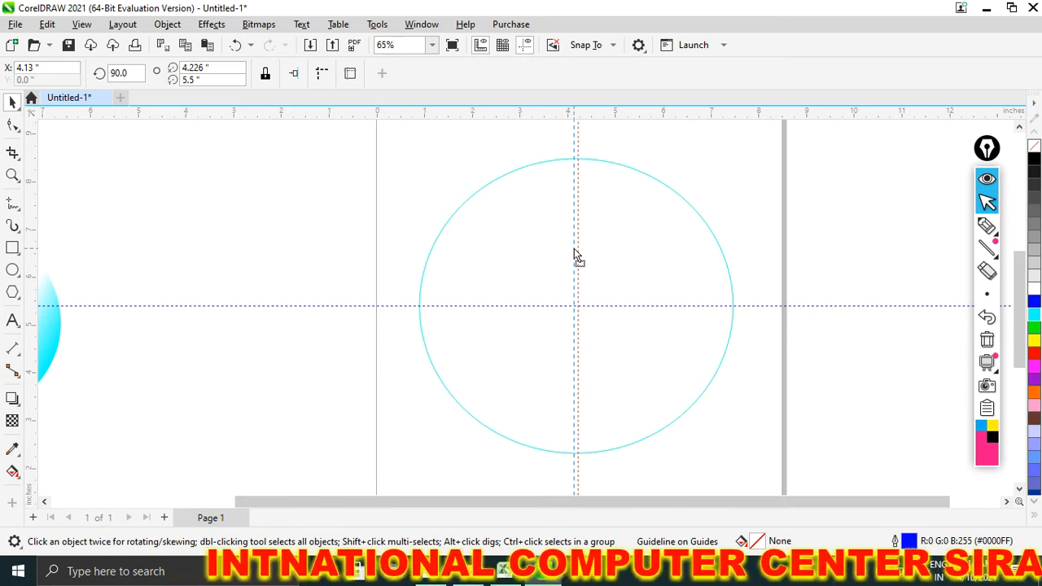
pyautogui.click(617, 407)
pyautogui.click(573, 274)
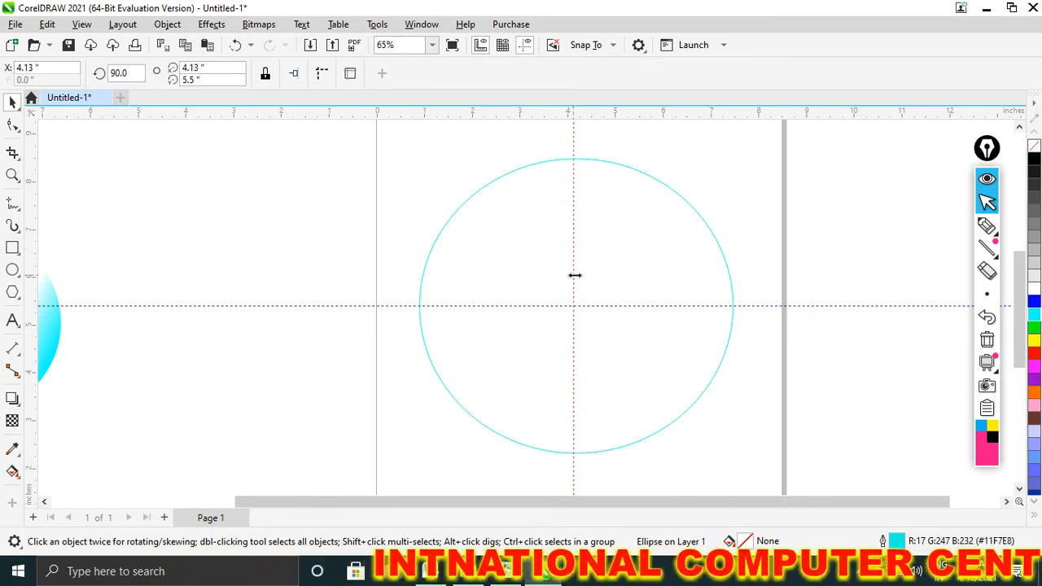
pyautogui.moveTo(575, 275); pyautogui.dragTo(576, 284)
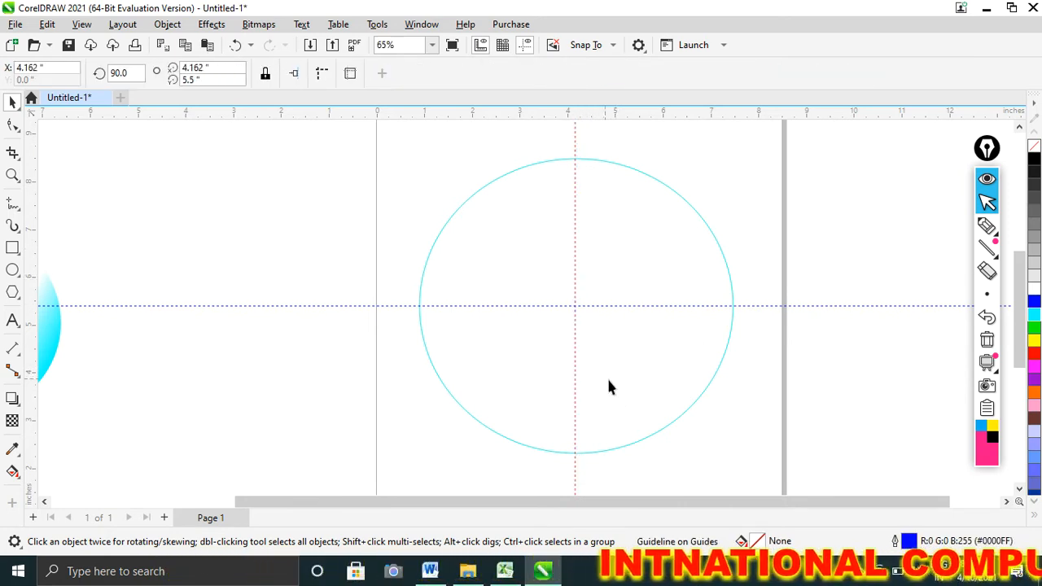
# Step: Bring the petal group onto the ellipse's lower edge, about 1.17 by 1.10 inches, rotated to about 297.8°
pyautogui.click(607, 408)
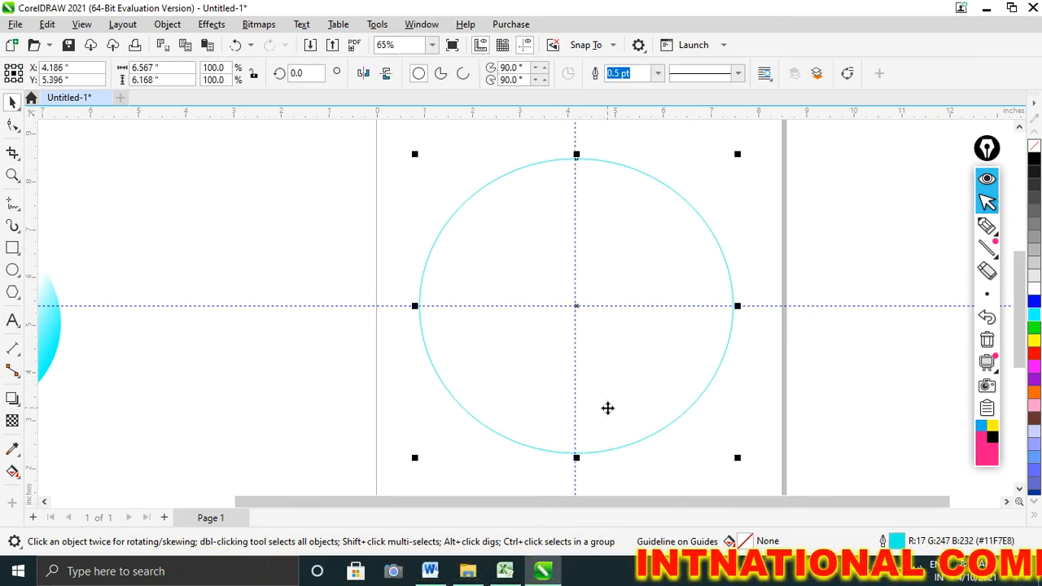
pyautogui.click(335, 160)
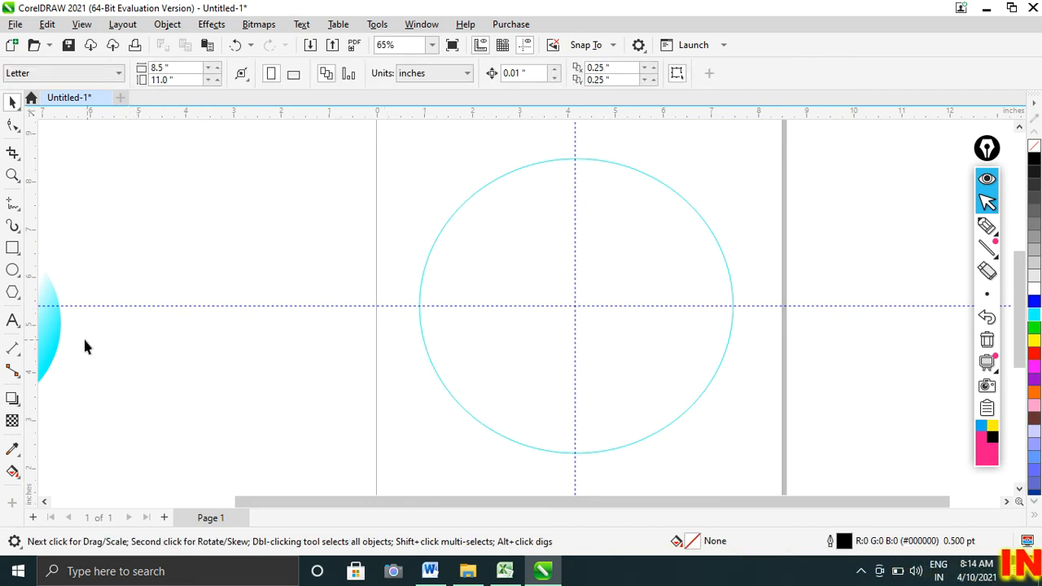
pyautogui.moveTo(57, 340); pyautogui.dragTo(617, 383)
pyautogui.moveTo(631, 307); pyautogui.dragTo(573, 412)
pyautogui.click(533, 433)
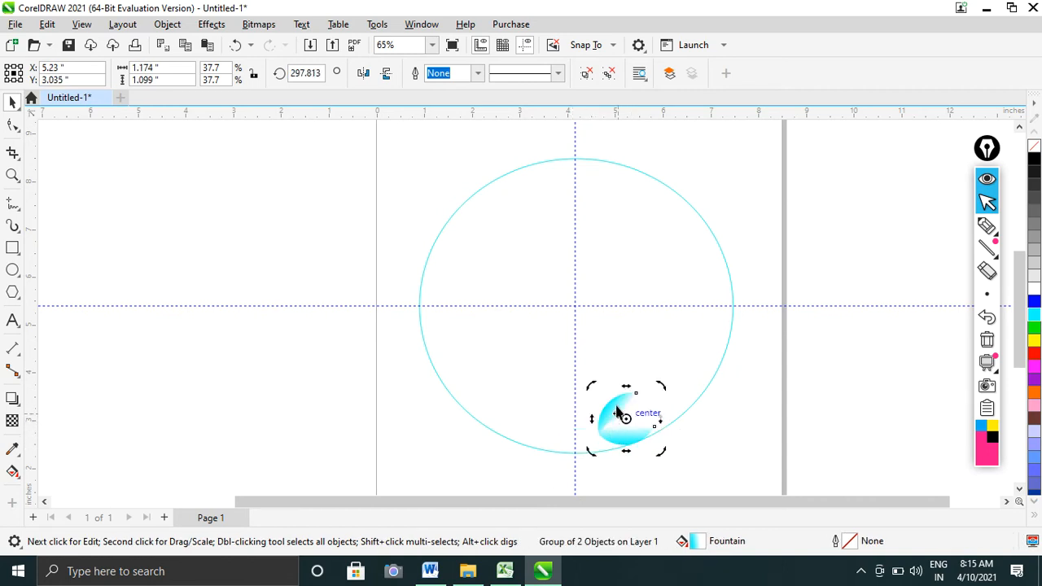
# Step: Undo the petal group's rotation and reselect the group, leaving the ellipse unselected
pyautogui.click(616, 402)
pyautogui.click(626, 437)
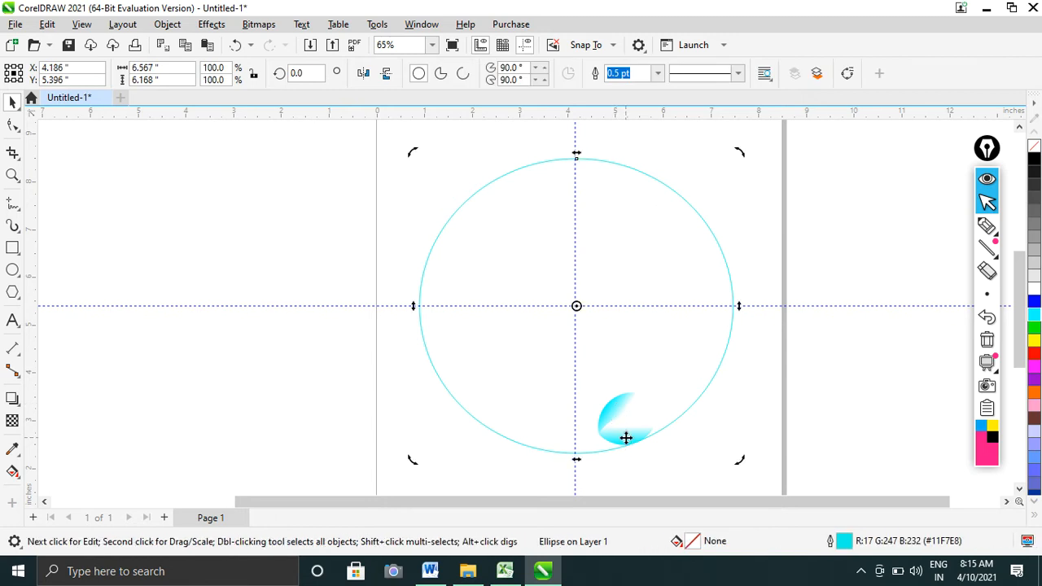
pyautogui.click(619, 427)
pyautogui.click(614, 411)
pyautogui.click(617, 401)
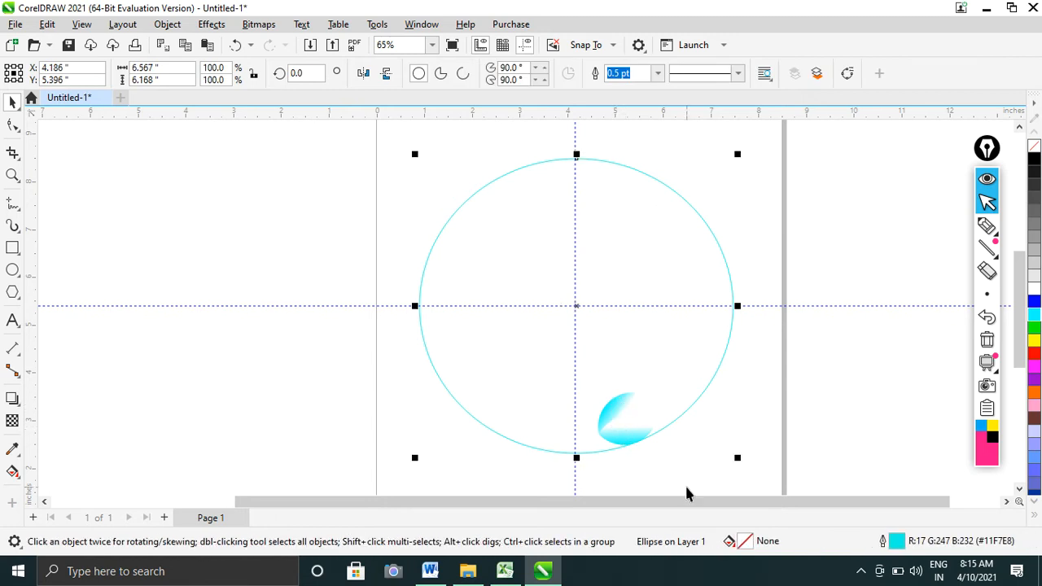
pyautogui.click(685, 484)
pyautogui.click(634, 436)
pyautogui.click(617, 408)
pyautogui.click(617, 408)
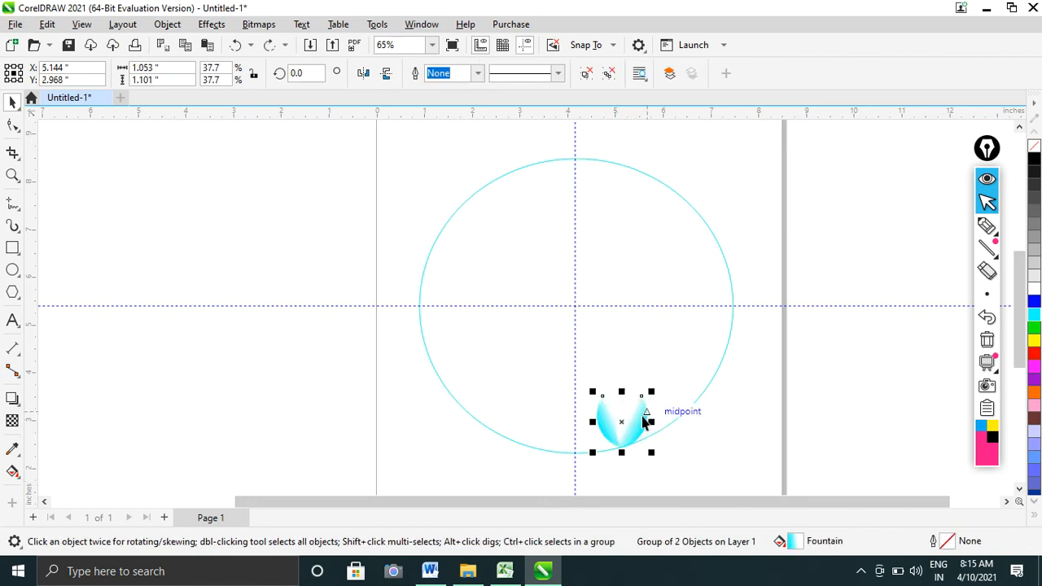
# Step: Place the petal group beside the ellipse's bottom point at about X 4.87, Y 2.493 inches, rotated to about 285.2°
pyautogui.click(616, 437)
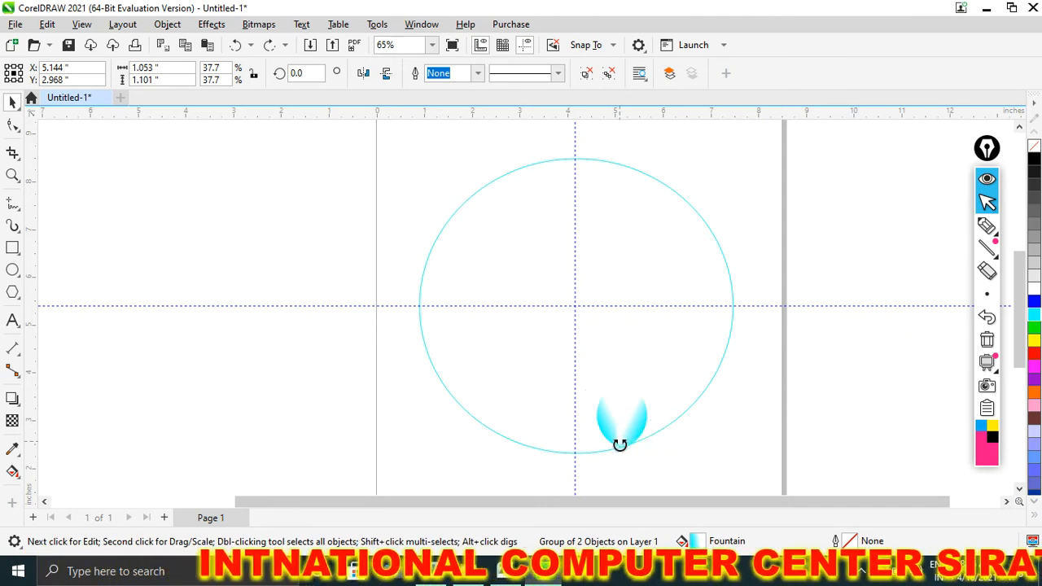
pyautogui.moveTo(589, 453)
pyautogui.mouseDown()
pyautogui.moveTo(608, 475)
pyautogui.moveTo(583, 442)
pyautogui.moveTo(607, 435)
pyautogui.moveTo(585, 458)
pyautogui.moveTo(584, 430)
pyautogui.moveTo(593, 457)
pyautogui.moveTo(579, 464)
pyautogui.moveTo(589, 452)
pyautogui.mouseUp()
pyautogui.scroll(5, 590, 480)
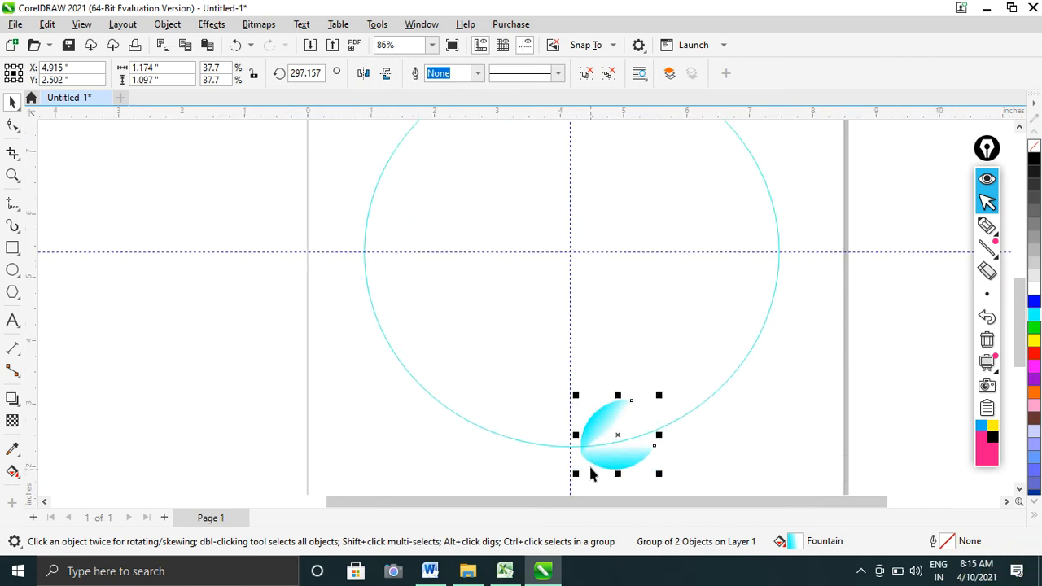
pyautogui.click(620, 449)
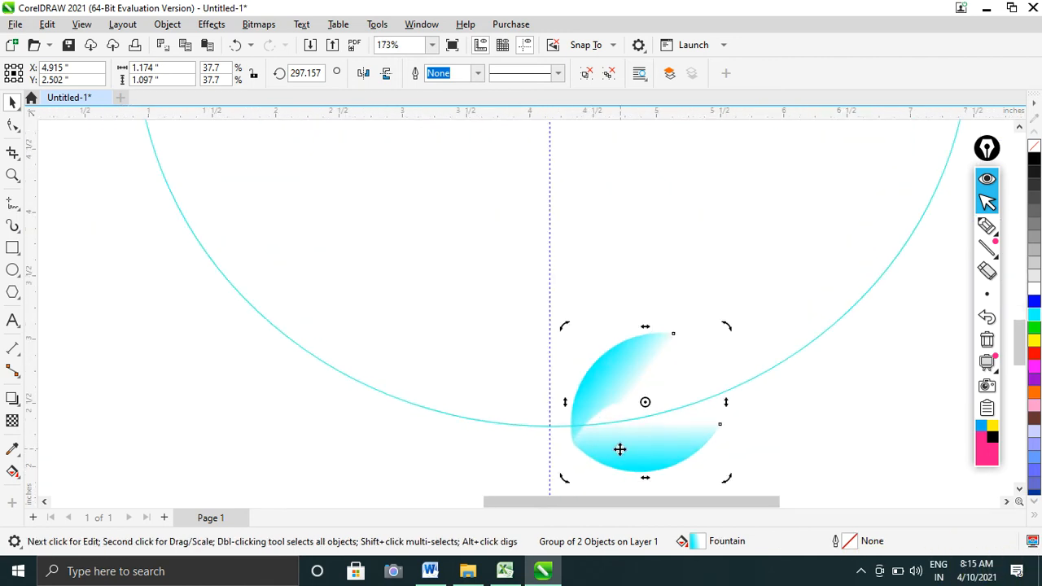
pyautogui.moveTo(564, 482); pyautogui.dragTo(551, 460)
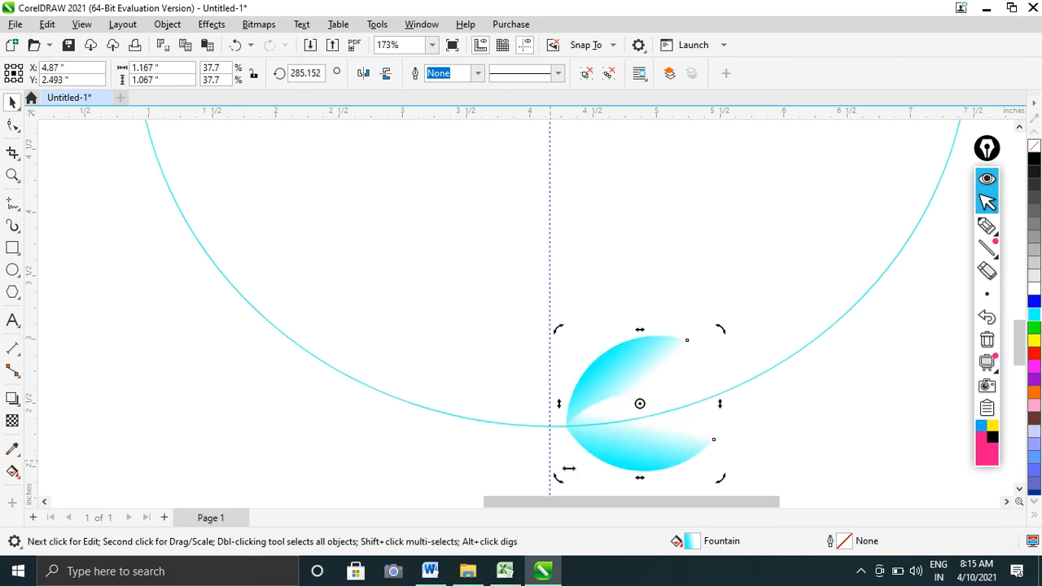
# Step: Nudge the petal group down to Y 2.443 inches and rotate it to about 279.6° so its tip meets the ellipse
pyautogui.click(672, 453)
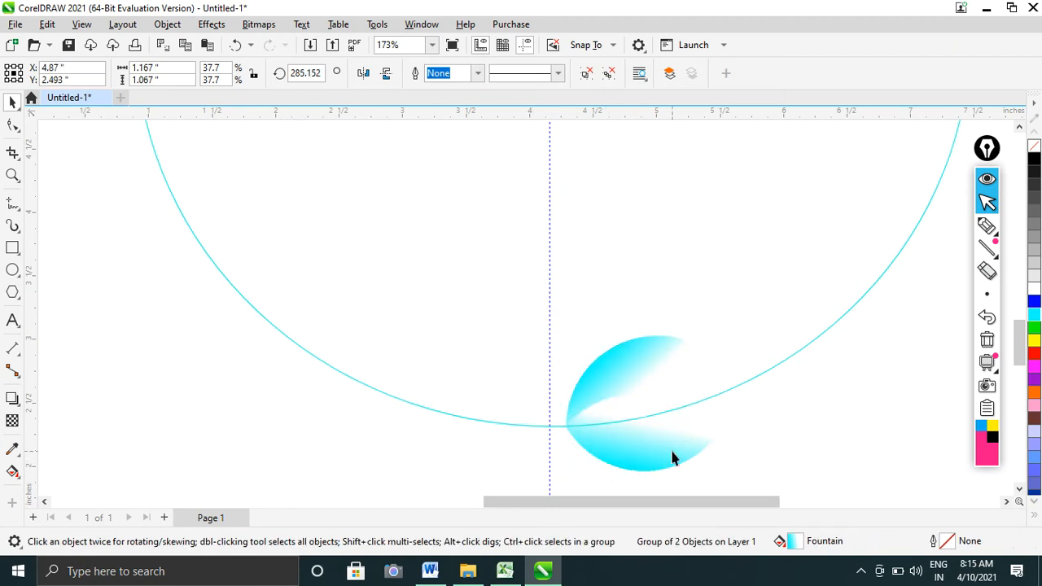
pyautogui.press('Down')
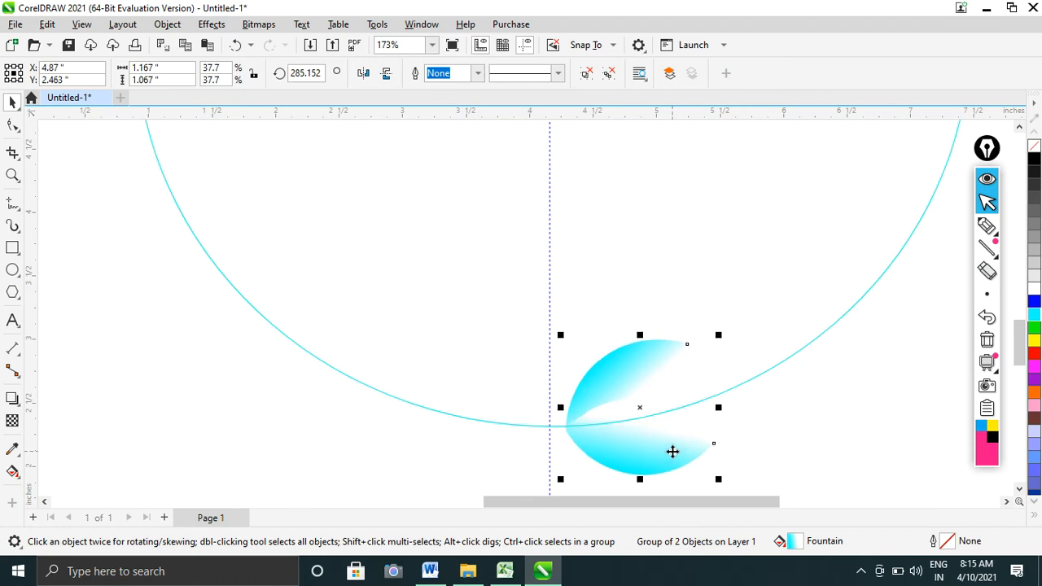
pyautogui.scroll(2, 657, 449)
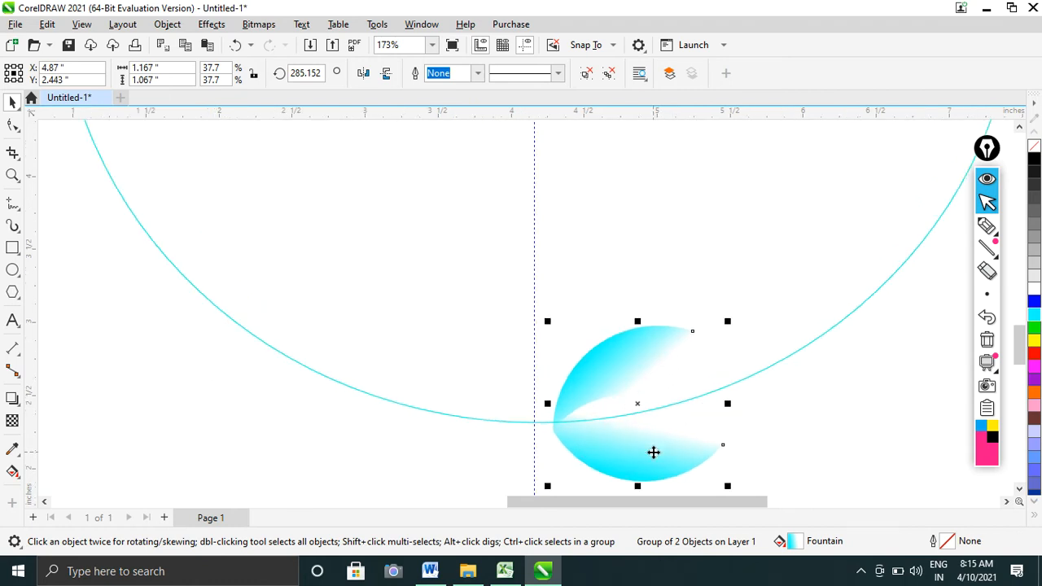
pyautogui.click(634, 452)
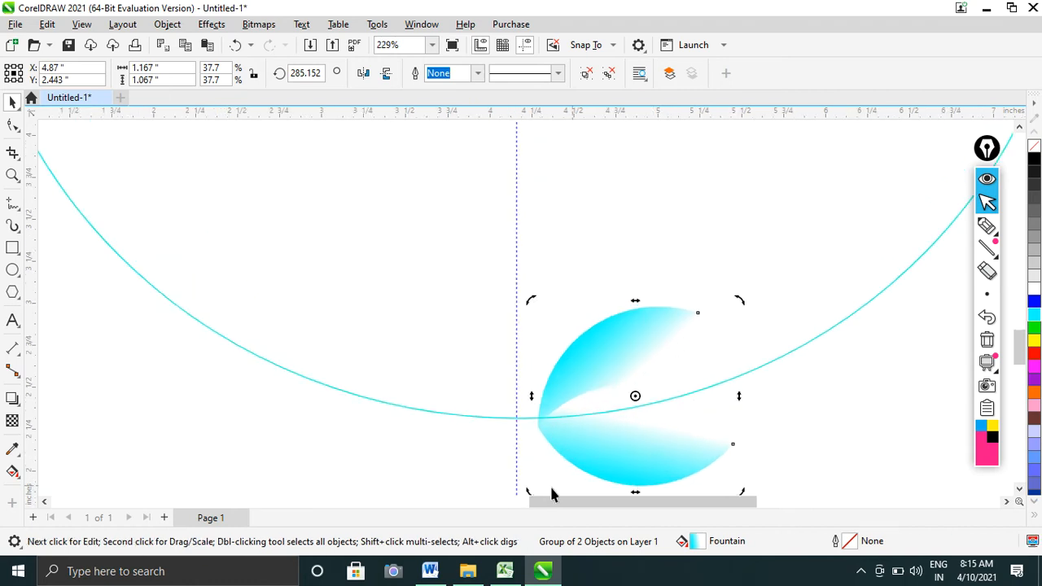
pyautogui.moveTo(533, 492); pyautogui.dragTo(526, 482)
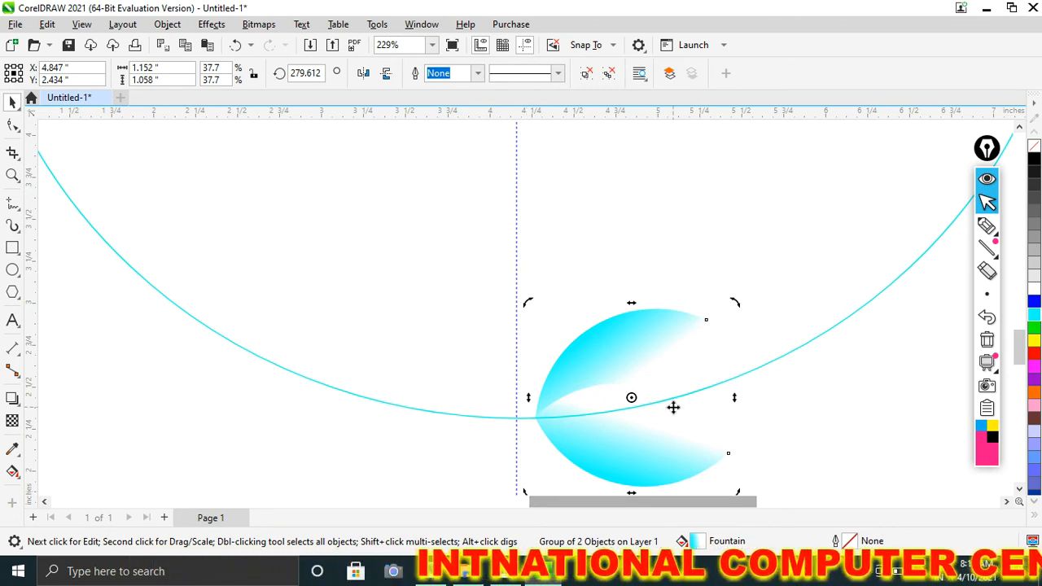
# Step: Move the petal group's rotation center to the center of the ellipse and reselect the group
pyautogui.scroll(-1, 657, 396)
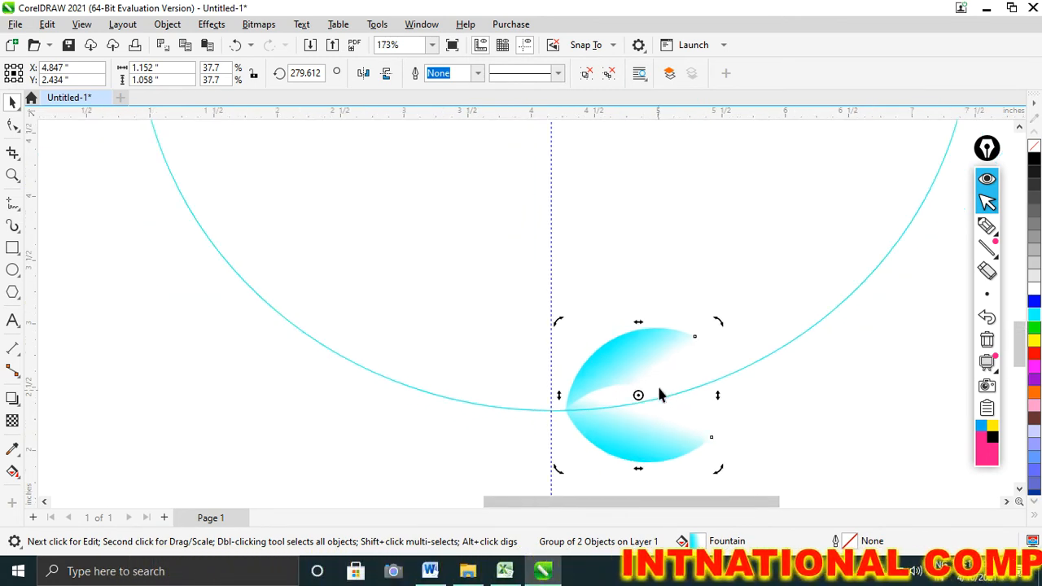
pyautogui.scroll(-2, 657, 383)
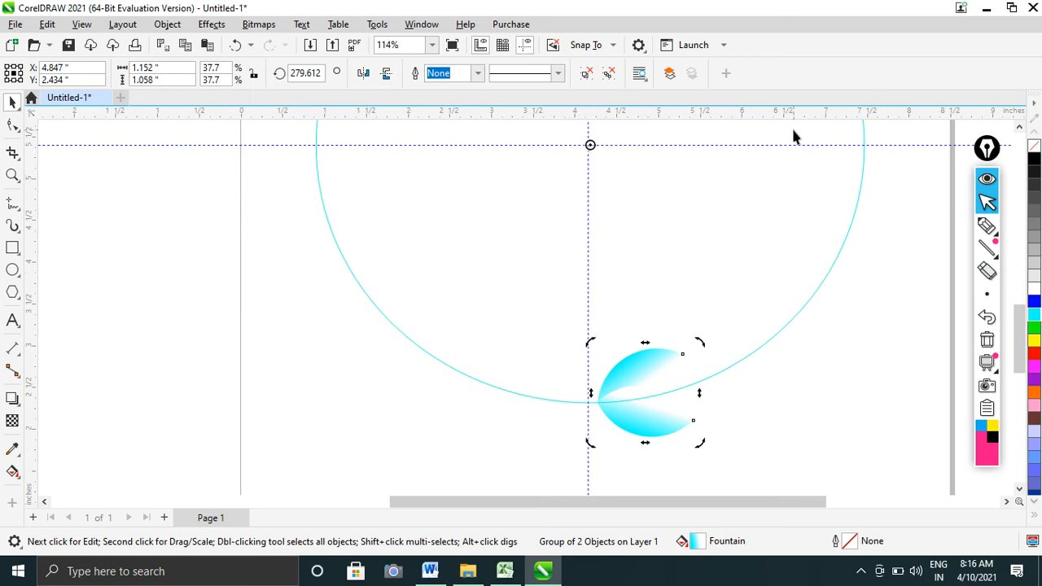
pyautogui.click(802, 414)
pyautogui.click(645, 368)
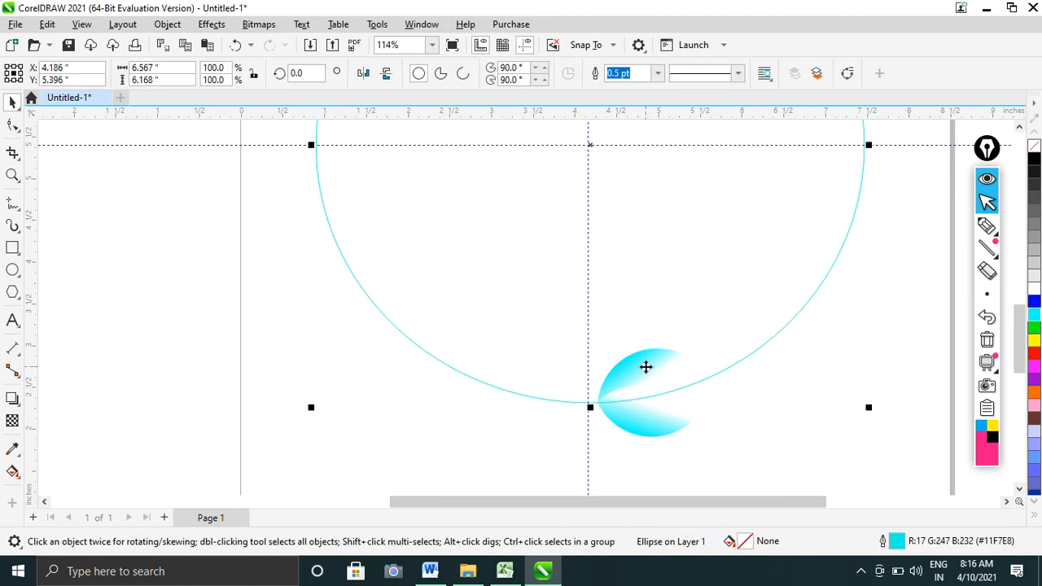
pyautogui.click(644, 432)
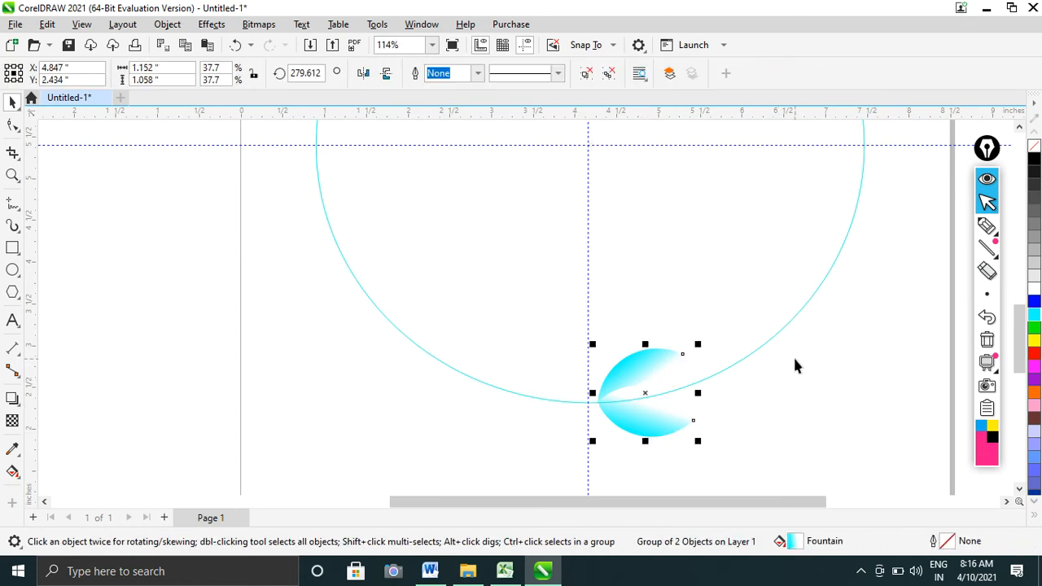
# Step: Delete the horizontal and vertical guidelines through the ellipse's center
pyautogui.scroll(-1, 792, 355)
pyautogui.scroll(-1, 794, 364)
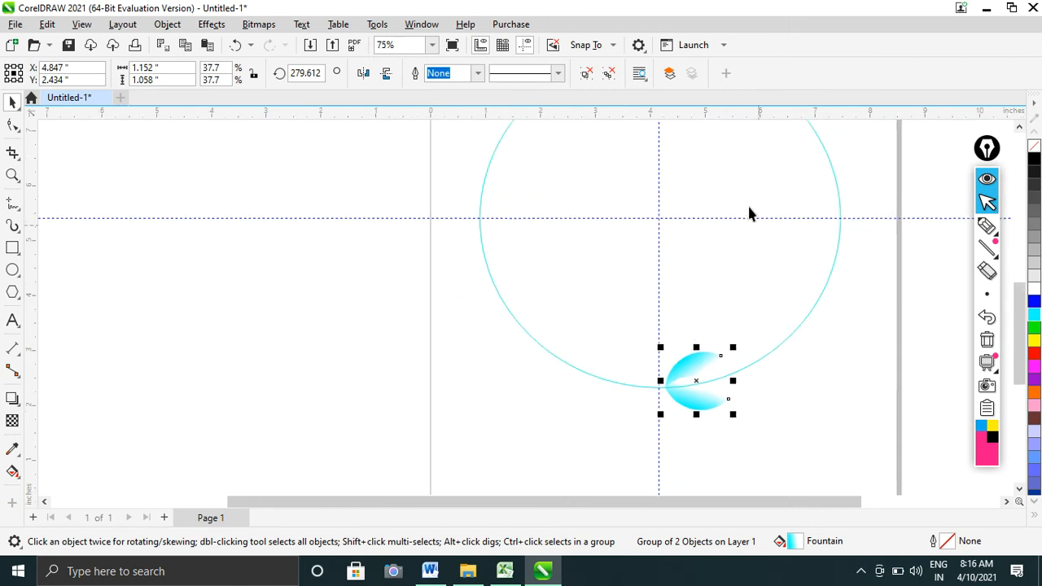
pyautogui.click(748, 218)
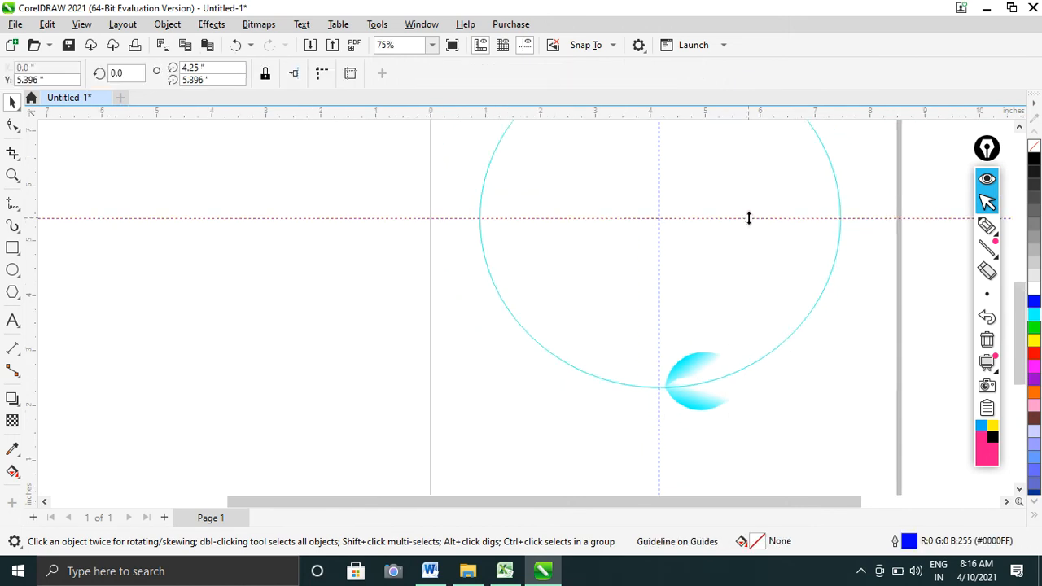
pyautogui.press('Delete')
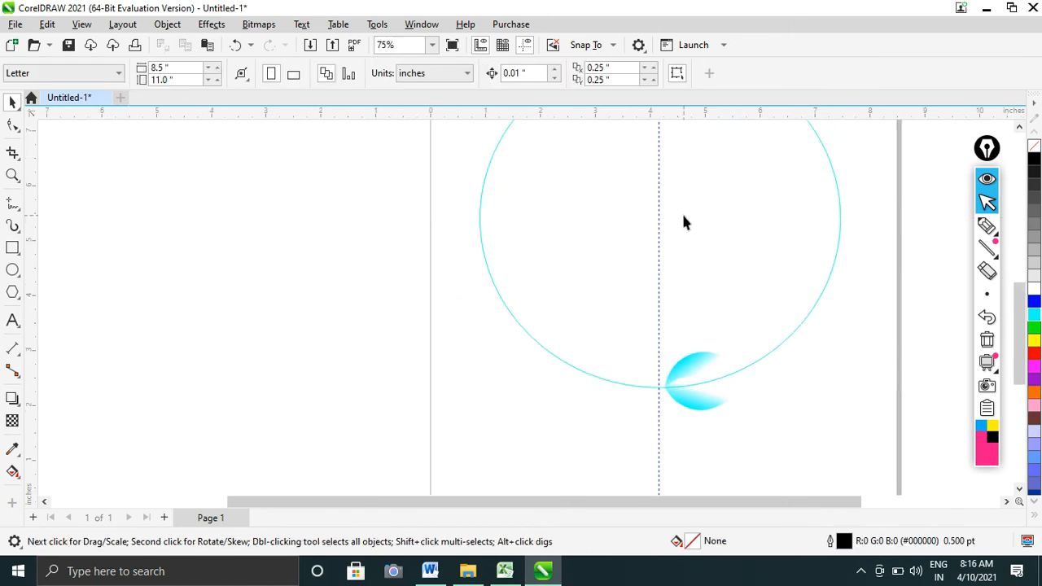
pyautogui.click(659, 218)
pyautogui.press('Delete')
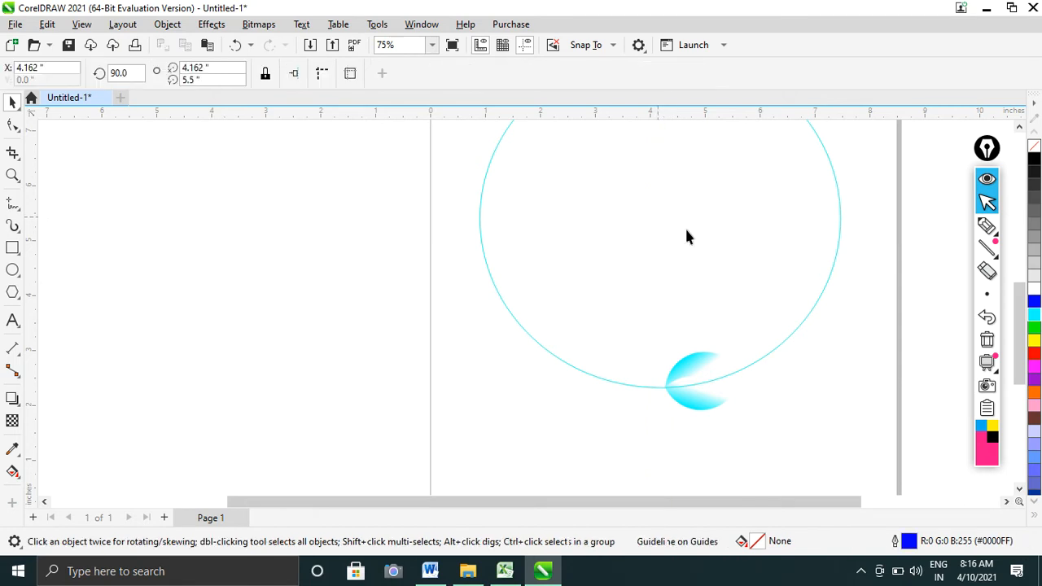
pyautogui.click(705, 367)
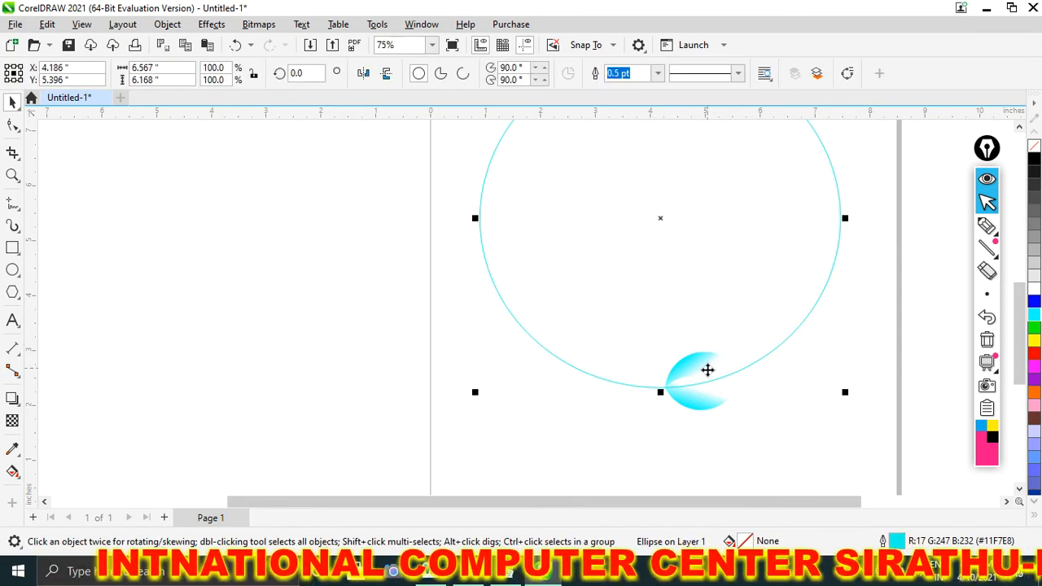
pyautogui.click(698, 405)
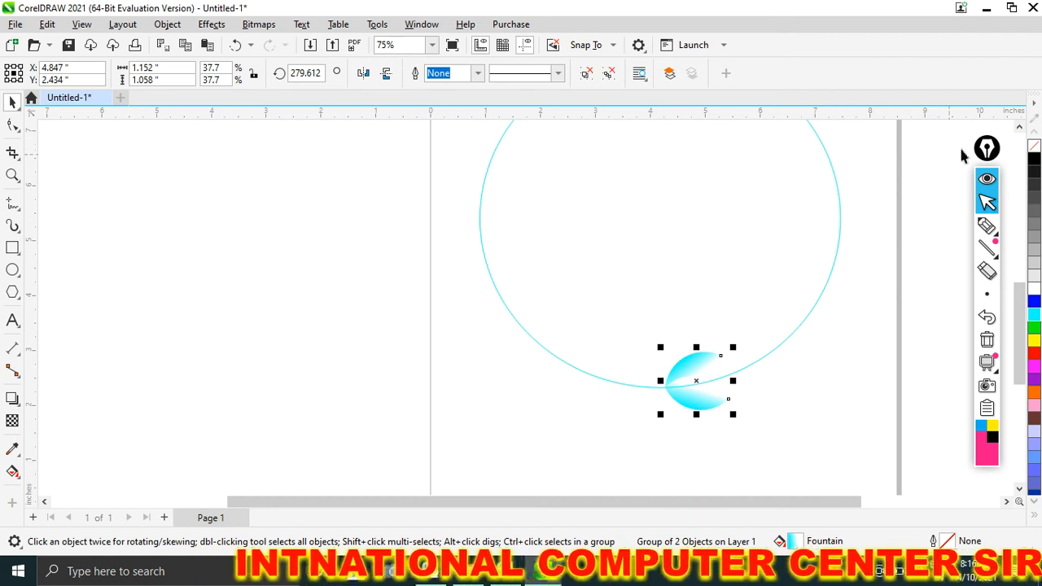
pyautogui.moveTo(985, 152); pyautogui.dragTo(1001, 150)
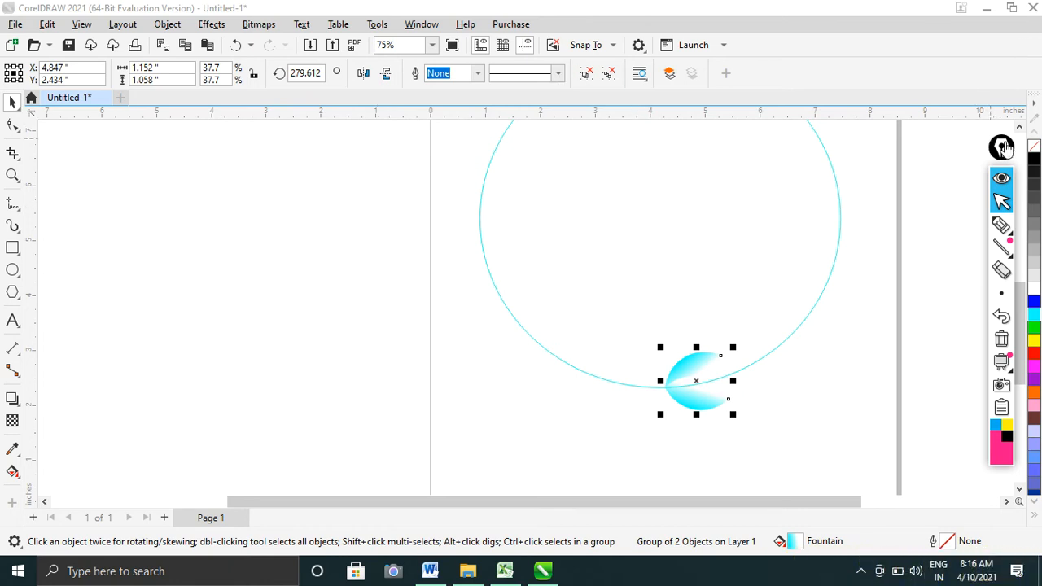
pyautogui.moveTo(1007, 147); pyautogui.dragTo(918, 153)
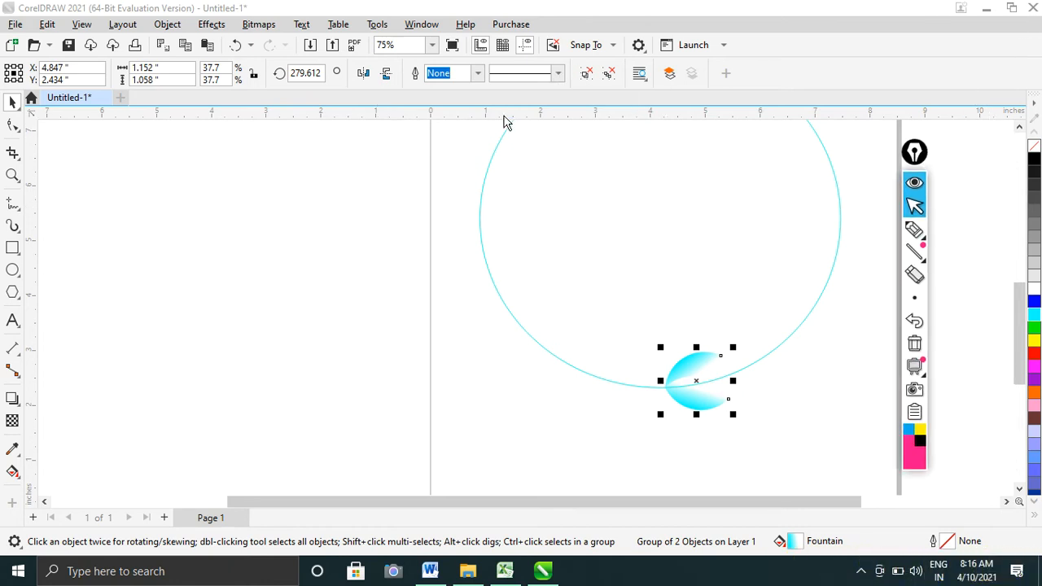
pyautogui.click(958, 181)
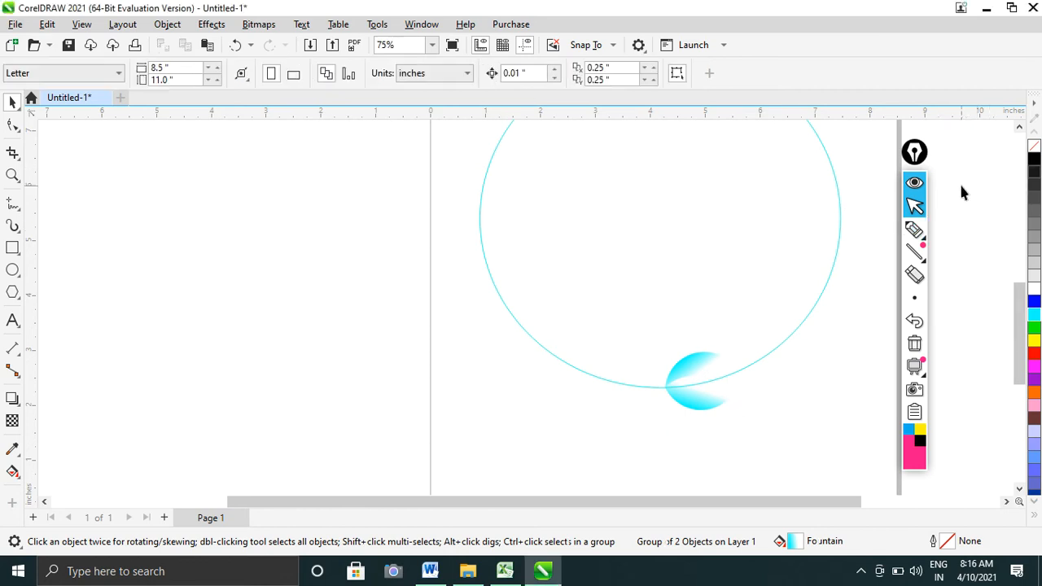
# Step: Create six successive copies of the petal group, each rotated 20° further about the ellipse's center at X 4.186, Y 5.396 inches
pyautogui.click(697, 403)
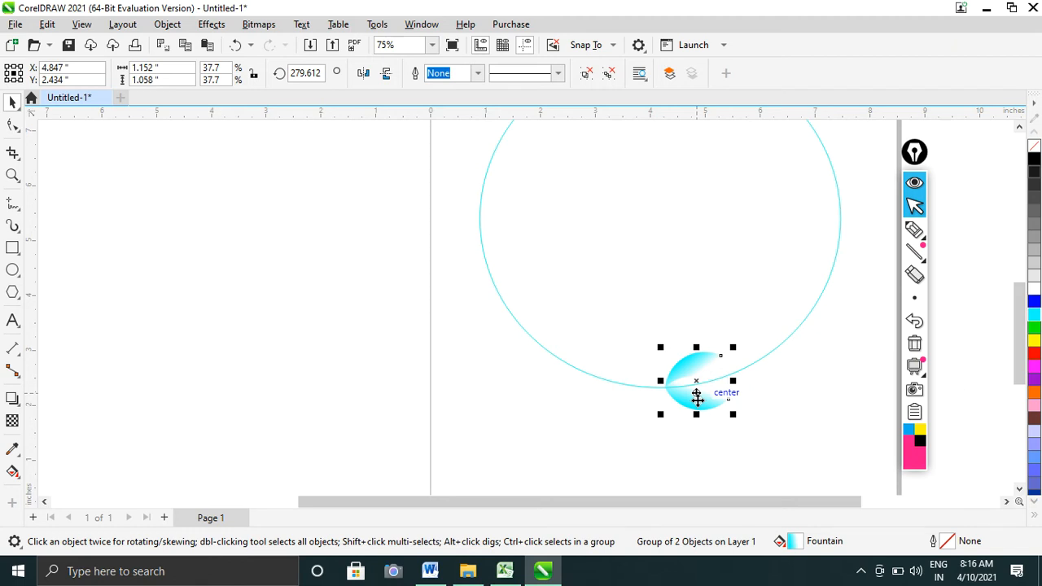
pyautogui.hotkey('alt', 'F8')
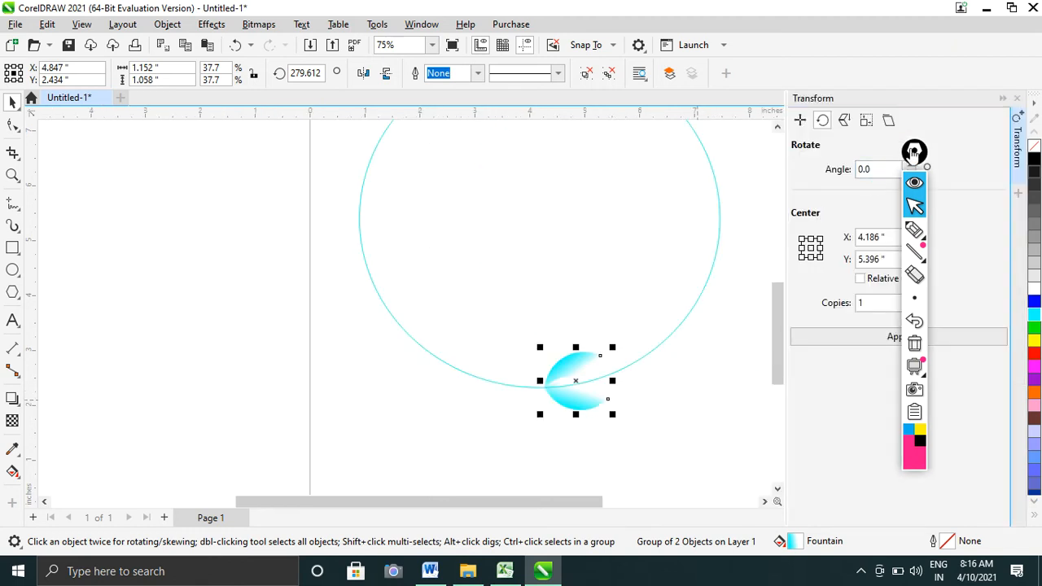
pyautogui.moveTo(913, 151)
pyautogui.mouseDown()
pyautogui.moveTo(988, 148)
pyautogui.moveTo(1013, 166)
pyautogui.mouseUp()
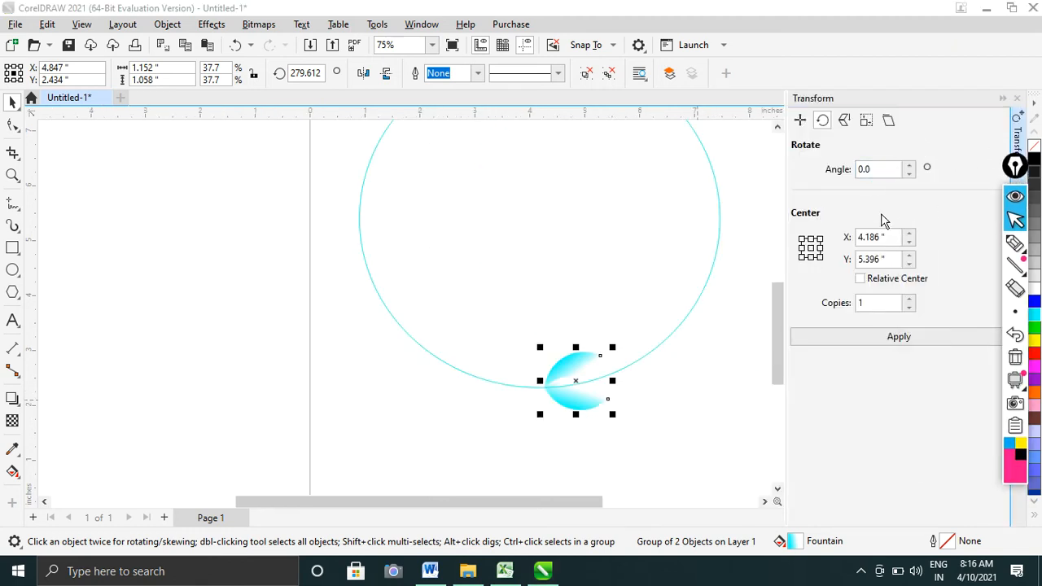
pyautogui.moveTo(880, 169); pyautogui.dragTo(831, 168)
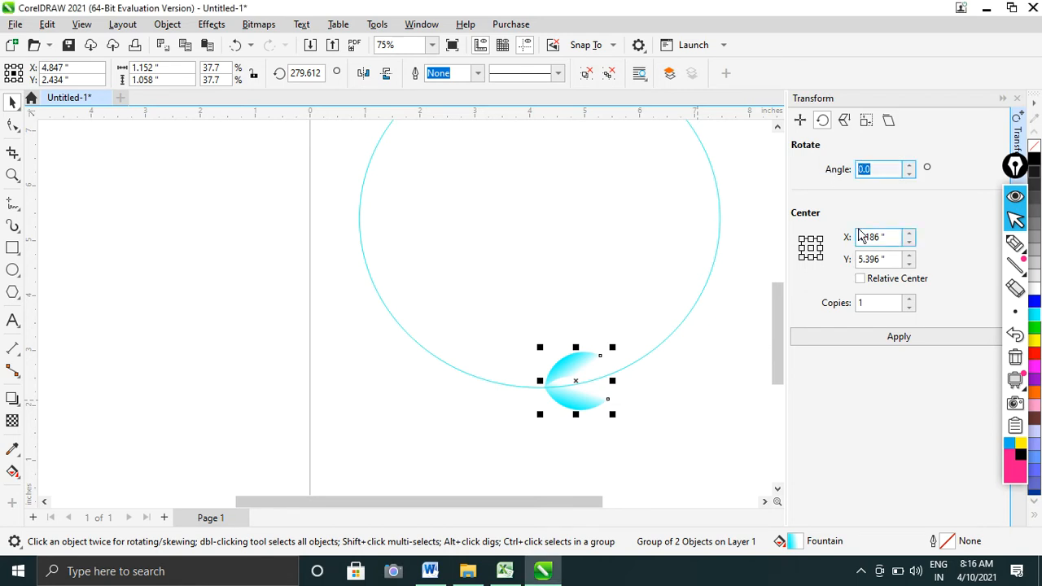
pyautogui.write('20')
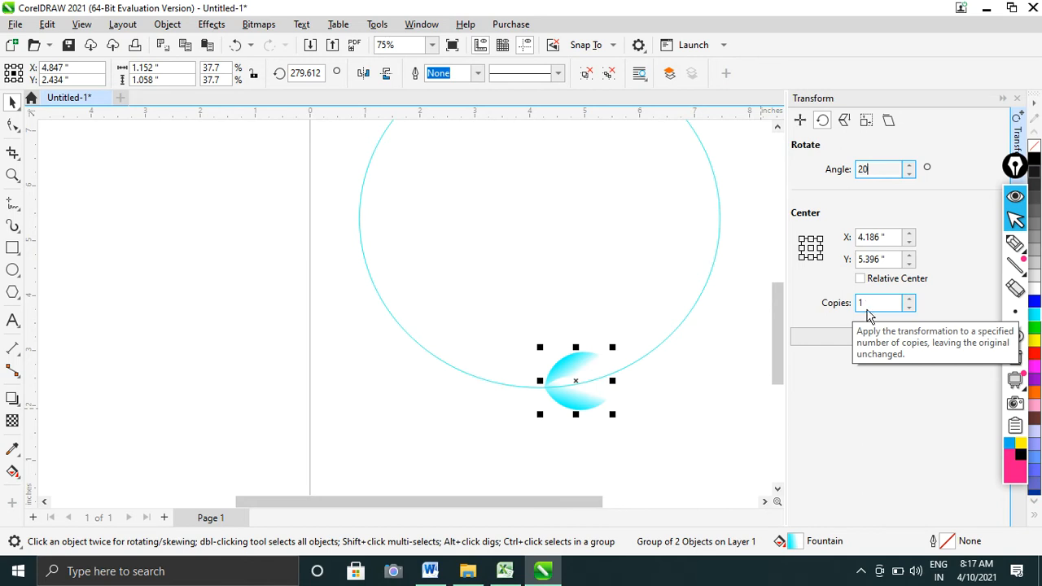
pyautogui.click(830, 339)
pyautogui.click(830, 338)
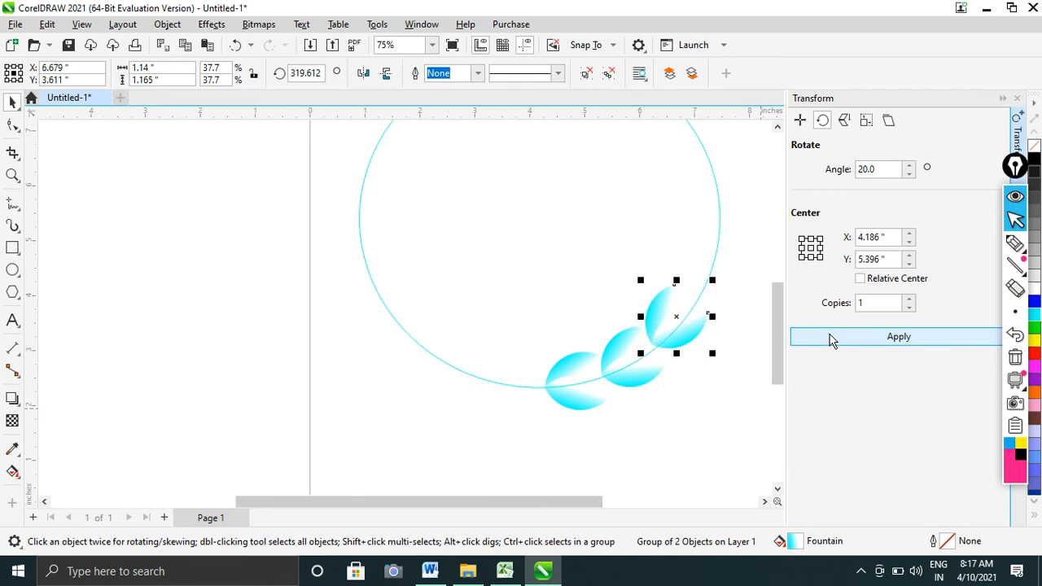
pyautogui.click(830, 338)
pyautogui.click(830, 338)
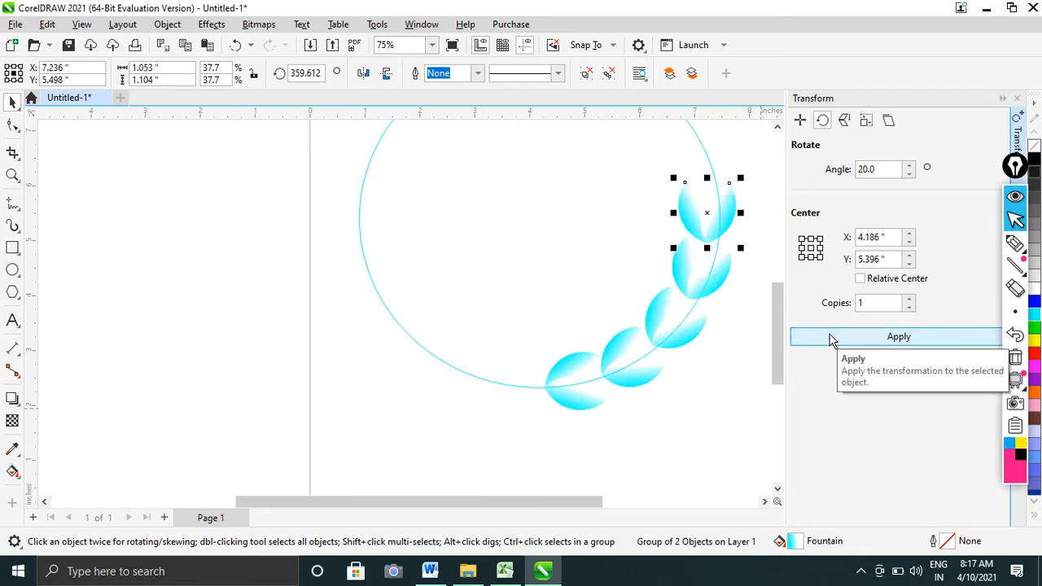
pyautogui.click(830, 338)
pyautogui.click(830, 338)
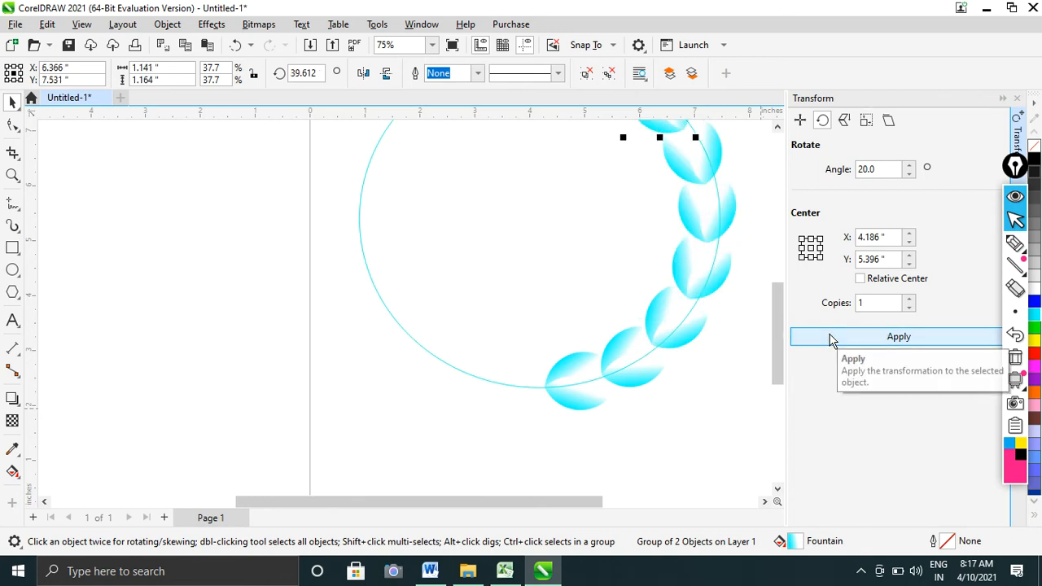
# Step: Add two more petal group copies at 20° intervals toward the ellipse's top and delete the last one
pyautogui.scroll(-1, 701, 366)
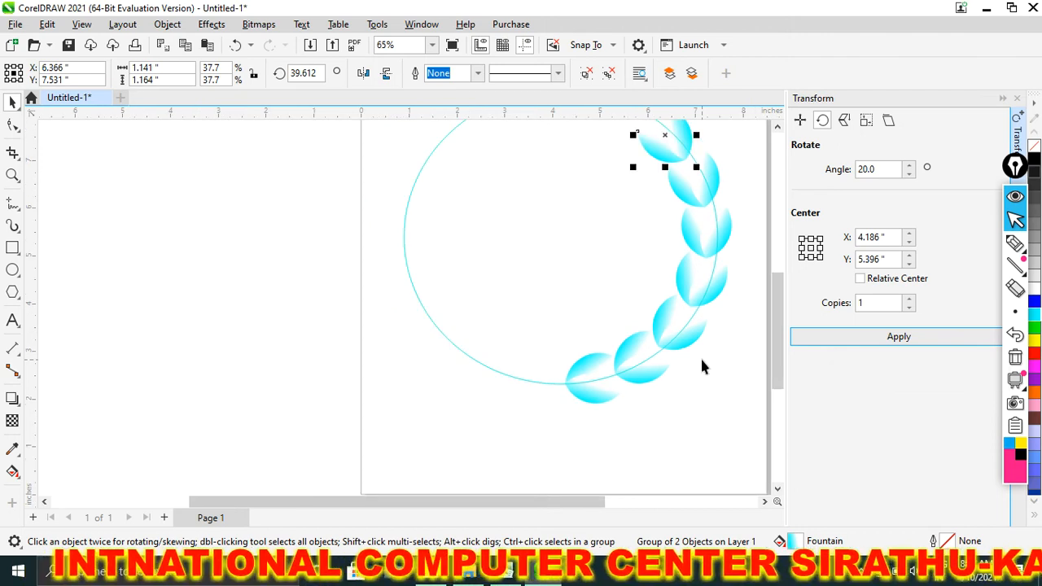
pyautogui.scroll(-2, 702, 366)
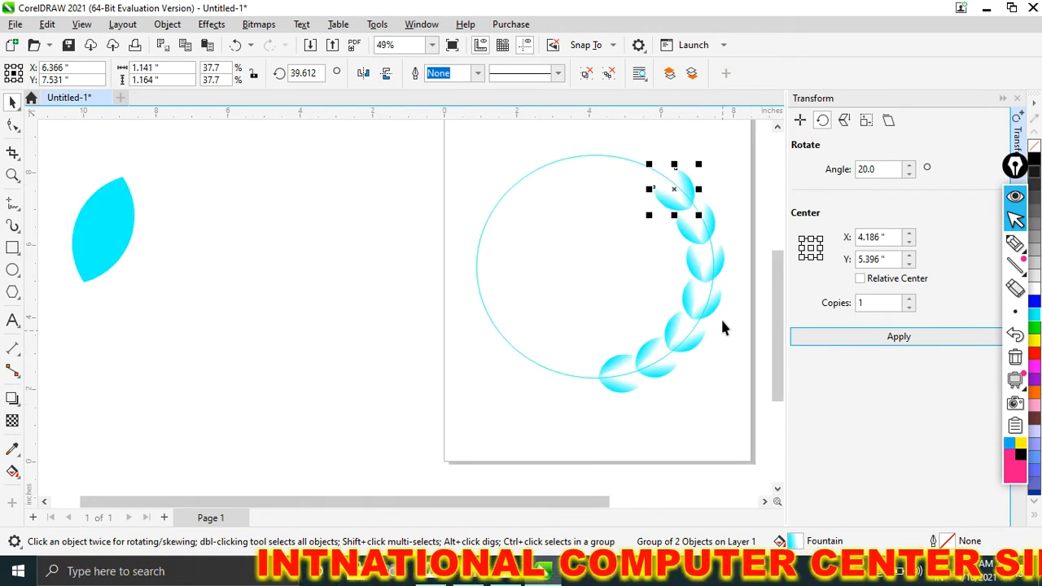
pyautogui.click(854, 331)
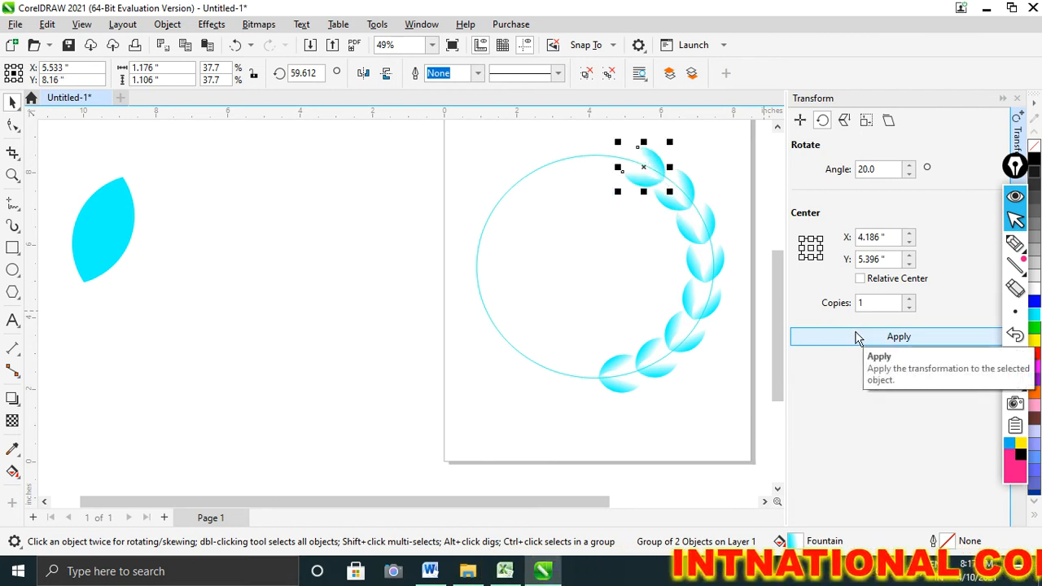
pyautogui.click(858, 334)
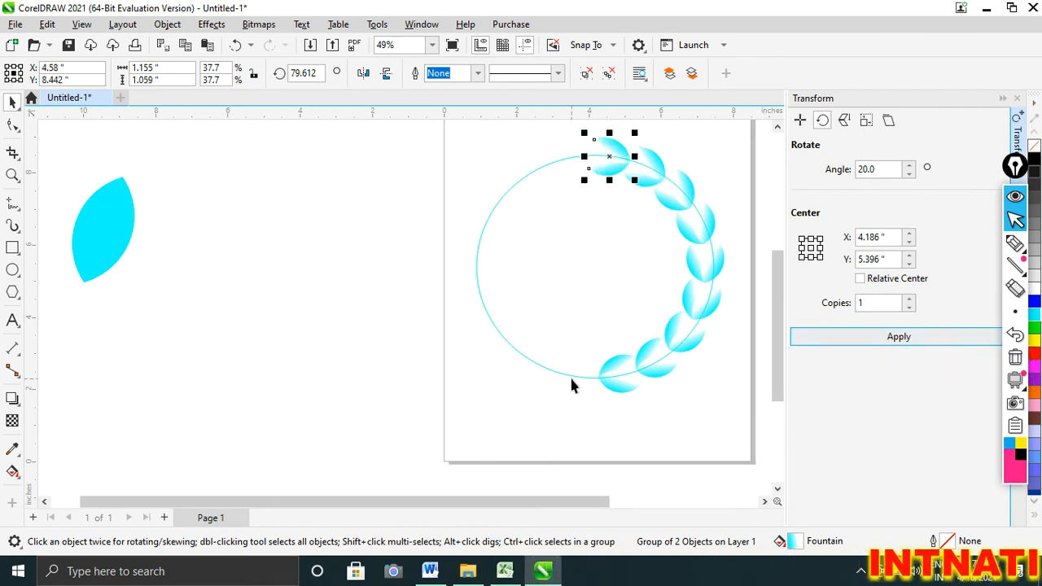
pyautogui.press('Delete')
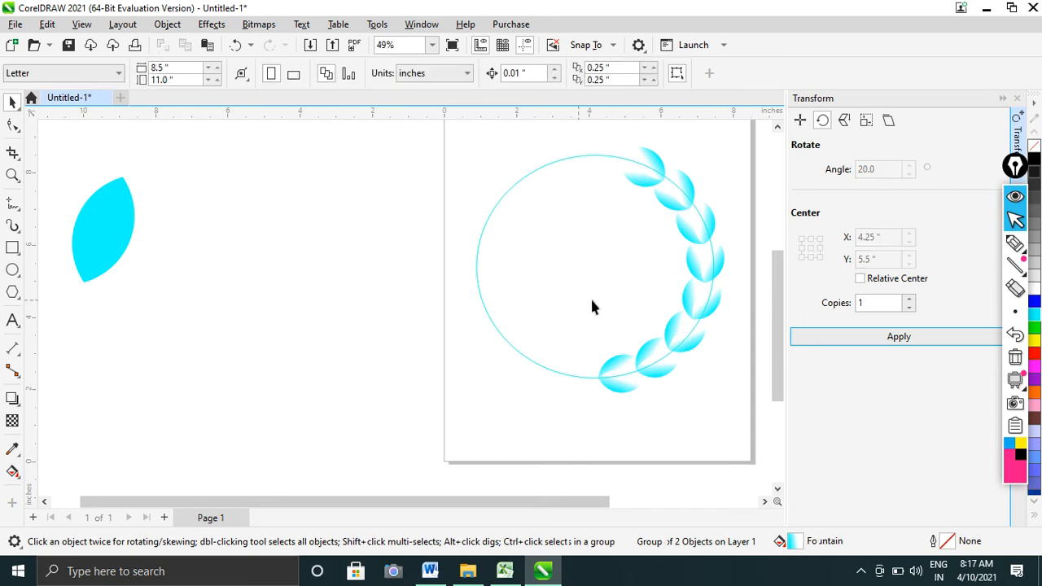
# Step: Shift the ellipse left to X 3.986 inches so its outline runs through the middle of the petals, and close the transform settings
pyautogui.click(712, 271)
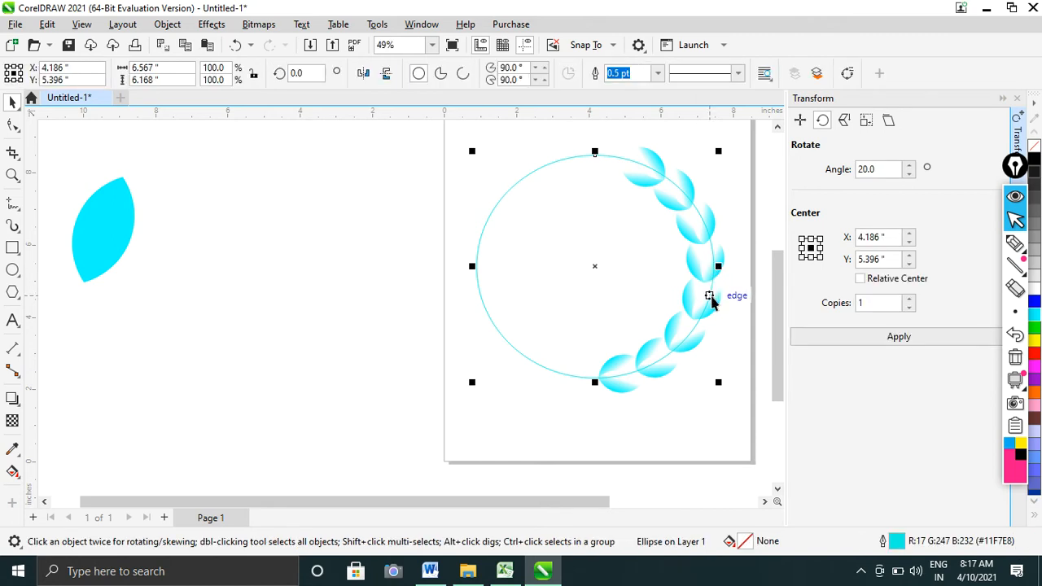
pyautogui.moveTo(710, 298); pyautogui.dragTo(711, 302)
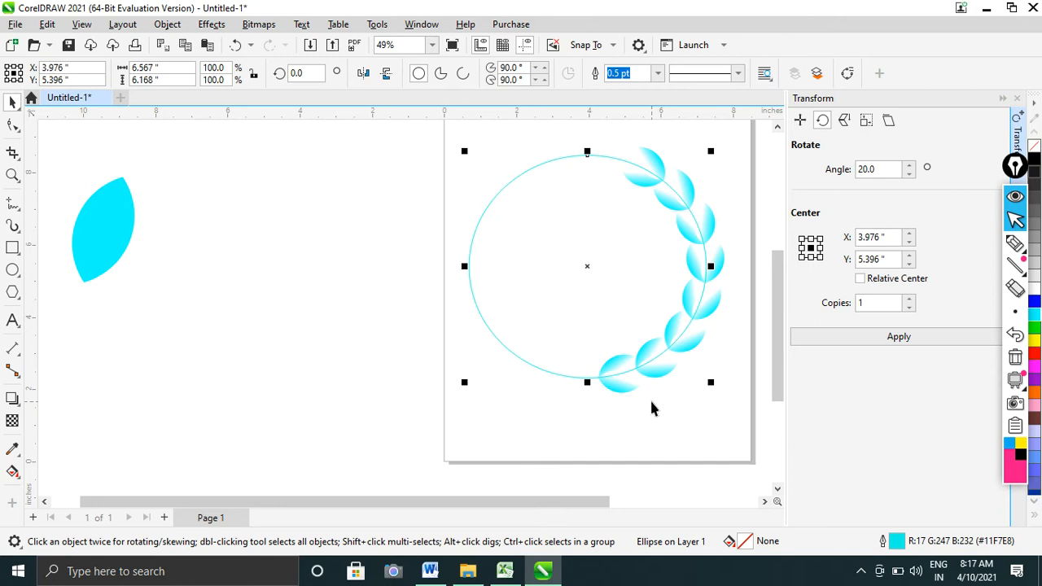
pyautogui.press('Left')
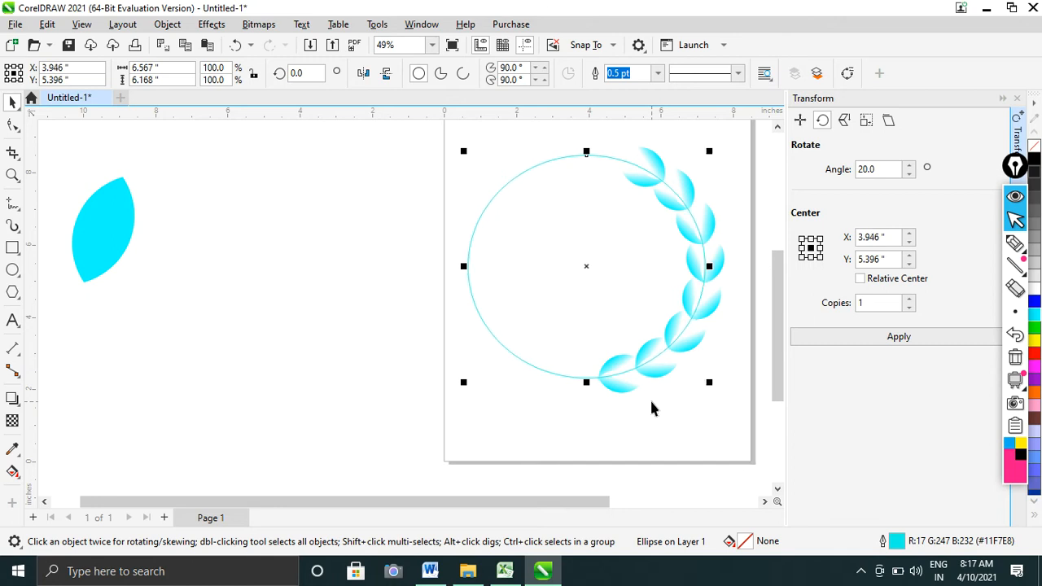
pyautogui.press('Right')
pyautogui.press('Right')
pyautogui.press('Right')
pyautogui.press('Right')
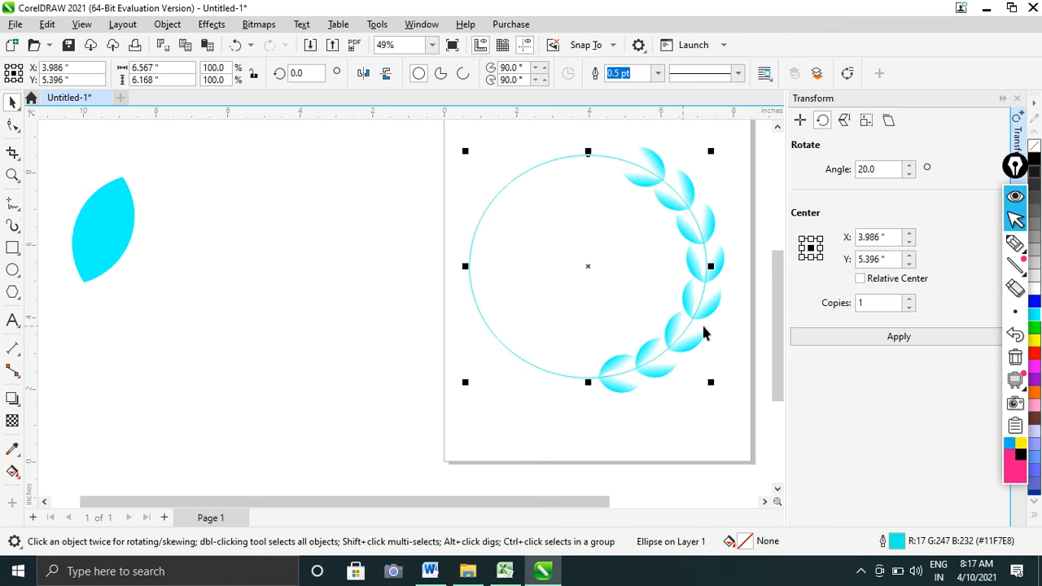
pyautogui.click(1016, 98)
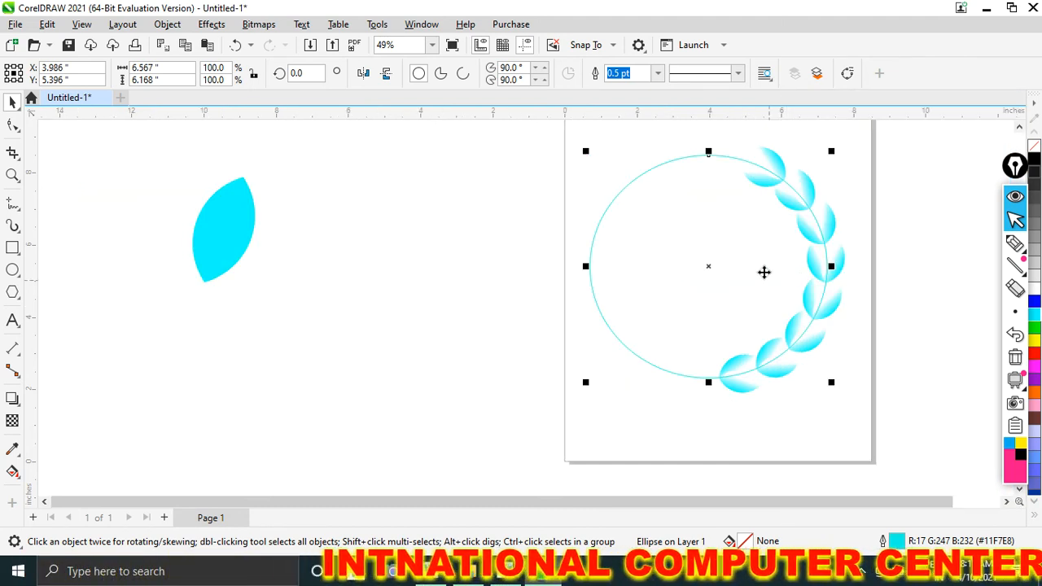
# Step: Convert the ellipse to an arc from about 261.4° to 71.2°, forming a stem along the petals, and deselect it
pyautogui.scroll(1, 852, 258)
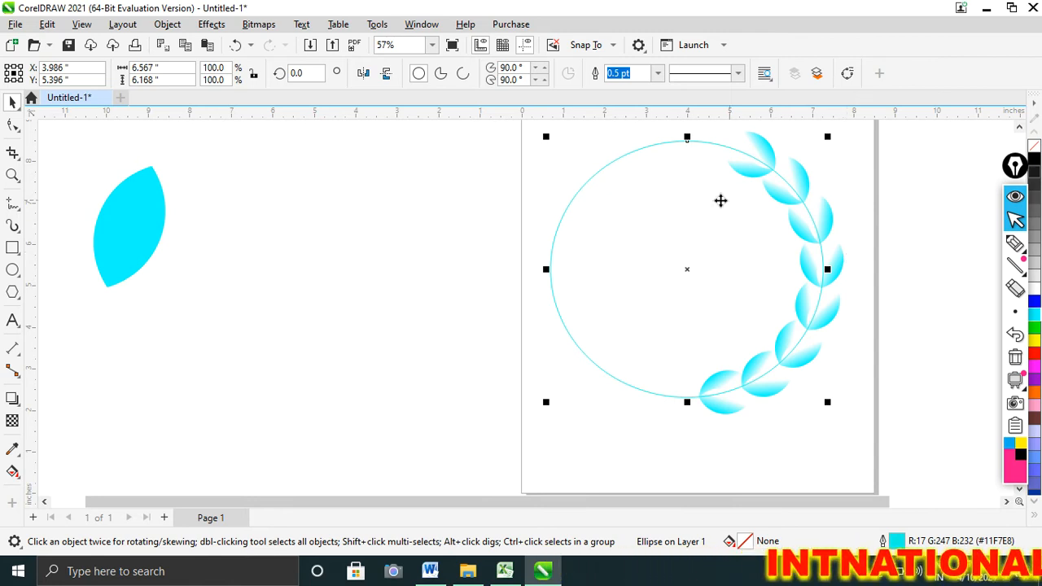
pyautogui.click(462, 75)
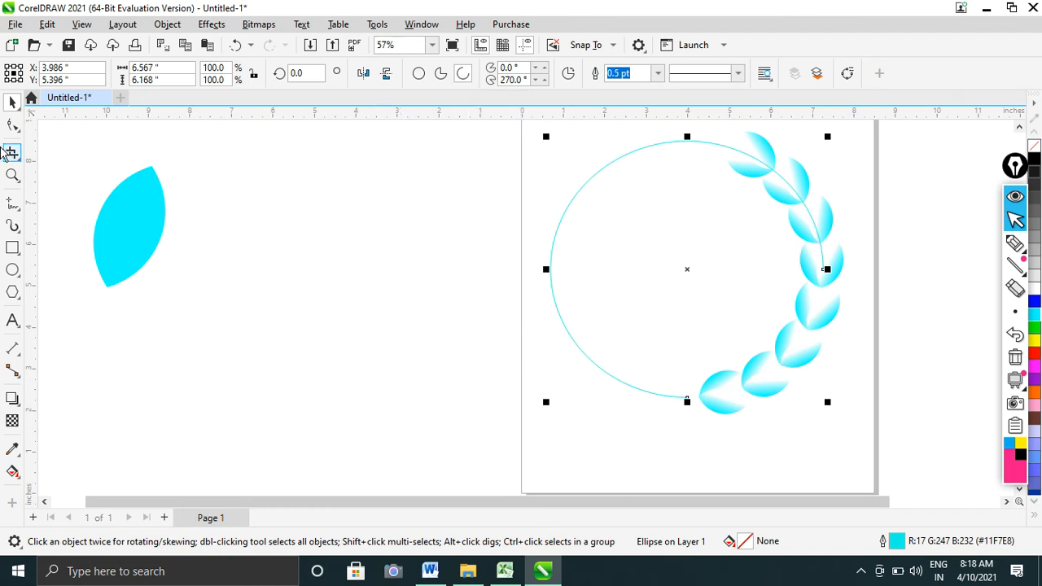
pyautogui.click(14, 127)
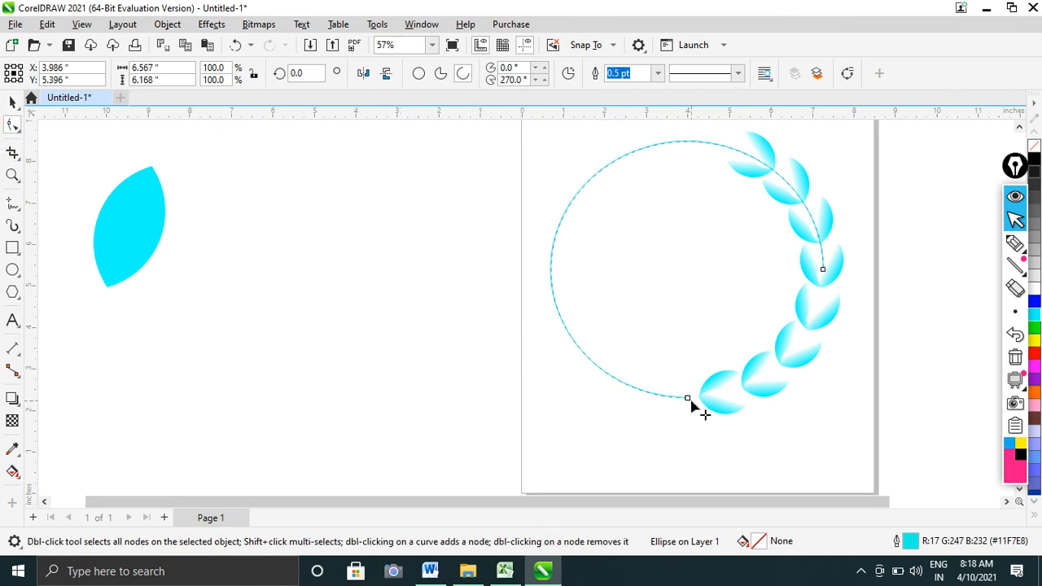
pyautogui.moveTo(686, 397); pyautogui.dragTo(733, 148)
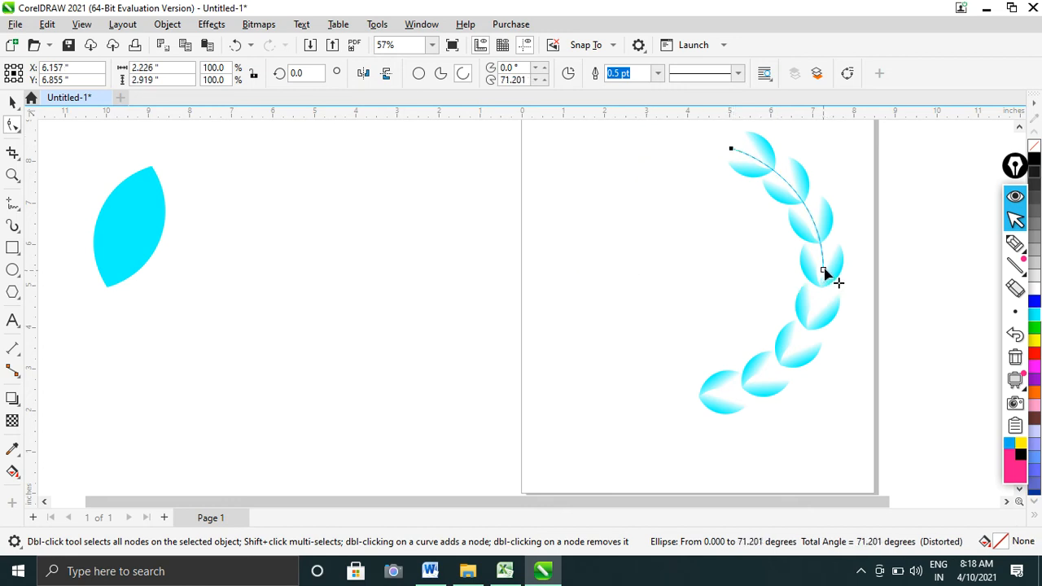
pyautogui.moveTo(823, 271); pyautogui.dragTo(665, 418)
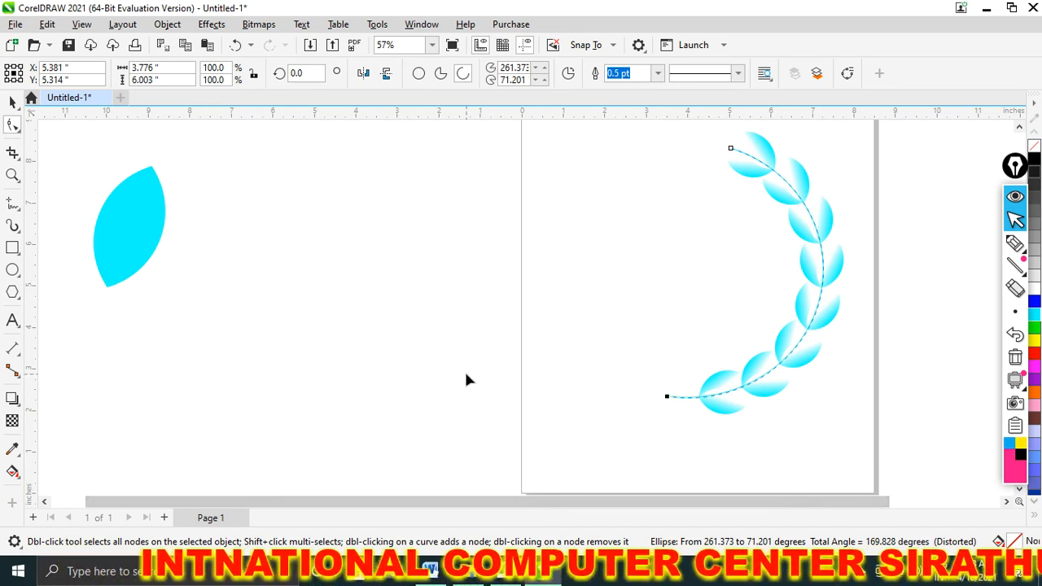
pyautogui.click(12, 102)
pyautogui.click(484, 414)
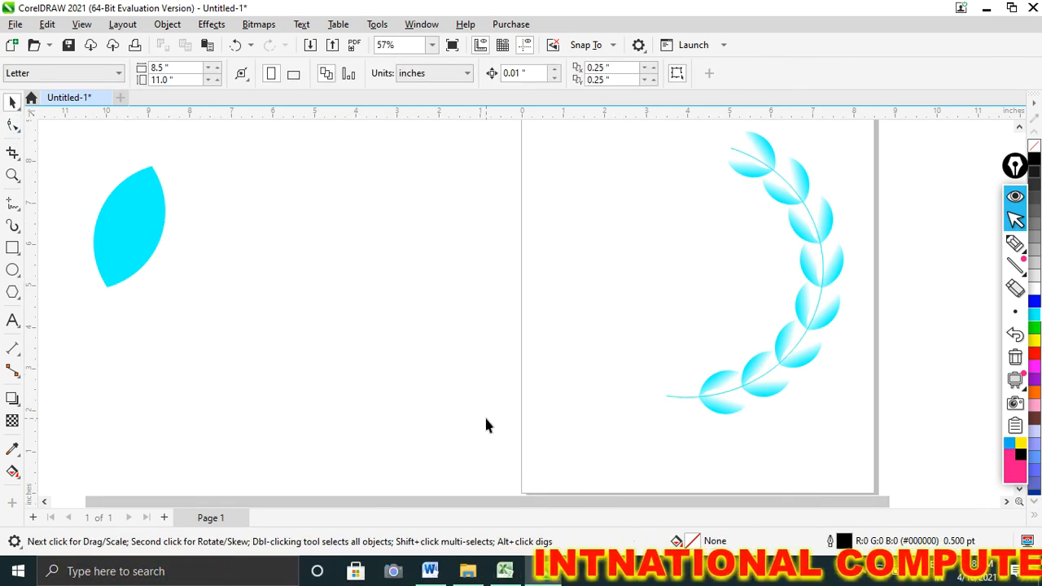
# Step: Place the solid cyan leaf at the stem's upper end, scaled to about 0.68 × 0.58 inches and rotated to about 229.4°
pyautogui.click(160, 228)
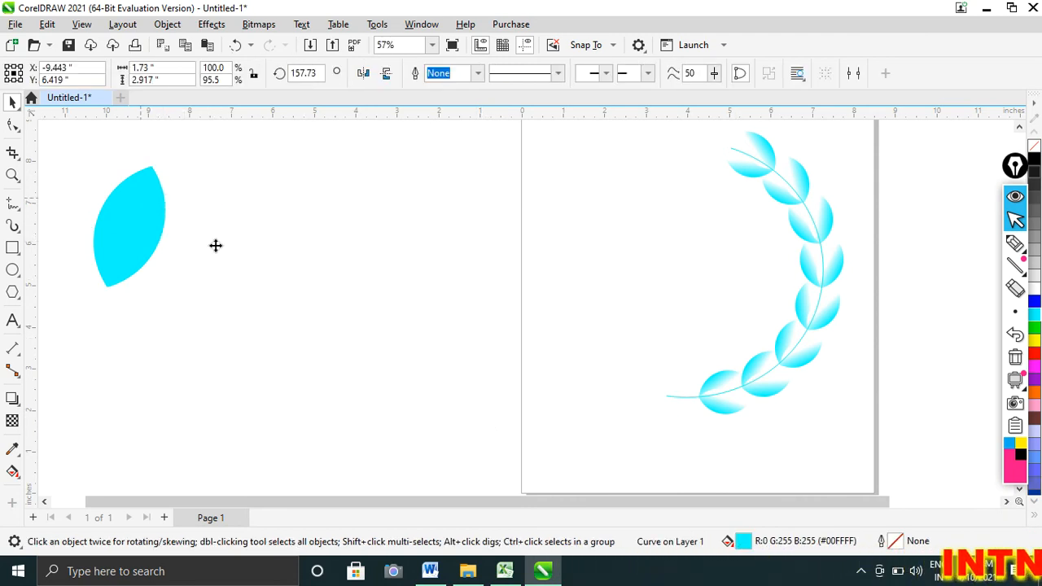
pyautogui.moveTo(216, 245); pyautogui.dragTo(391, 249)
pyautogui.moveTo(419, 208); pyautogui.dragTo(732, 154)
pyautogui.click(650, 232)
pyautogui.click(667, 243)
pyautogui.click(662, 239)
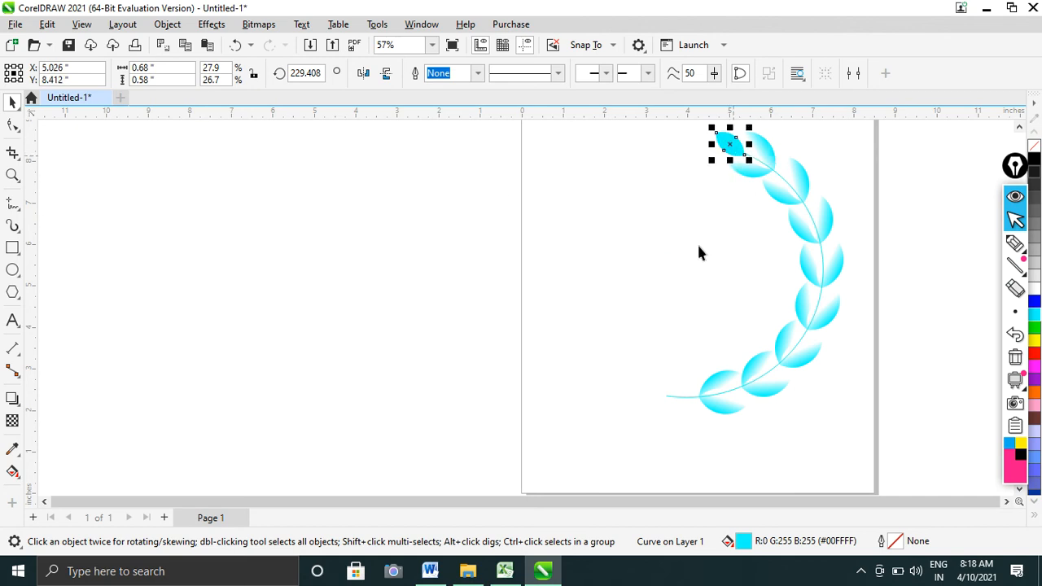
pyautogui.click(646, 204)
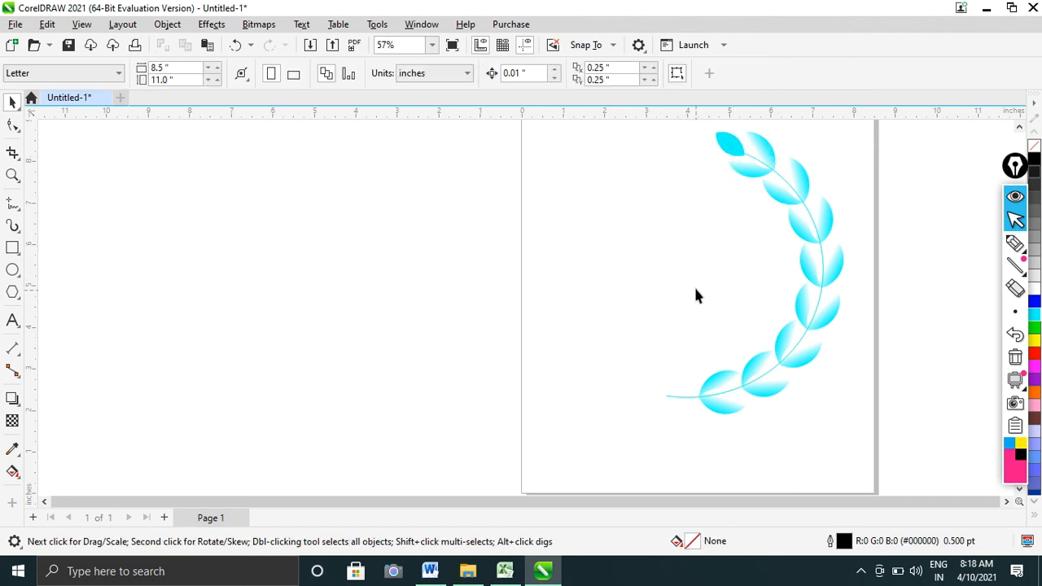
# Step: Apply a cyan-to-white fountain fill to the small tip leaf, white toward the stem, and reselect the leaf
pyautogui.click(728, 155)
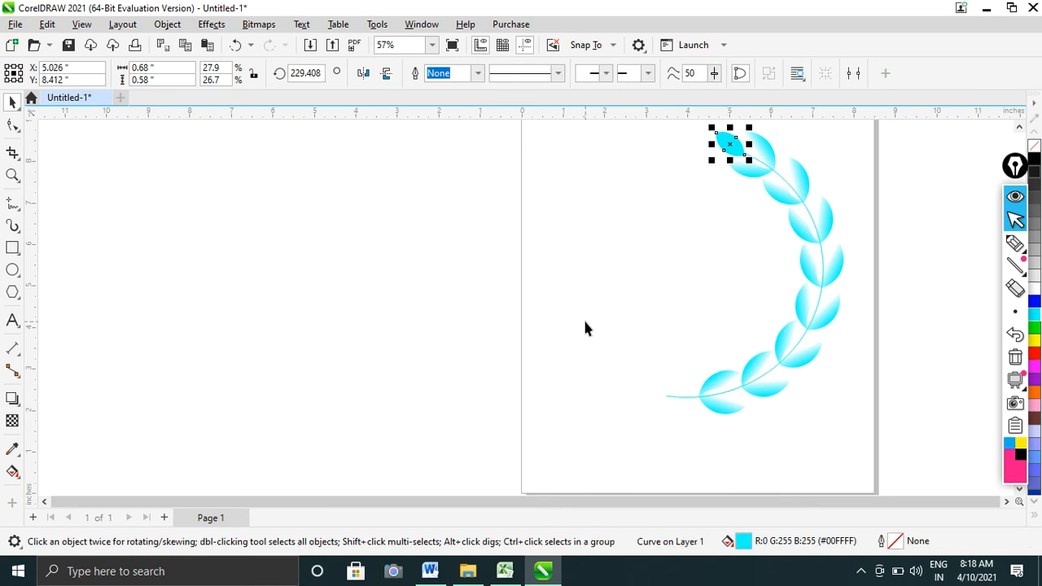
pyautogui.click(12, 474)
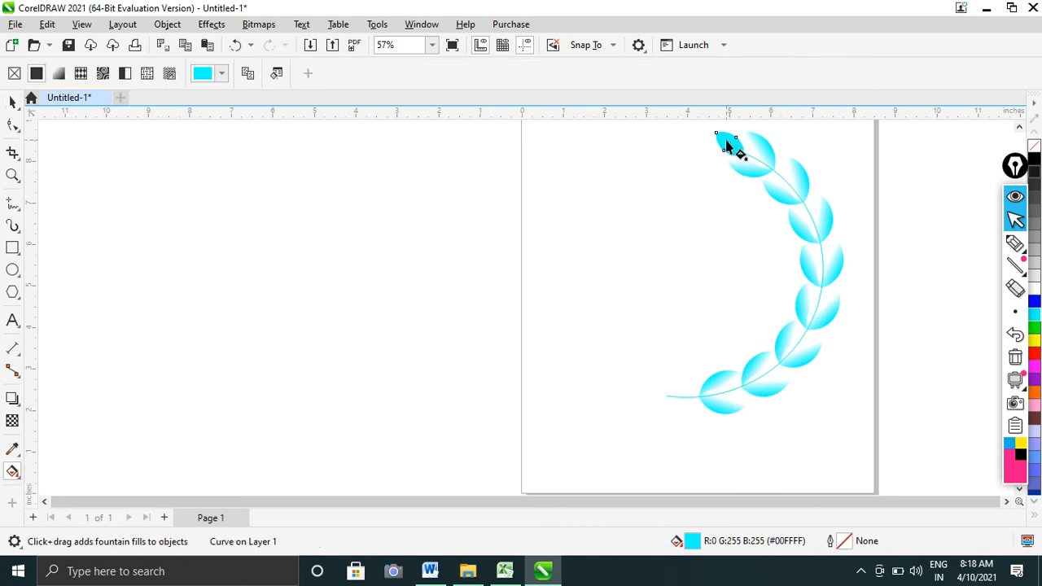
pyautogui.moveTo(730, 144); pyautogui.dragTo(727, 142)
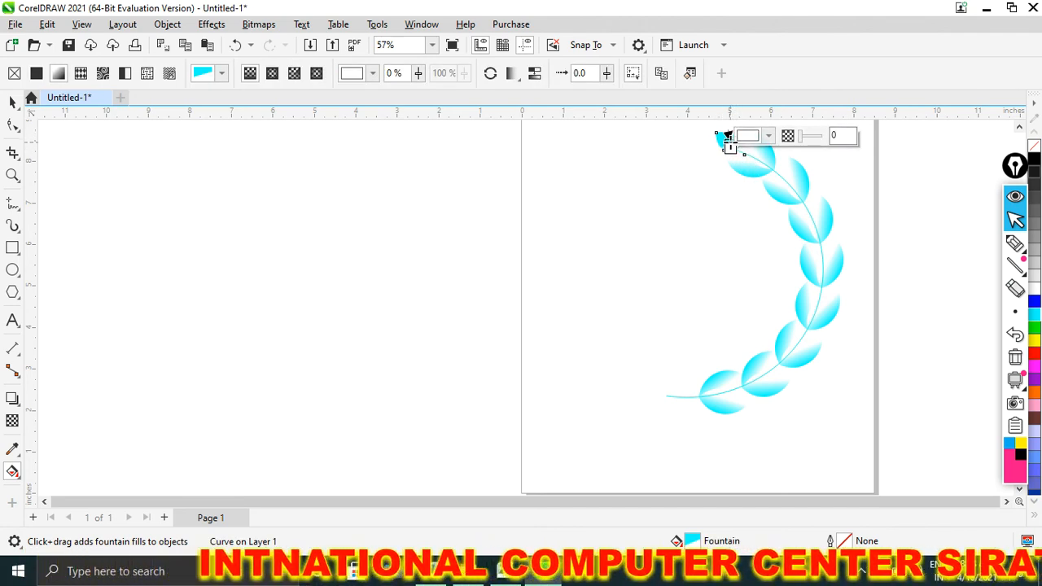
pyautogui.moveTo(716, 132); pyautogui.dragTo(741, 145)
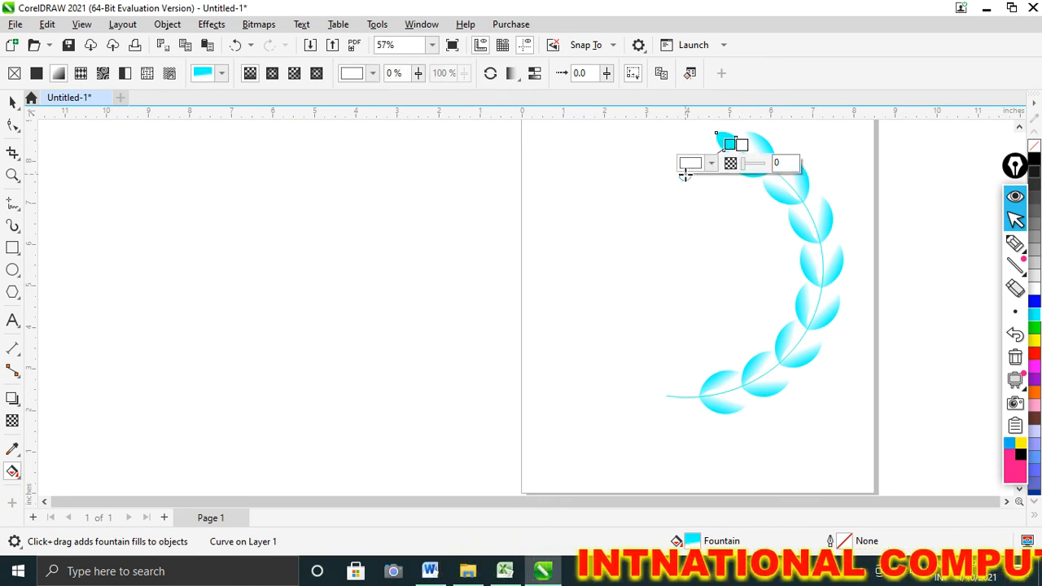
pyautogui.moveTo(684, 174); pyautogui.dragTo(722, 132)
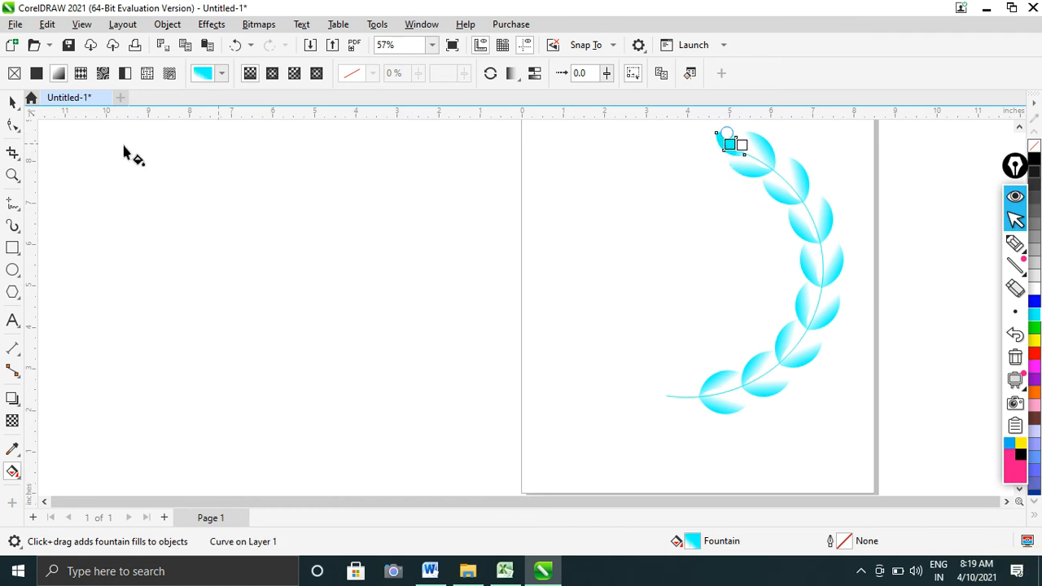
pyautogui.click(11, 102)
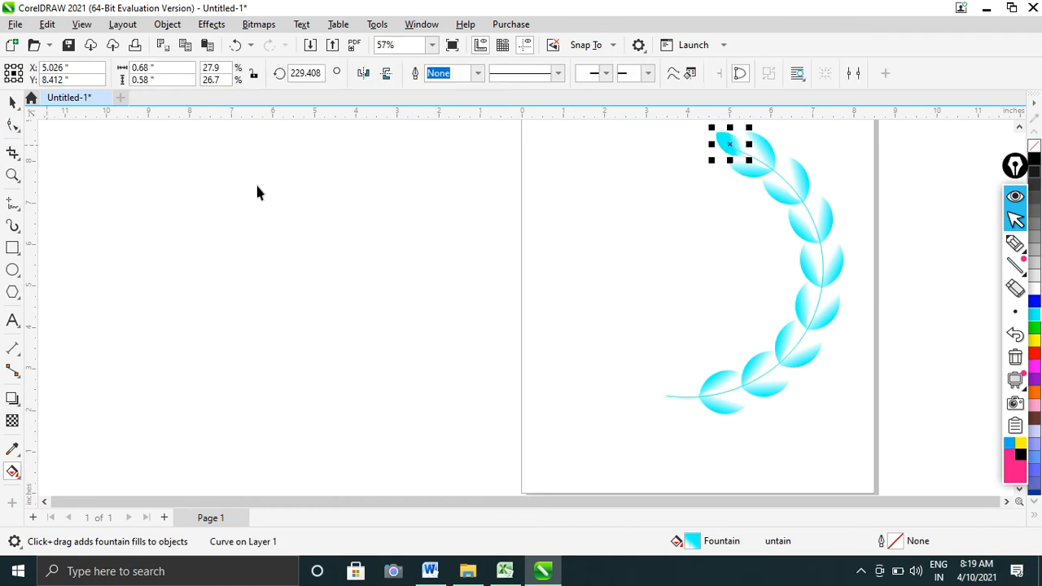
pyautogui.click(713, 191)
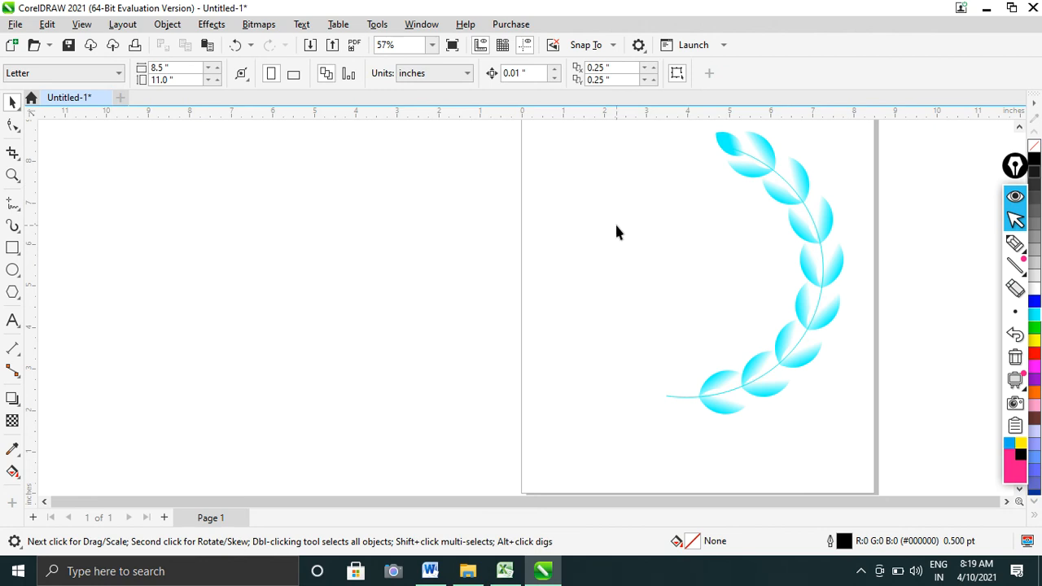
pyautogui.click(733, 143)
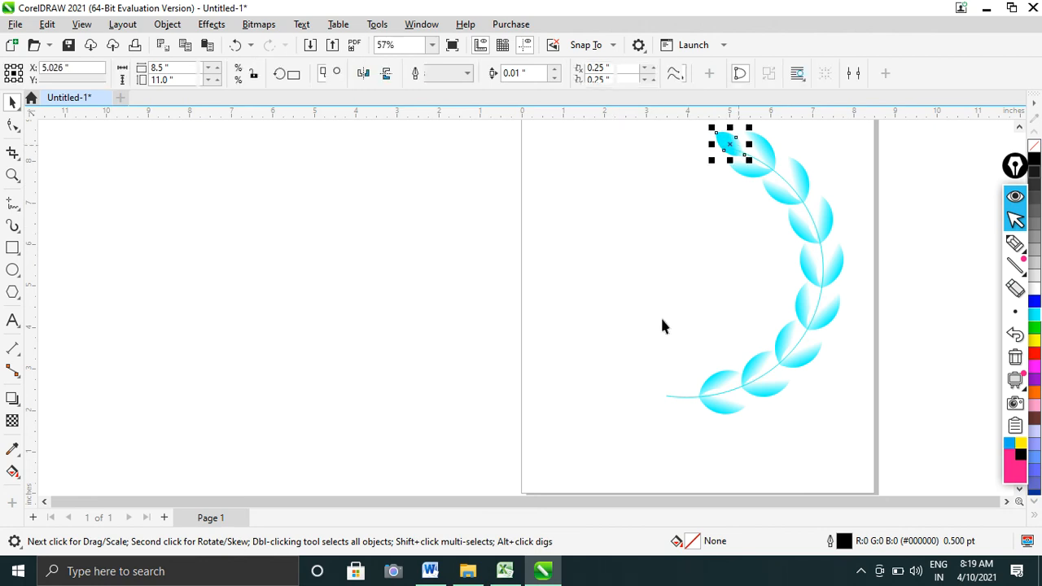
# Step: Group the petal groups, stem and tip leaf into one branch object, and deselect it
pyautogui.click(692, 168)
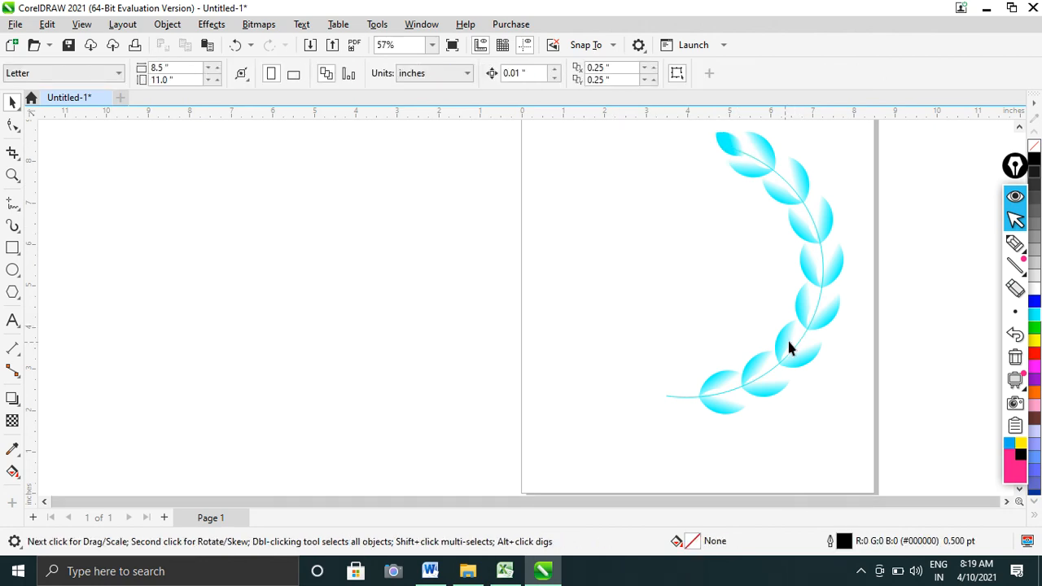
pyautogui.scroll(-1, 805, 318)
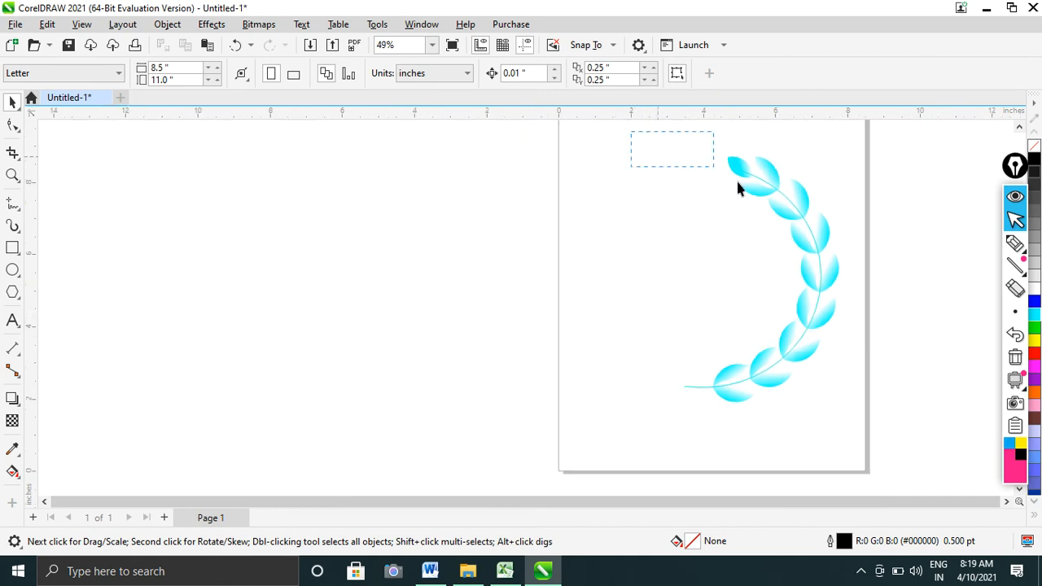
pyautogui.moveTo(872, 444); pyautogui.dragTo(872, 443)
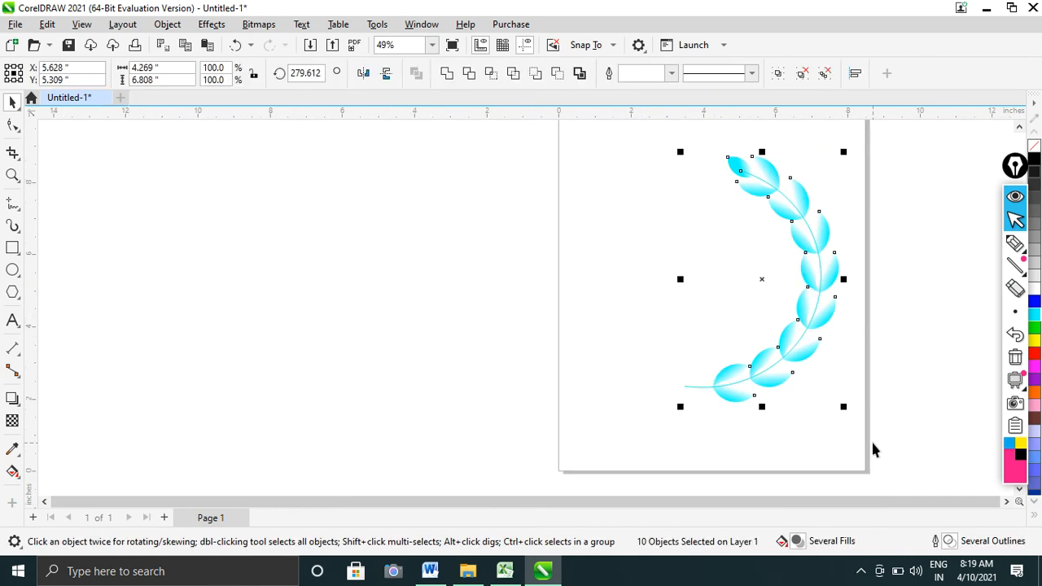
pyautogui.hotkey('ctrl', 'g')
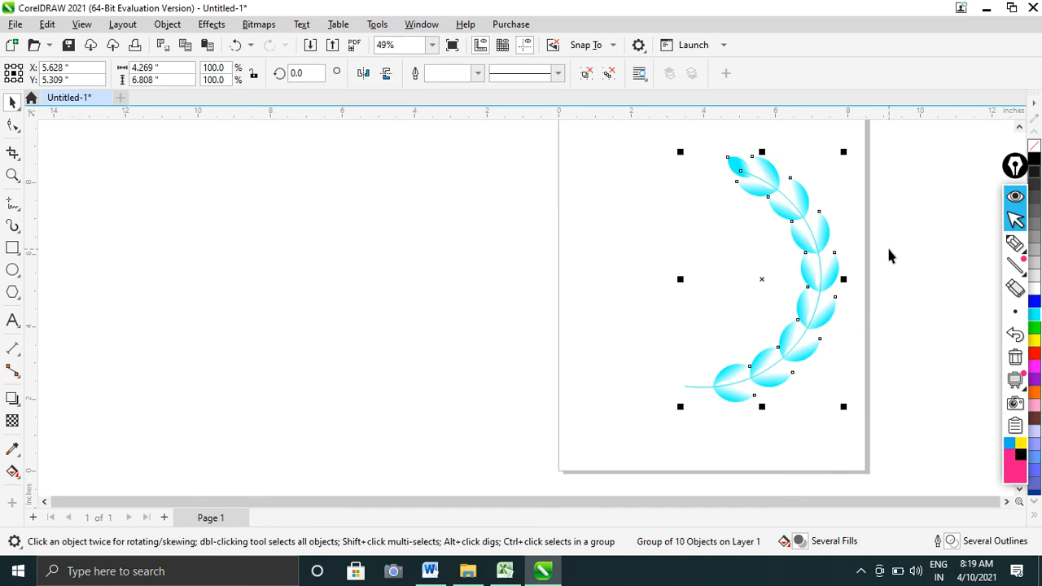
pyautogui.click(889, 253)
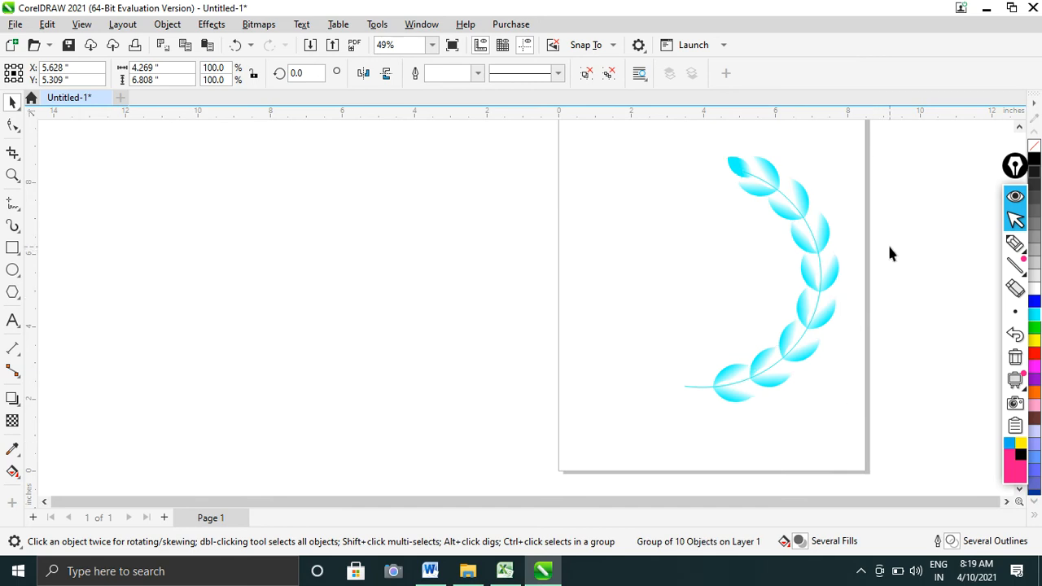
# Step: Duplicate the branch, mirror it horizontally and place it opposite the original at about X 1.151, Y 5.292 inches to form a wreath
pyautogui.click(802, 200)
pyautogui.hotkey('ctrl', 'd')
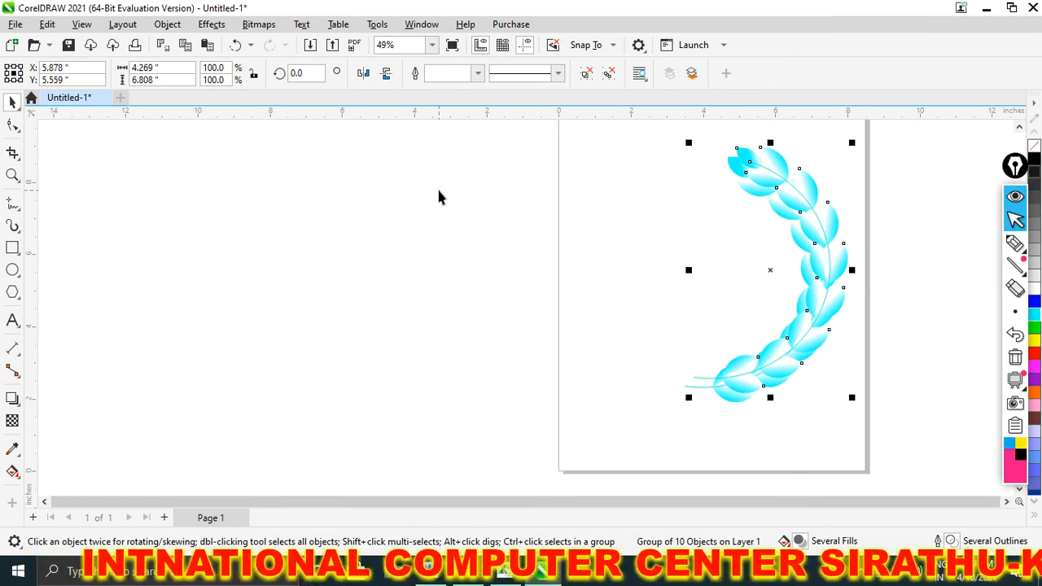
pyautogui.click(362, 79)
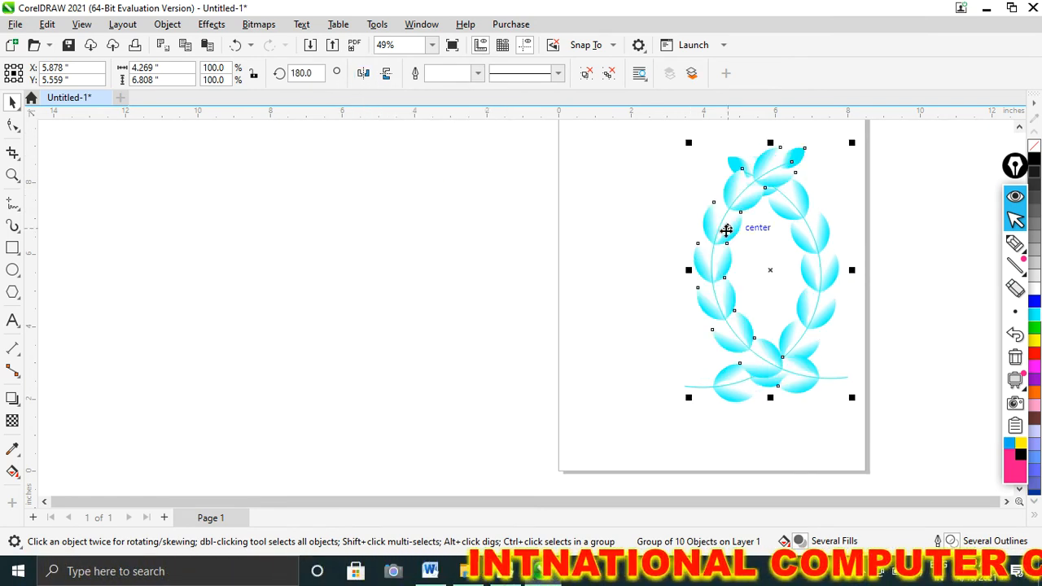
pyautogui.moveTo(725, 232); pyautogui.dragTo(557, 238)
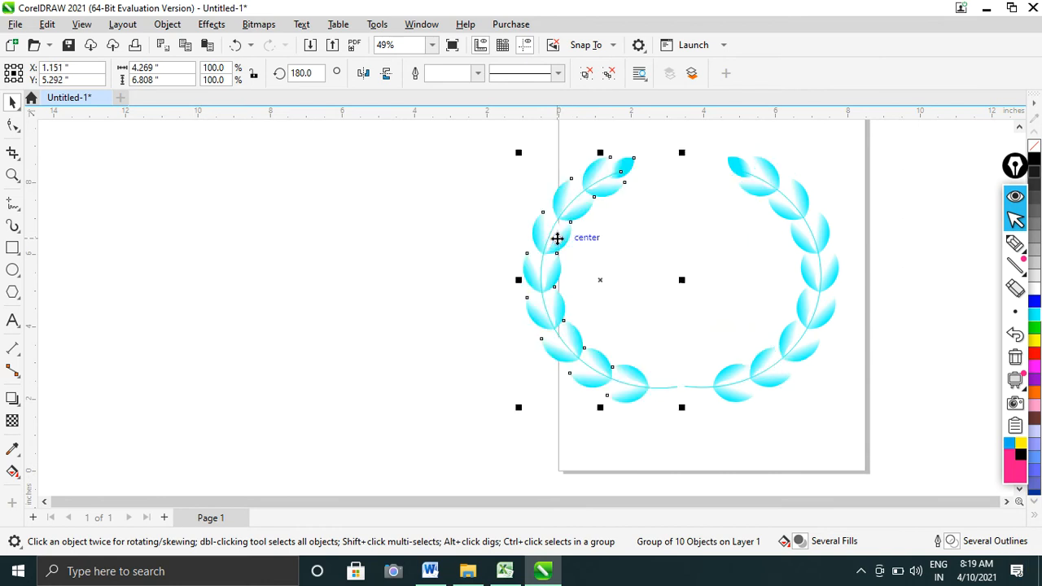
pyautogui.click(894, 333)
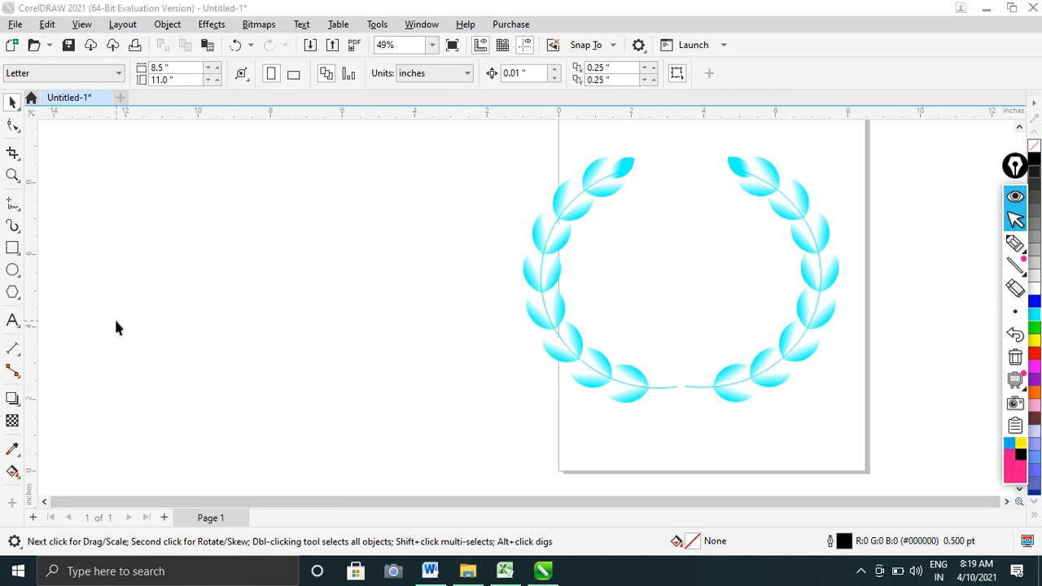
# Step: Draw a 3-point curve about 2.6 × 3.3 inches from the right stem's lower end, sweeping down to the right
pyautogui.click(16, 202)
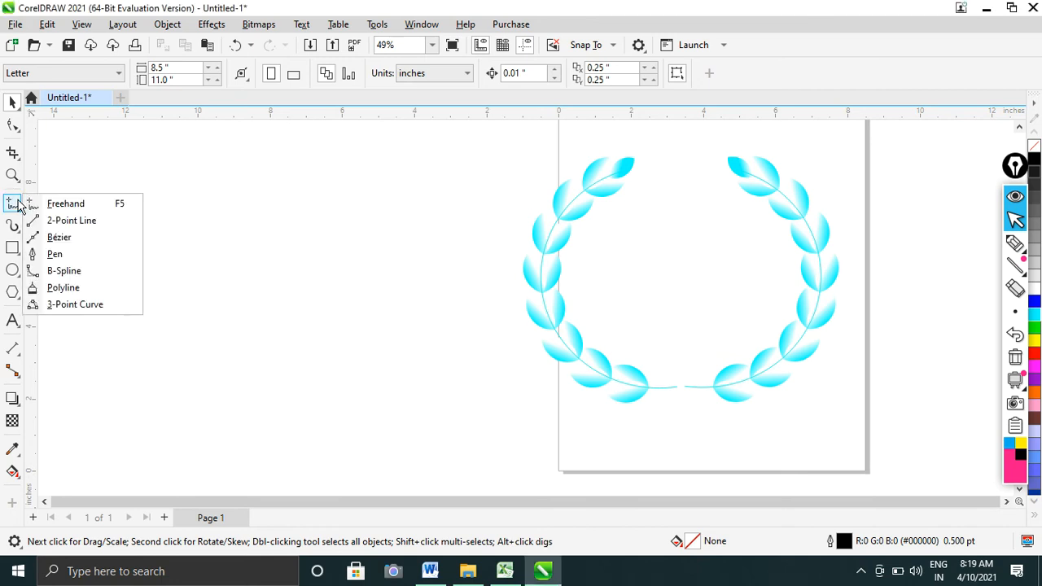
pyautogui.click(66, 306)
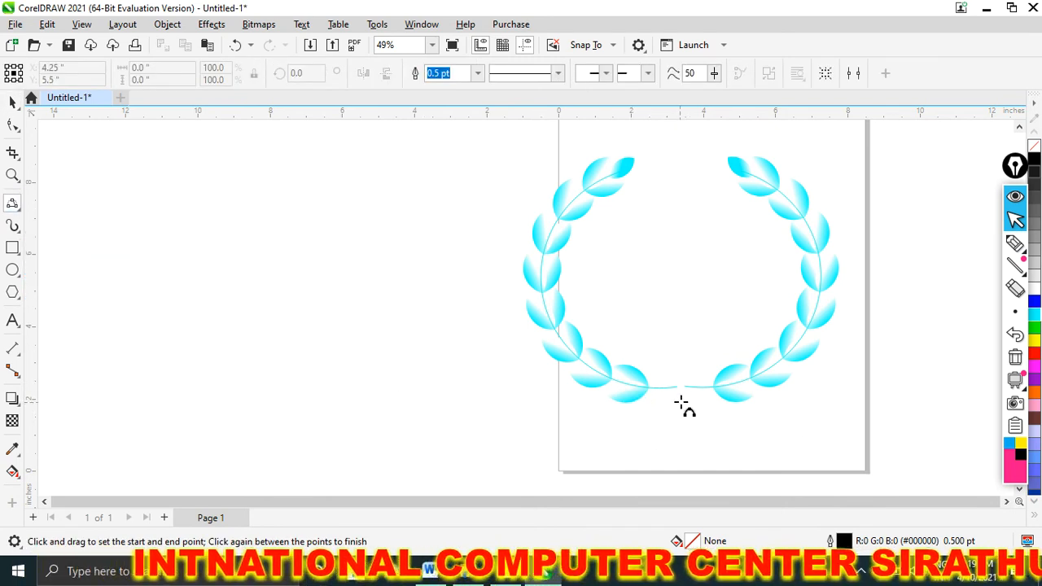
pyautogui.moveTo(685, 387); pyautogui.dragTo(710, 489)
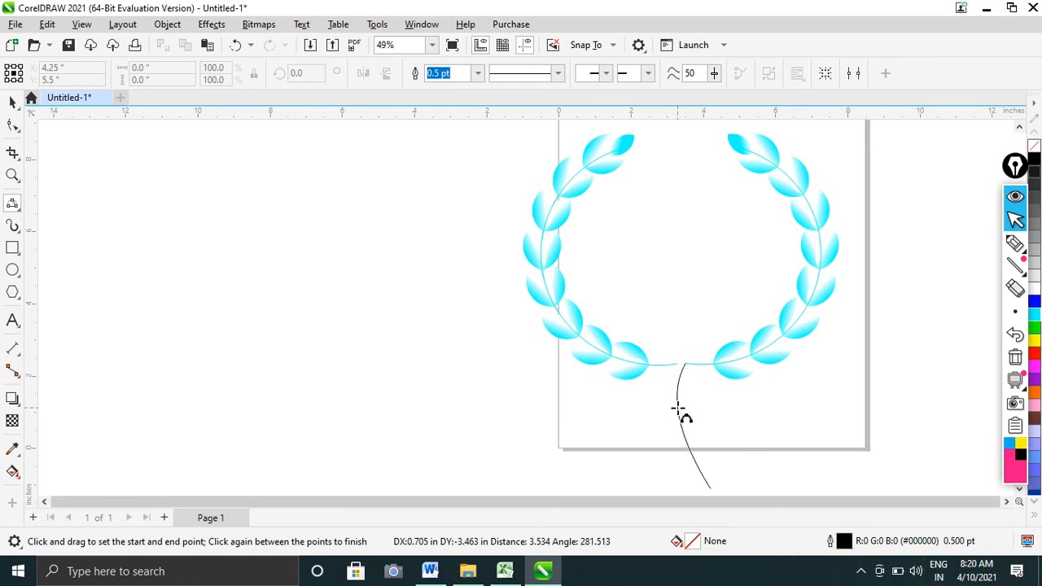
pyautogui.moveTo(685, 364); pyautogui.dragTo(711, 452)
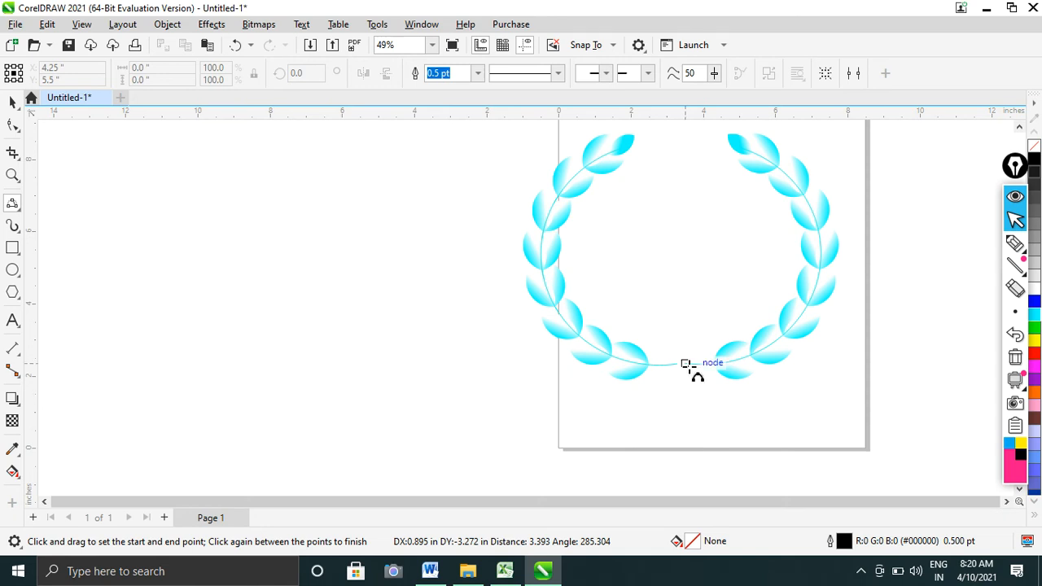
pyautogui.moveTo(688, 366); pyautogui.dragTo(737, 442)
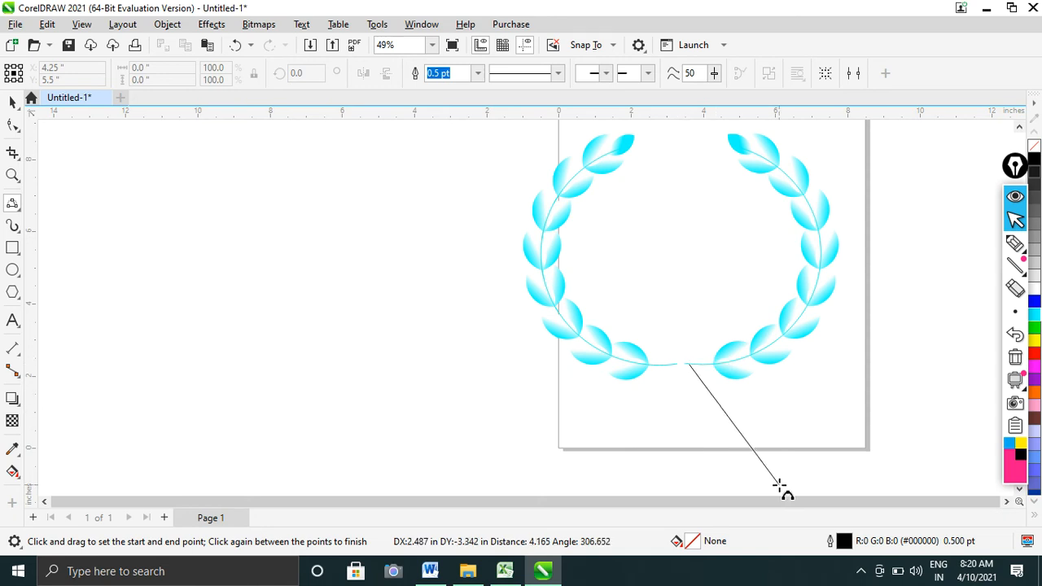
pyautogui.moveTo(779, 485); pyautogui.dragTo(779, 485)
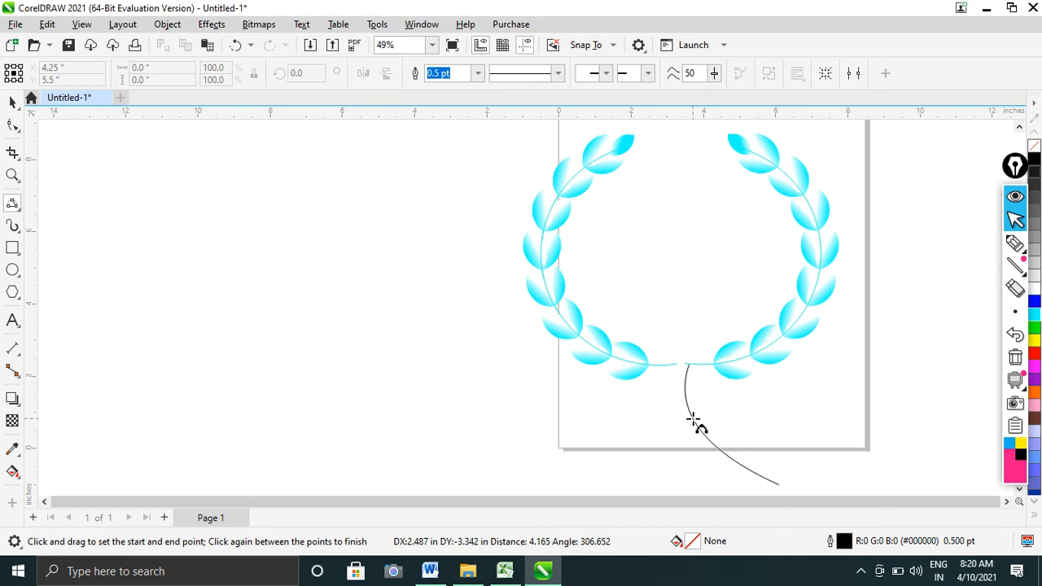
pyautogui.click(693, 420)
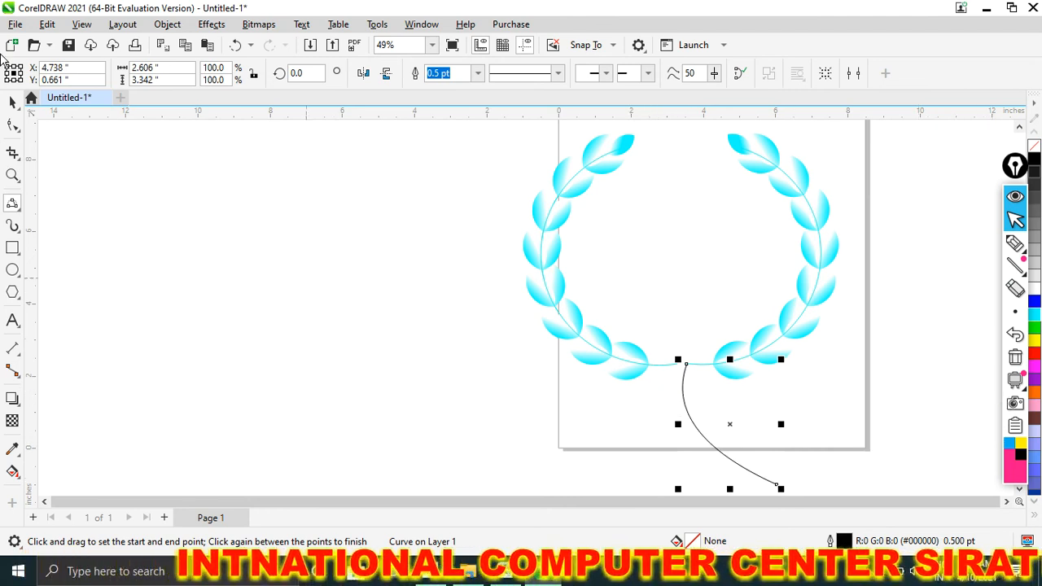
pyautogui.press('space')
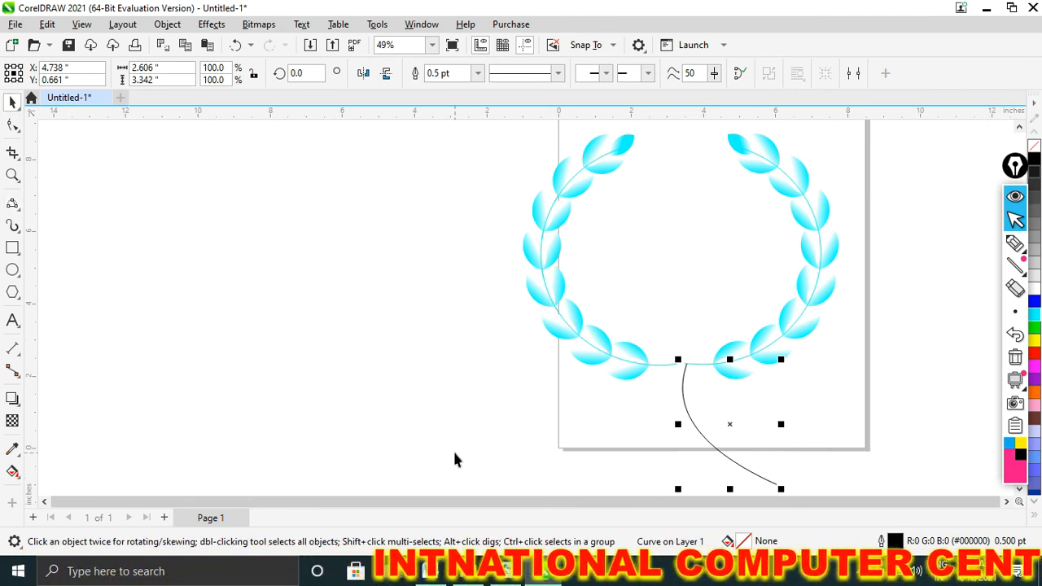
# Step: Duplicate the curve, mirror it horizontally and place it at the left stem's end, at about X 2.04, Y 0.684 inches
pyautogui.hotkey('ctrl', 'd')
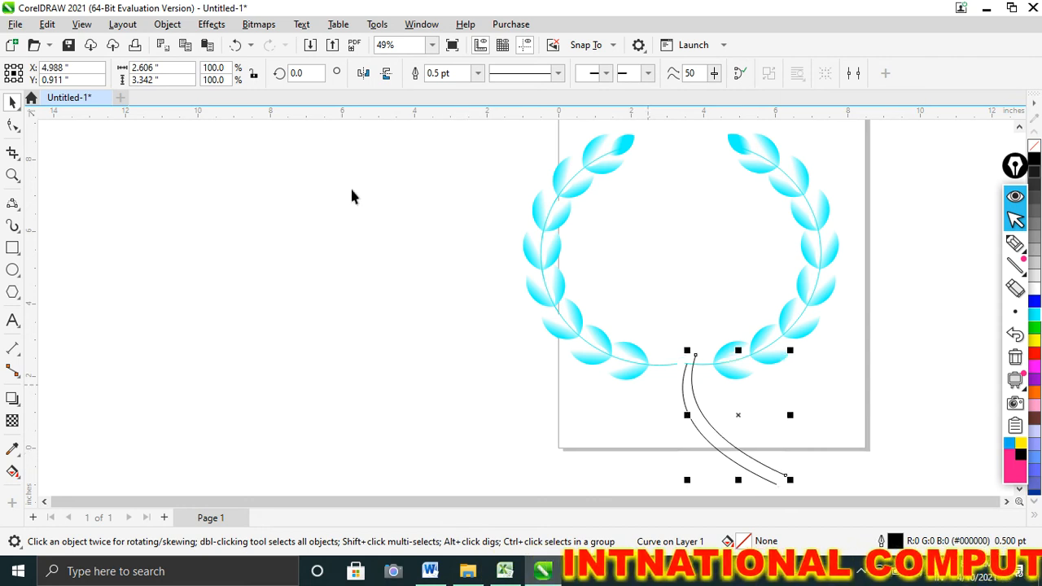
pyautogui.click(363, 74)
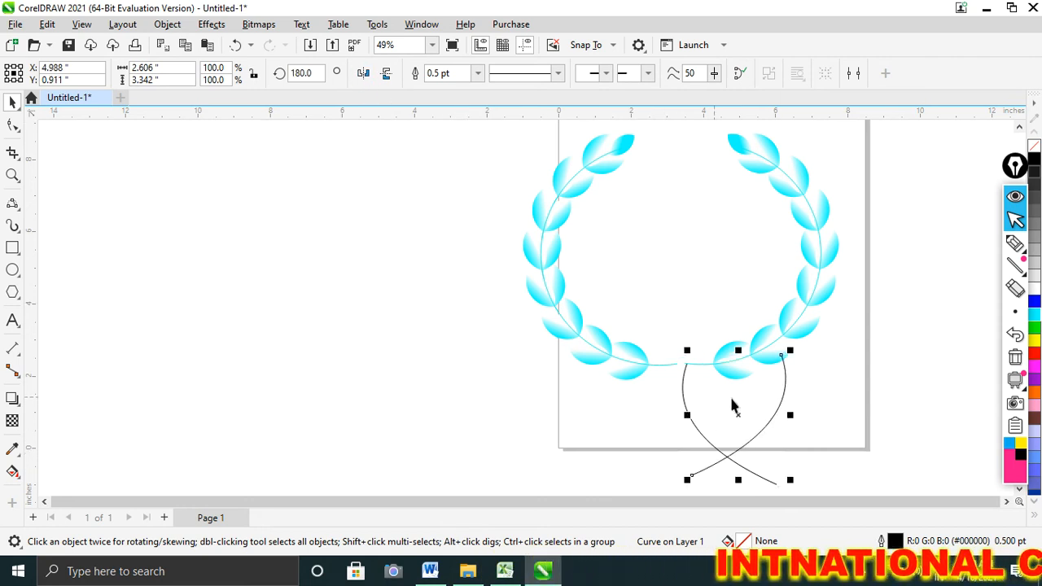
pyautogui.moveTo(786, 383); pyautogui.dragTo(680, 400)
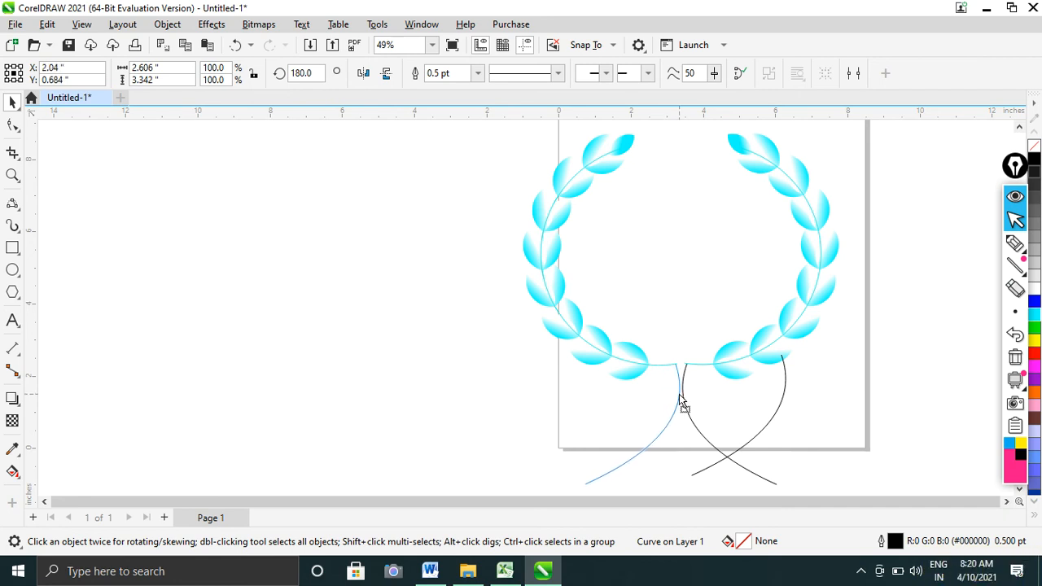
pyautogui.moveTo(680, 401); pyautogui.dragTo(680, 402)
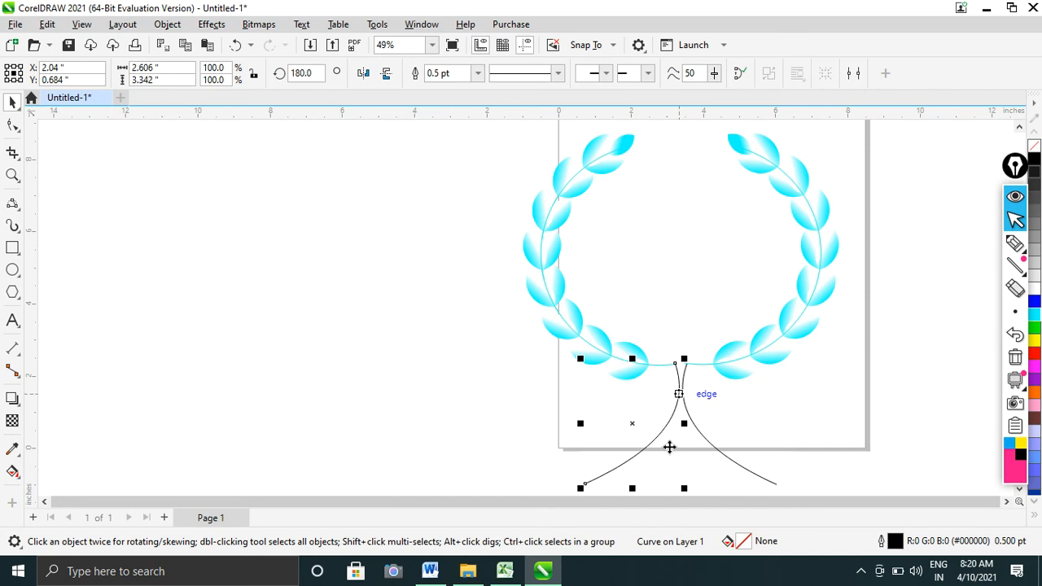
pyautogui.click(782, 449)
# Step: Scale the right tail curve to about 66.6% (1.735 × 2.225 inches) and shrink the left one to match, keeping both at the stem ends
pyautogui.scroll(-1, 783, 444)
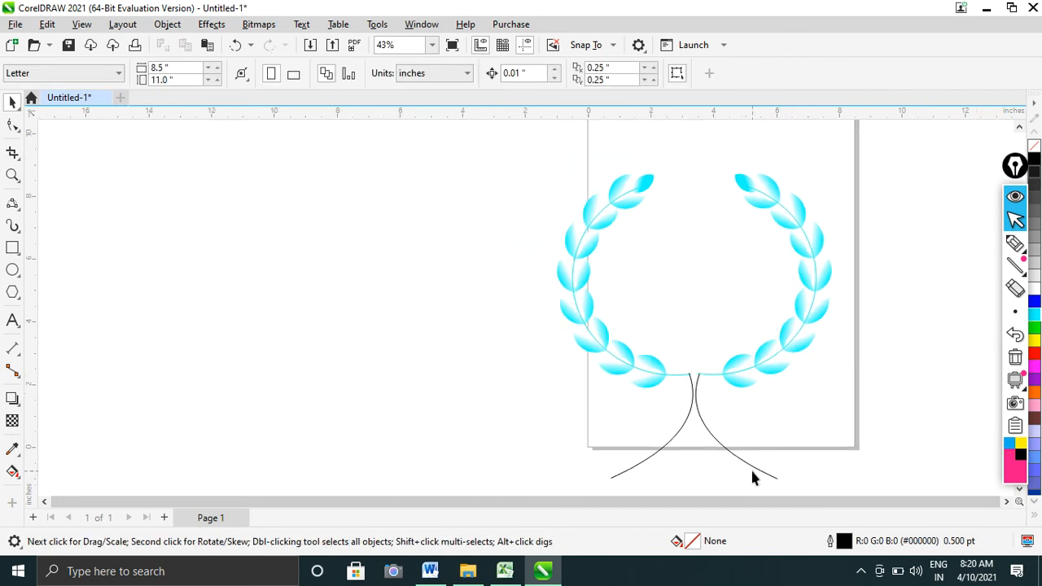
pyautogui.click(776, 480)
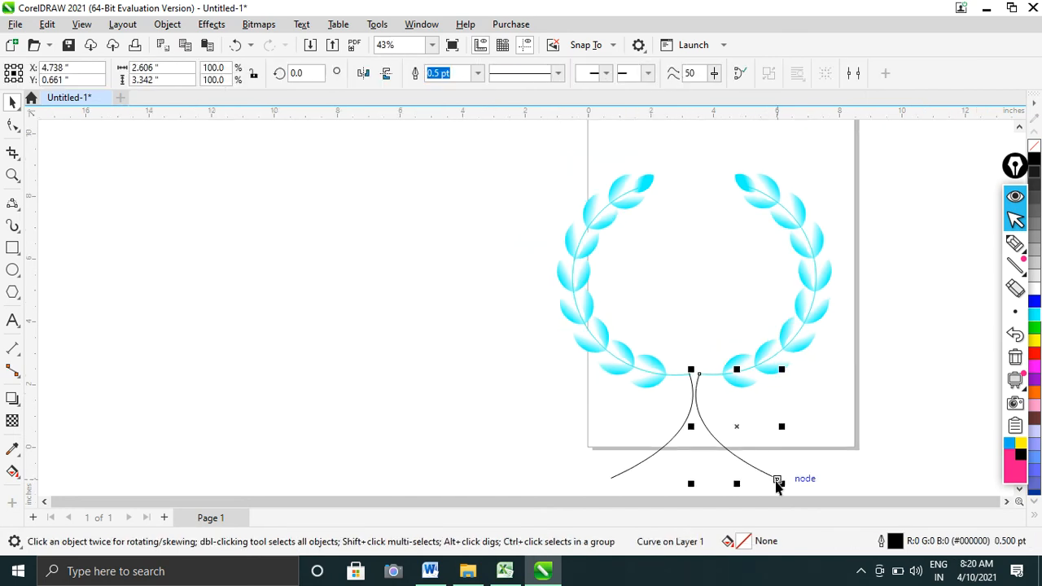
pyautogui.moveTo(780, 484); pyautogui.dragTo(737, 491)
pyautogui.click(636, 459)
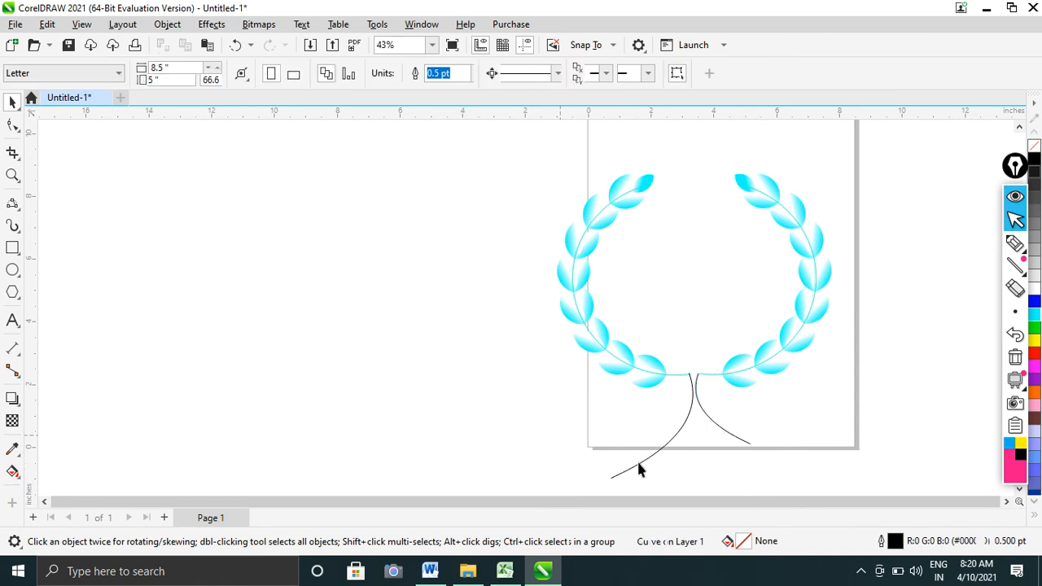
pyautogui.click(637, 470)
pyautogui.moveTo(606, 482); pyautogui.dragTo(629, 461)
pyautogui.click(658, 486)
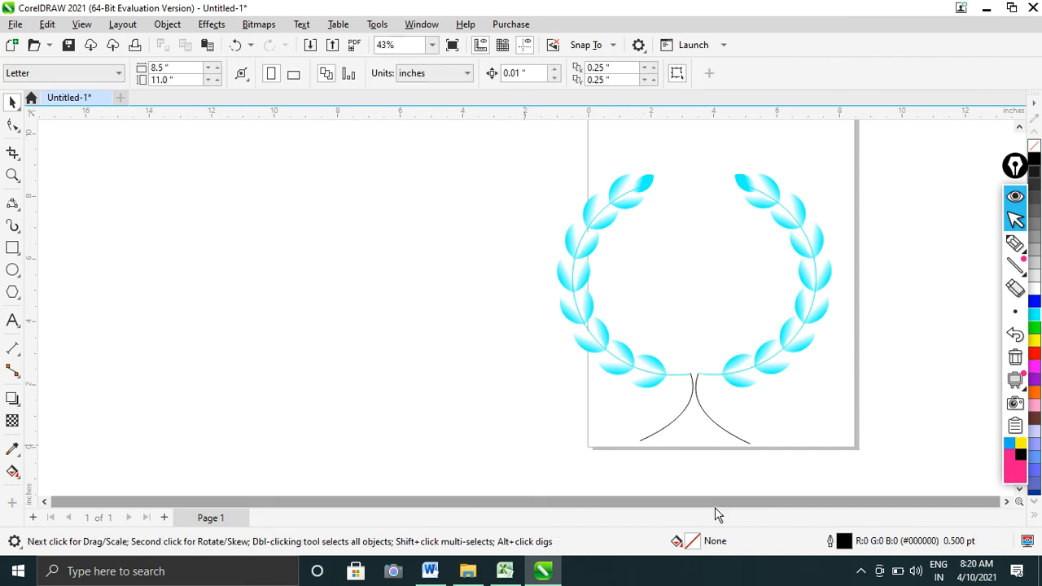
# Step: Set the right tail curve's outline width to 3.0 pt, with Behind fill and Scale with object enabled
pyautogui.click(712, 429)
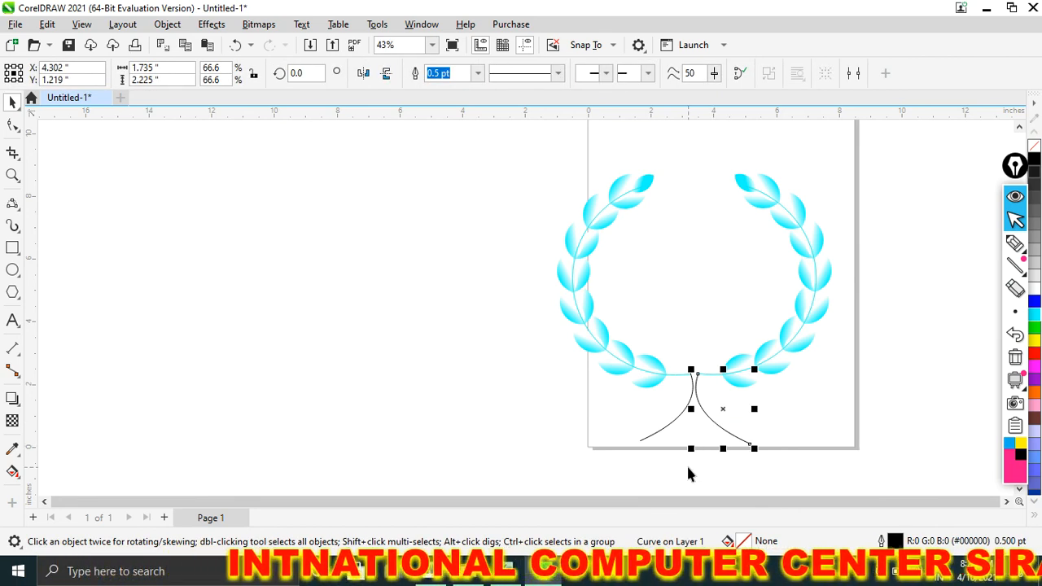
pyautogui.press('F12')
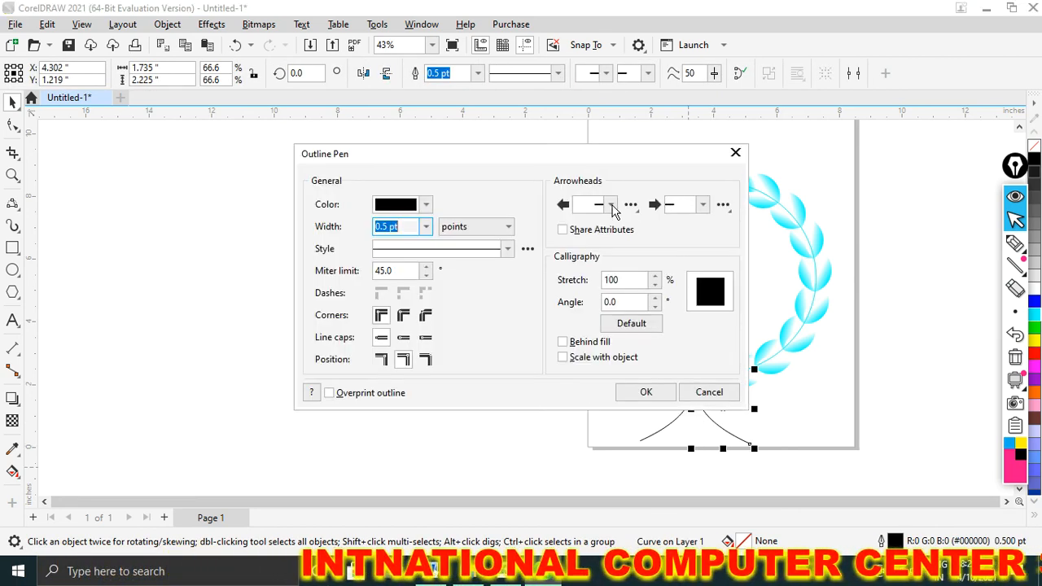
pyautogui.click(427, 206)
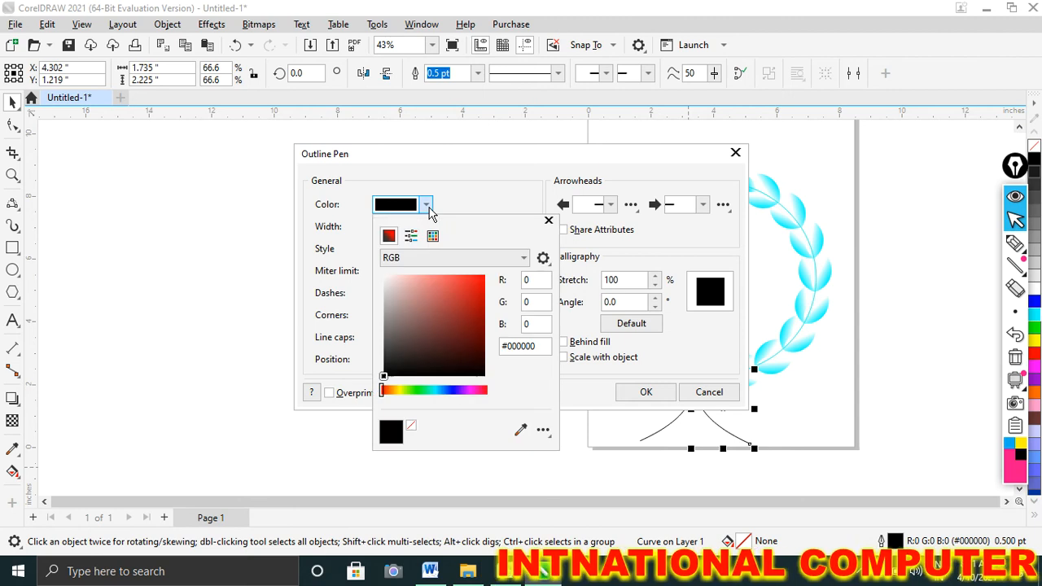
pyautogui.click(433, 393)
pyautogui.click(657, 404)
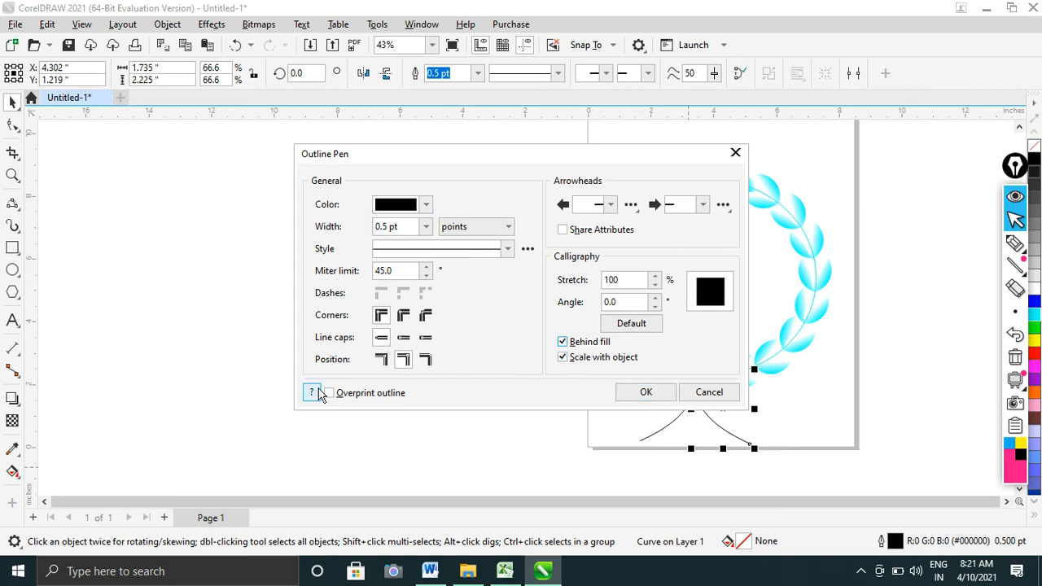
pyautogui.click(425, 226)
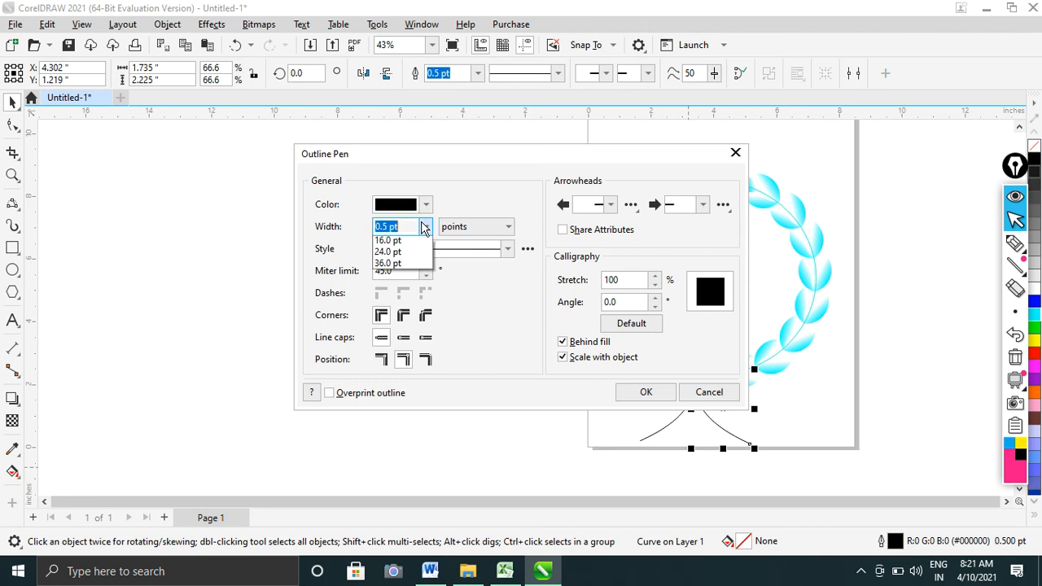
pyautogui.click(411, 323)
pyautogui.click(656, 398)
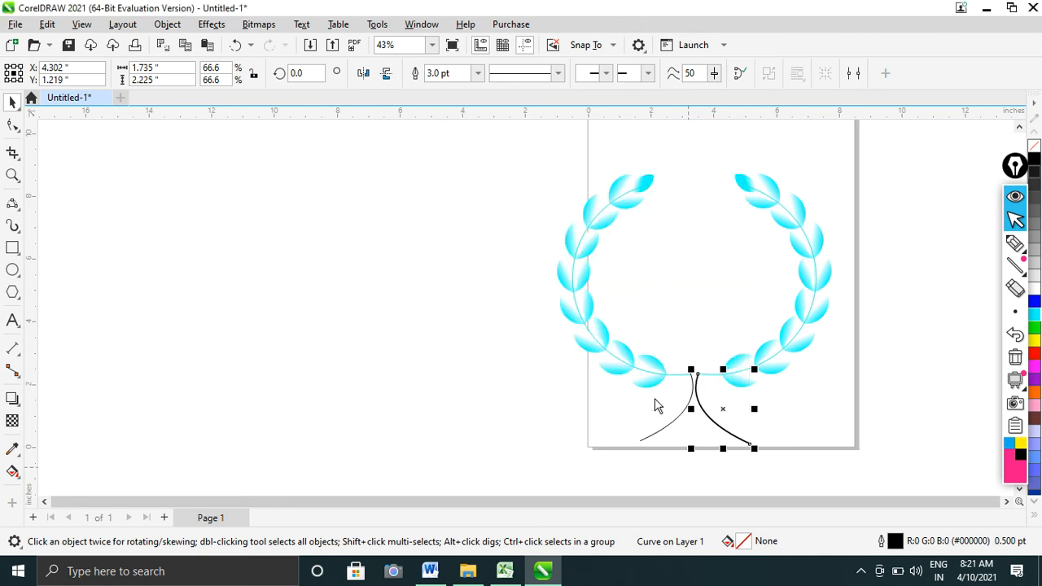
# Step: Set the right tail curve's outline color to cyan (#18F2EE), keeping the 3.0 pt width
pyautogui.click(730, 432)
pyautogui.click(746, 434)
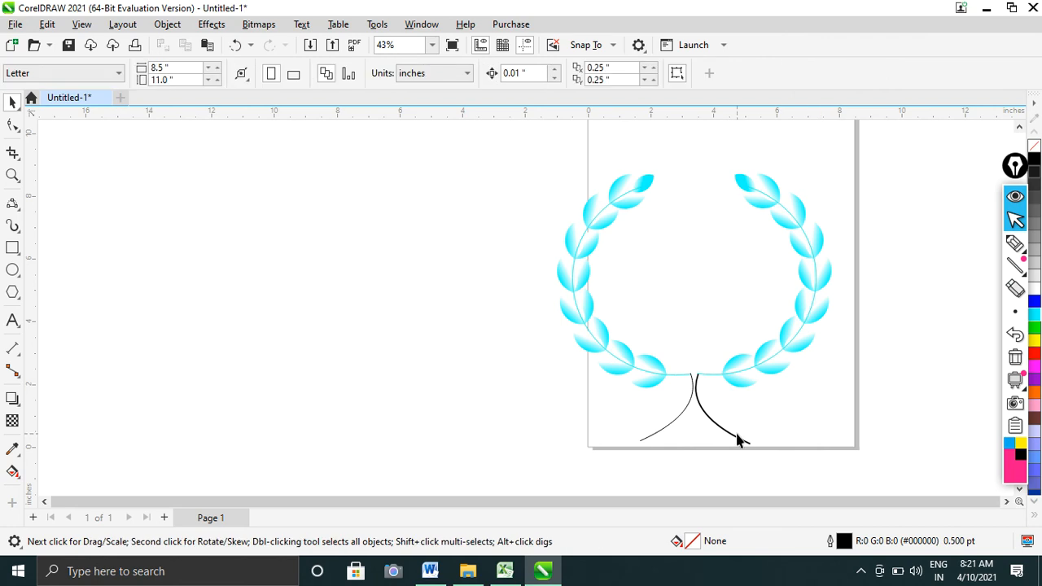
pyautogui.click(741, 444)
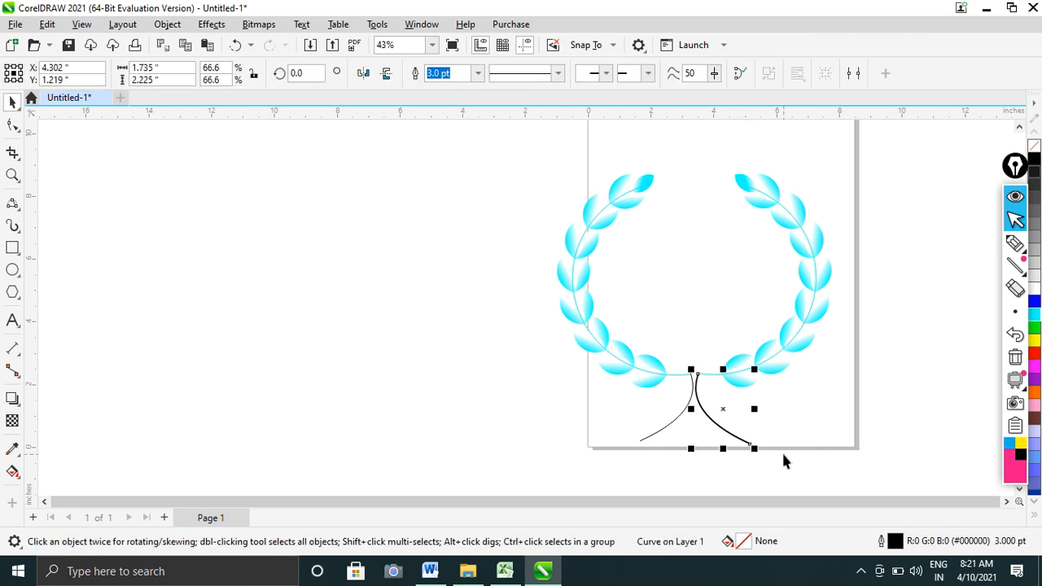
pyautogui.press('F12')
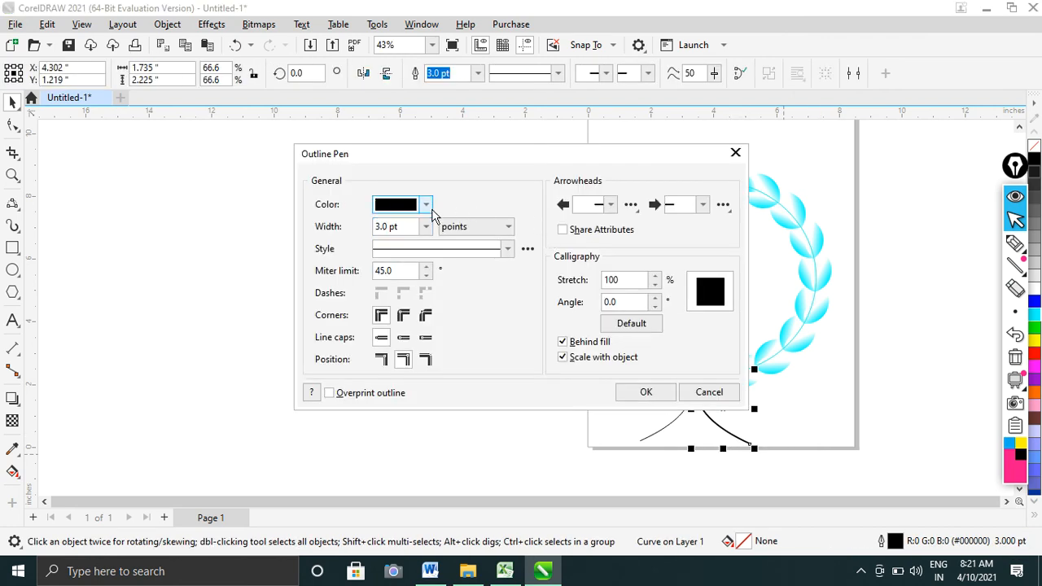
pyautogui.click(425, 207)
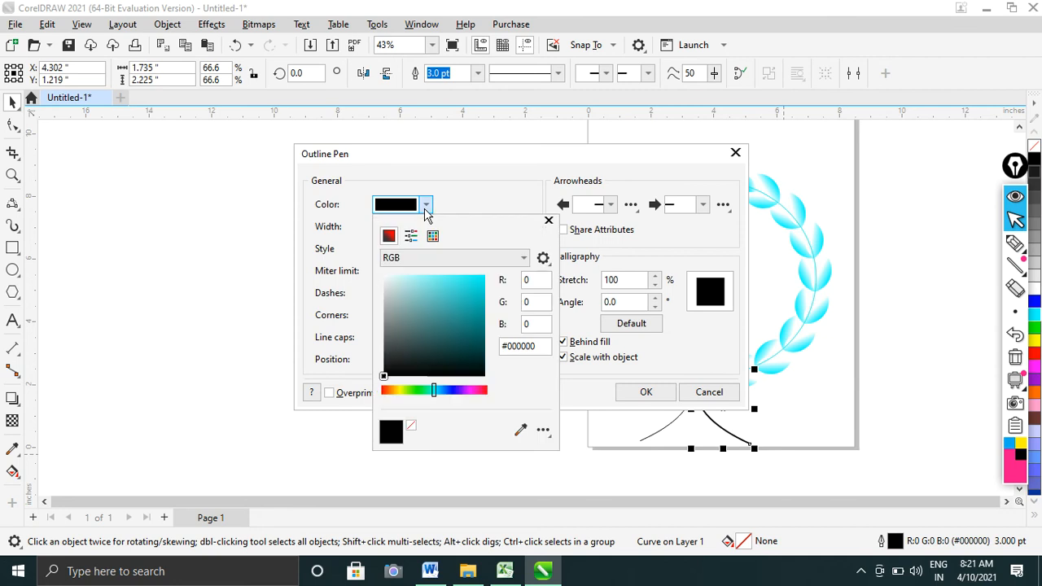
pyautogui.click(475, 281)
pyautogui.click(644, 392)
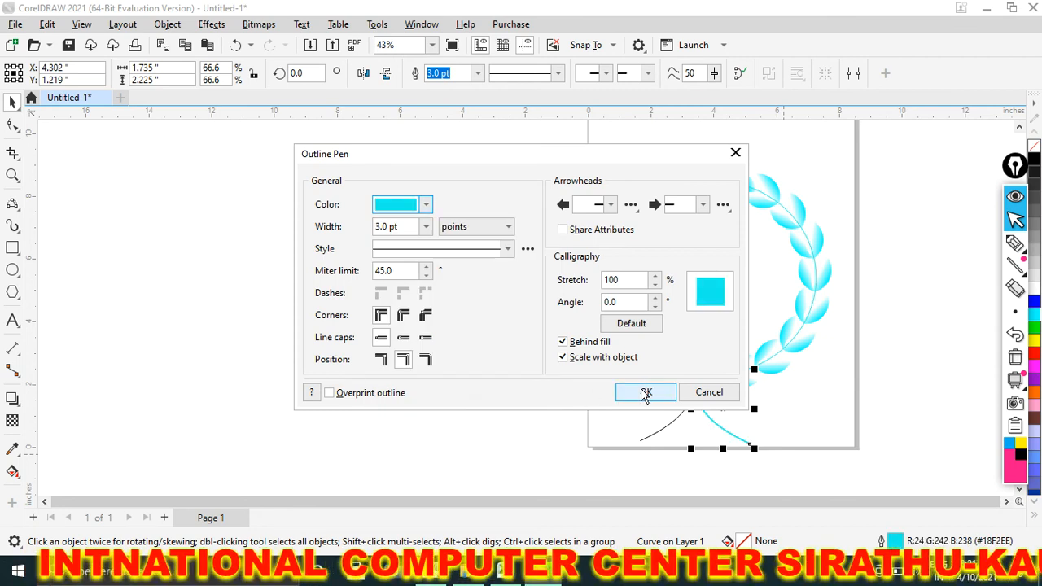
pyautogui.click(643, 393)
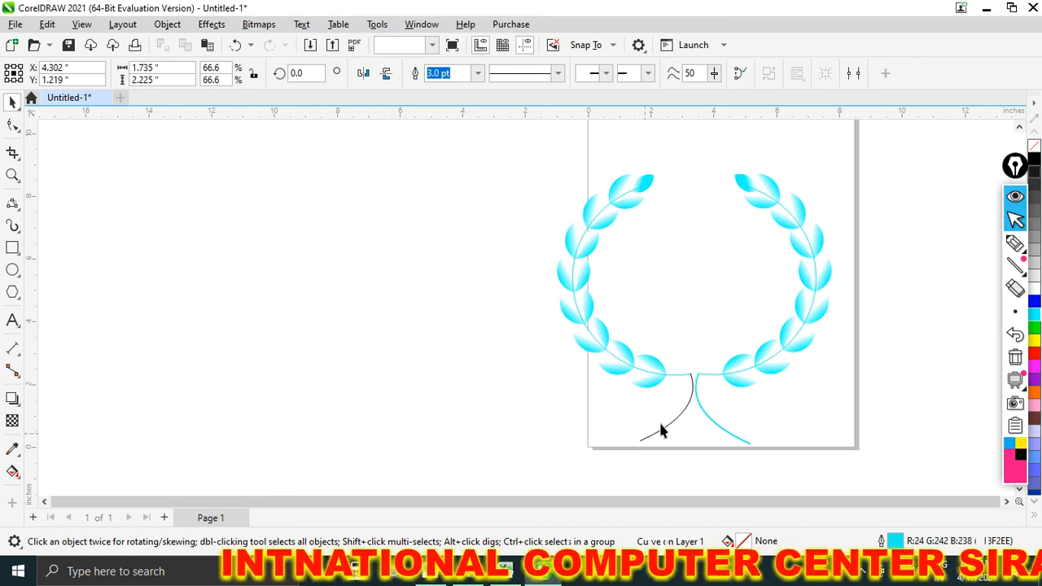
# Step: Delete the thin black tail curve at the left stem's end
pyautogui.click(666, 420)
pyautogui.click(667, 424)
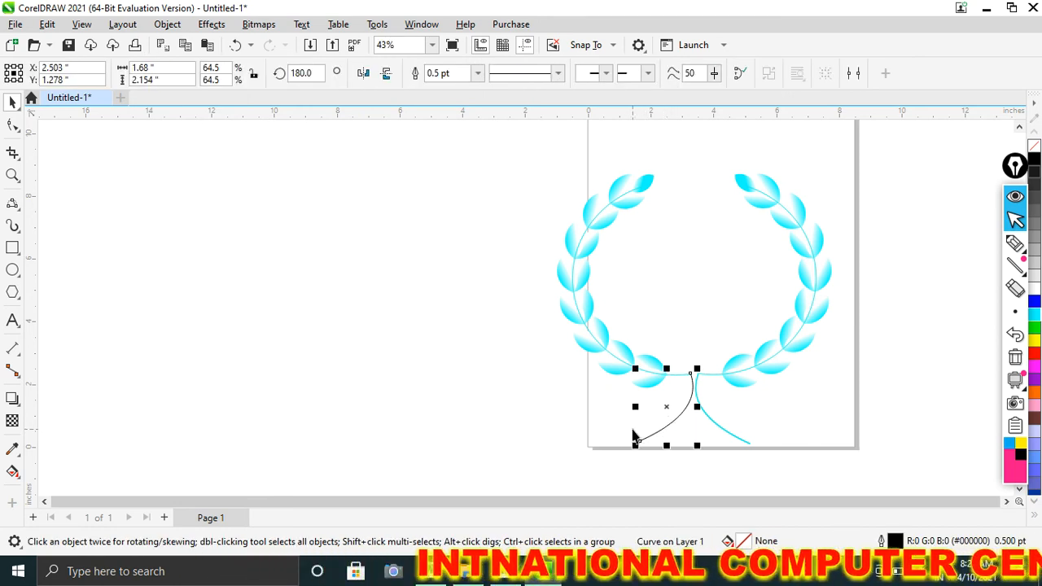
pyautogui.press('Delete')
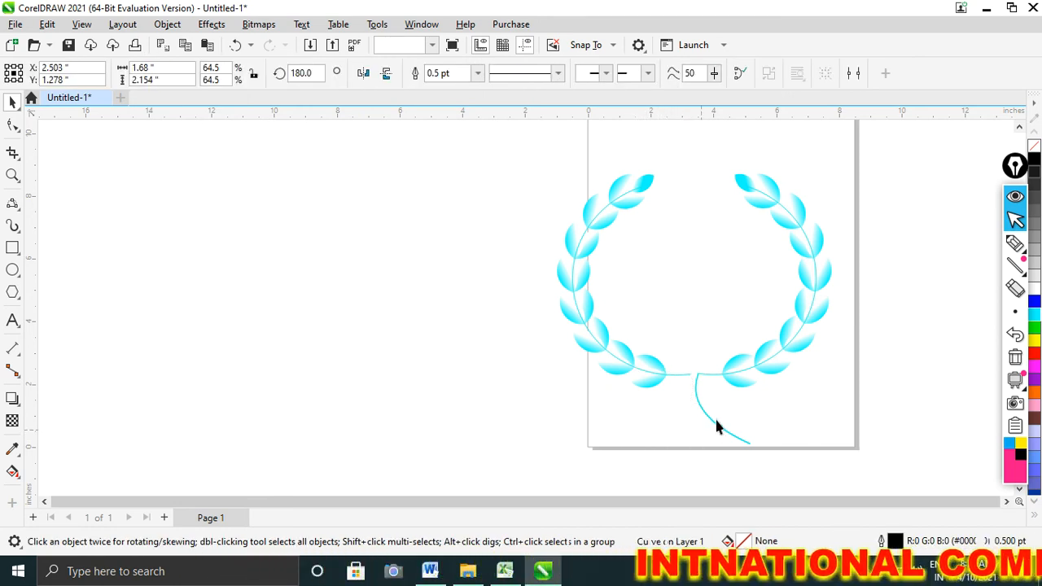
# Step: Duplicate the cyan right tail, mirror it horizontally and place it at the left stem's end, at about X 2.45, Y 1.22 inches
pyautogui.click(717, 430)
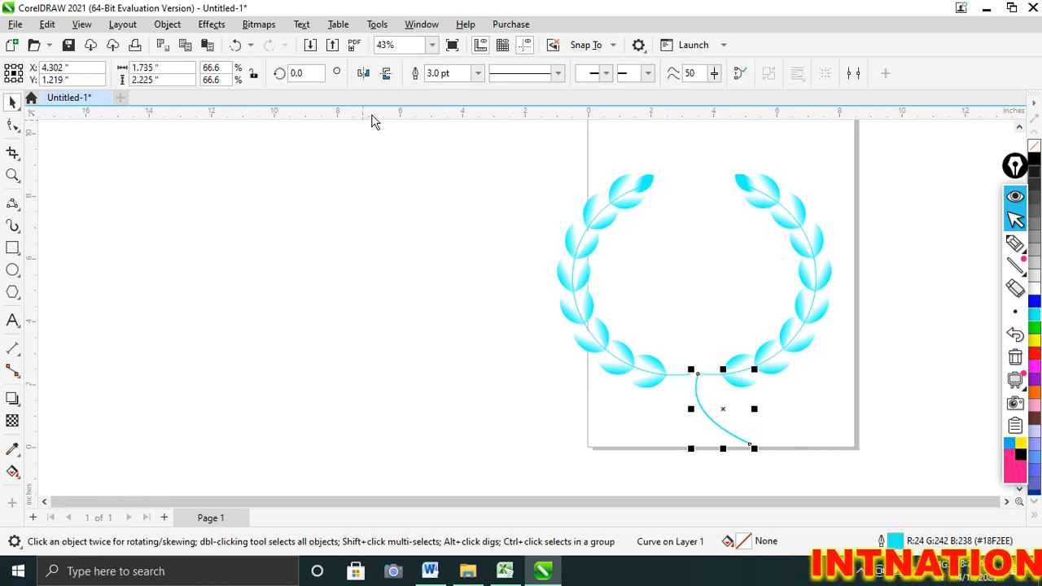
pyautogui.hotkey('ctrl', 'd')
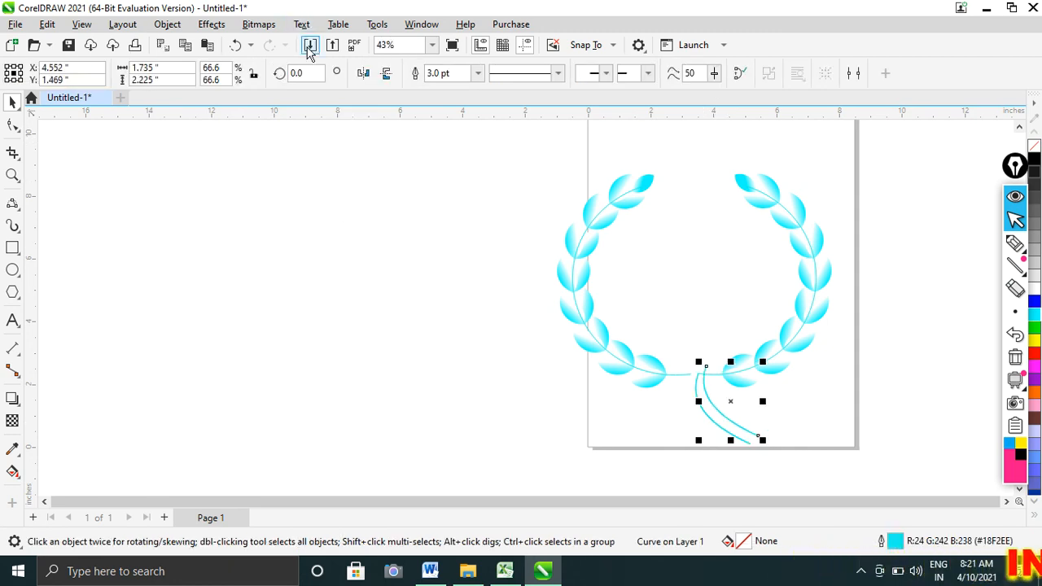
pyautogui.click(363, 73)
pyautogui.moveTo(750, 402); pyautogui.dragTo(678, 415)
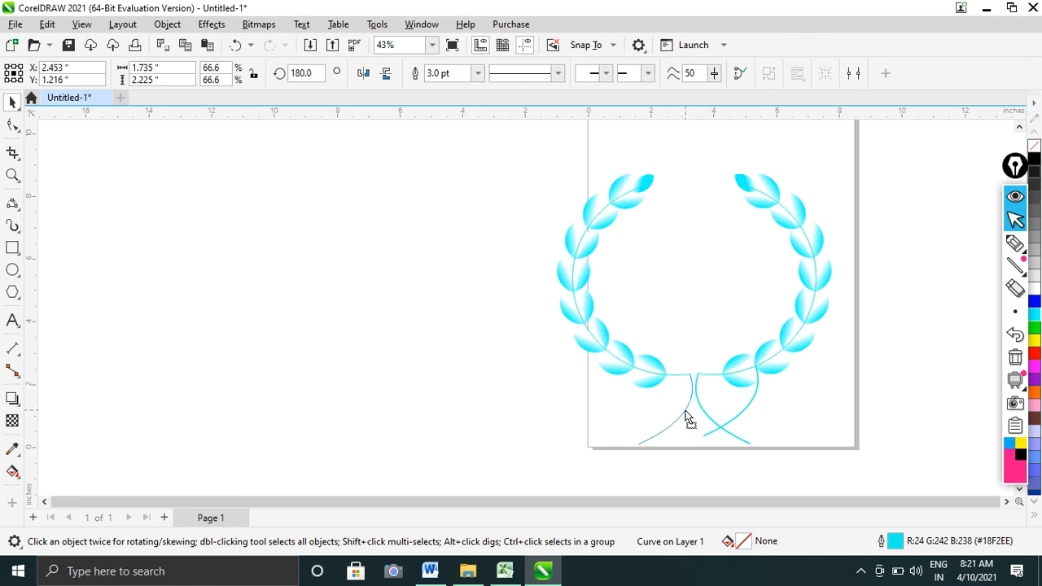
pyautogui.moveTo(686, 417); pyautogui.dragTo(687, 417)
pyautogui.click(861, 427)
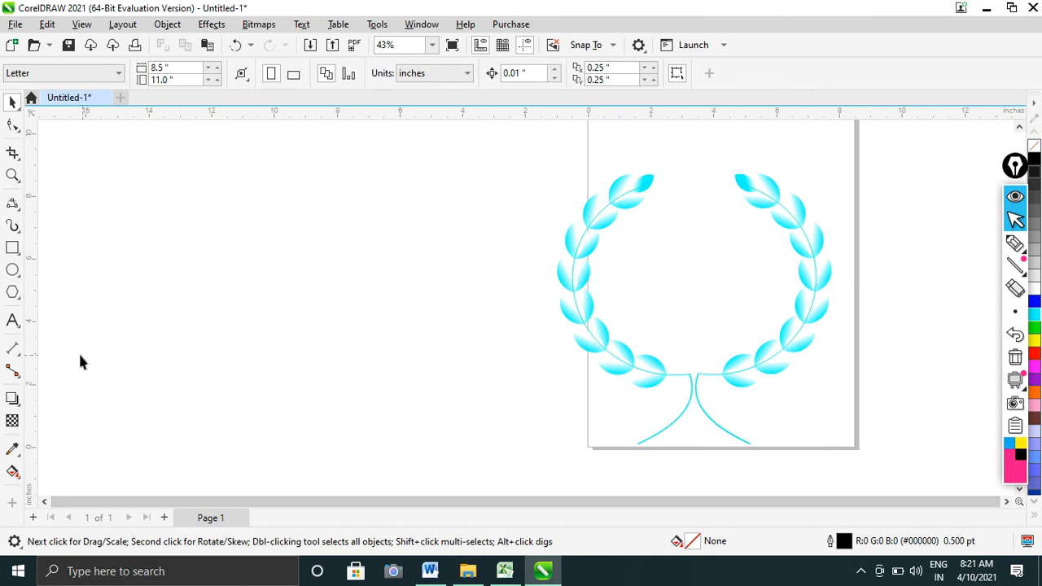
# Step: Add the text ICC in Arial inside the wreath and enlarge it to about 4.35 × 2.03 inches
pyautogui.click(635, 272)
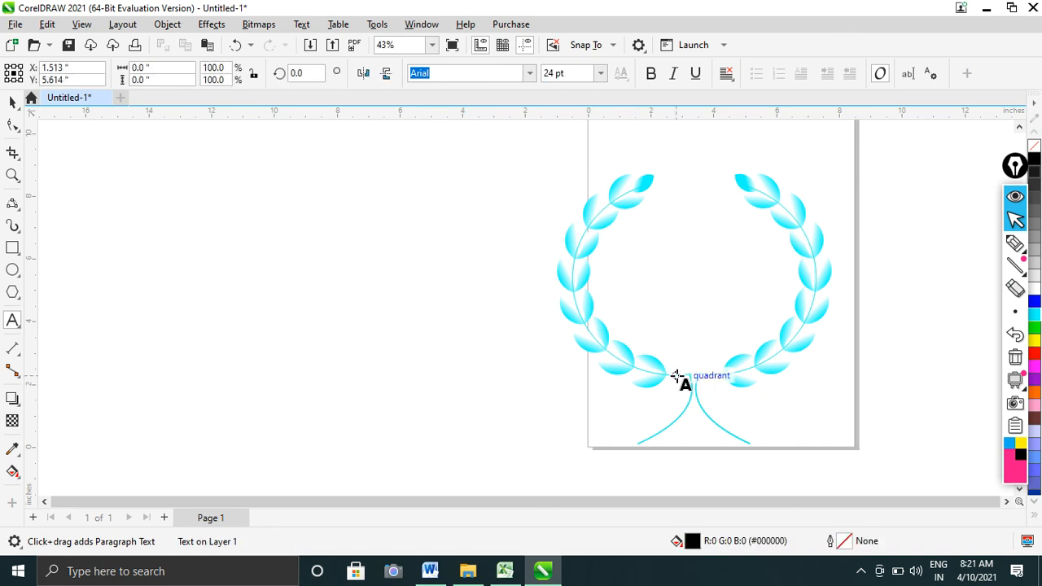
pyautogui.hotkey('ctrl', 'space')
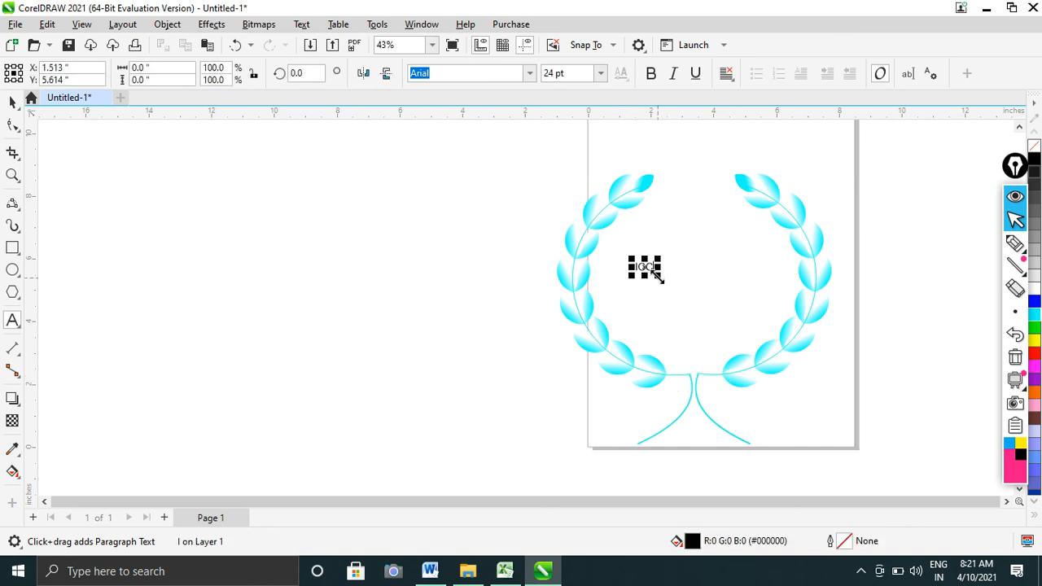
pyautogui.moveTo(658, 277); pyautogui.dragTo(773, 361)
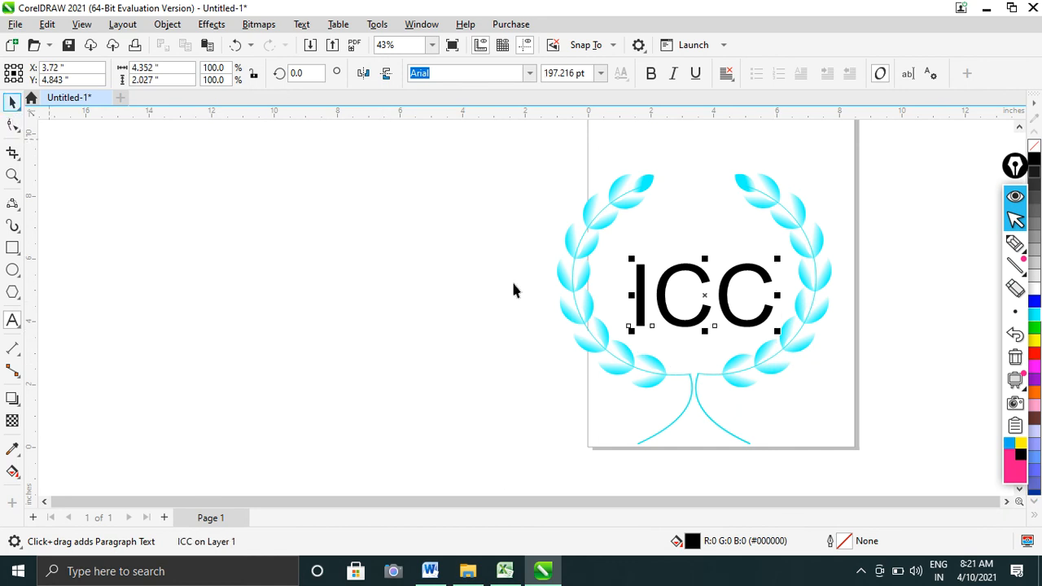
pyautogui.press('space')
# Step: Center the ICC text in the wreath at about X 3.50, Y 5.33 inches, and make it bold with a red fill
pyautogui.moveTo(675, 268); pyautogui.dragTo(669, 254)
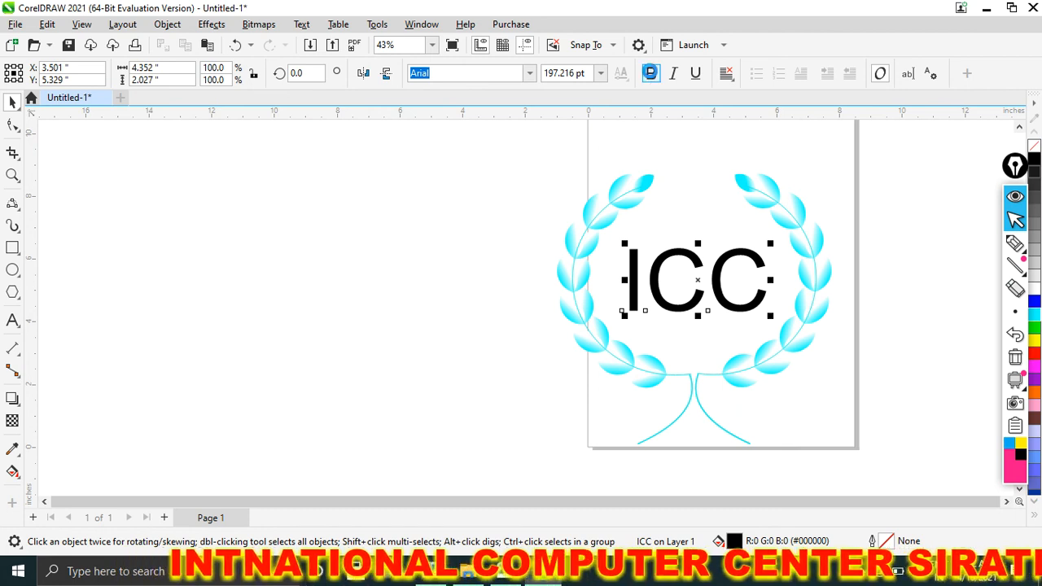
pyautogui.click(651, 74)
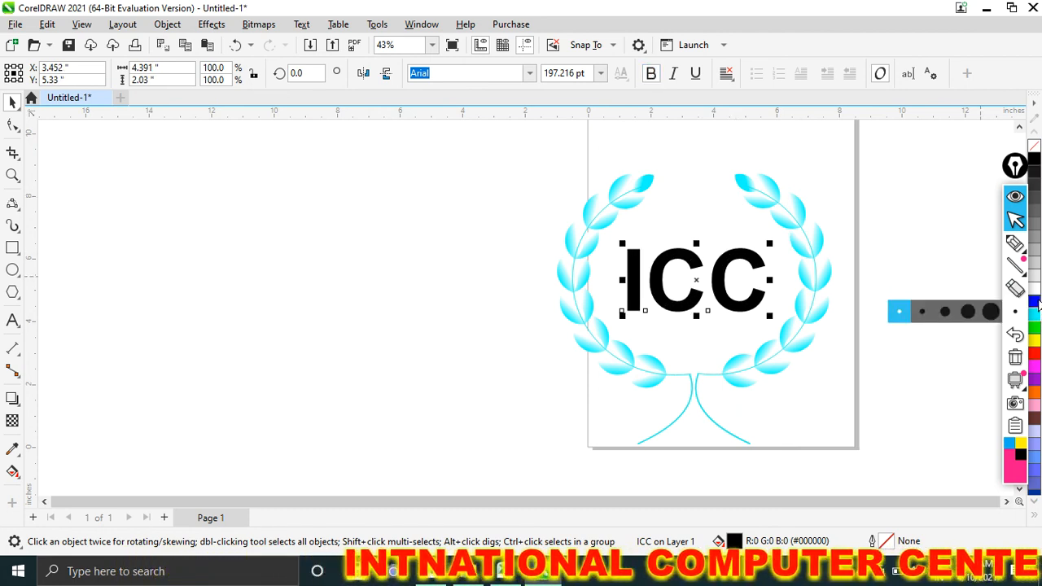
pyautogui.click(1034, 353)
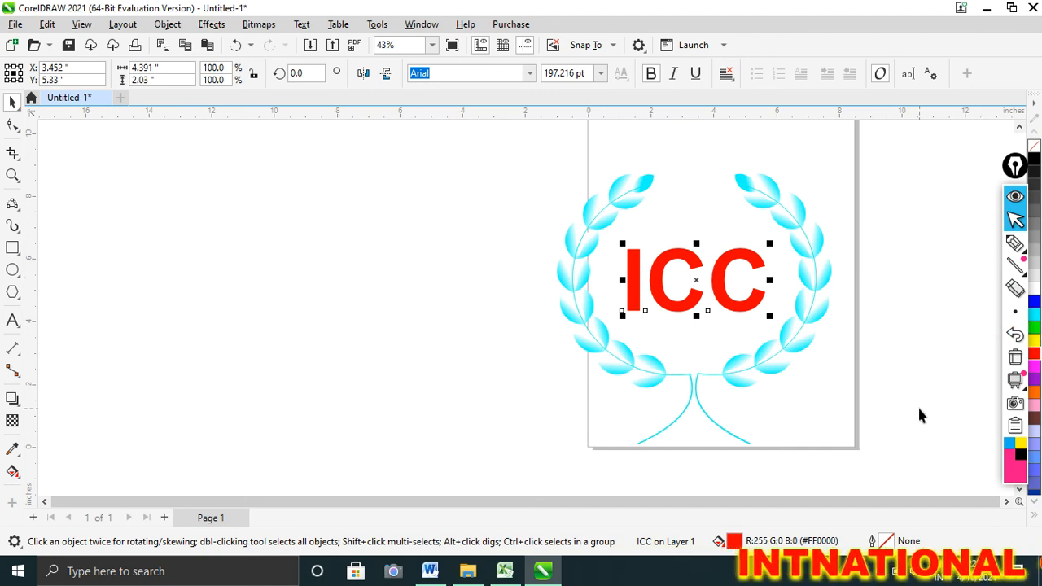
# Step: Duplicate the red ICC text and fill the copy with cyan (#00FFFF)
pyautogui.hotkey('ctrl', 'd')
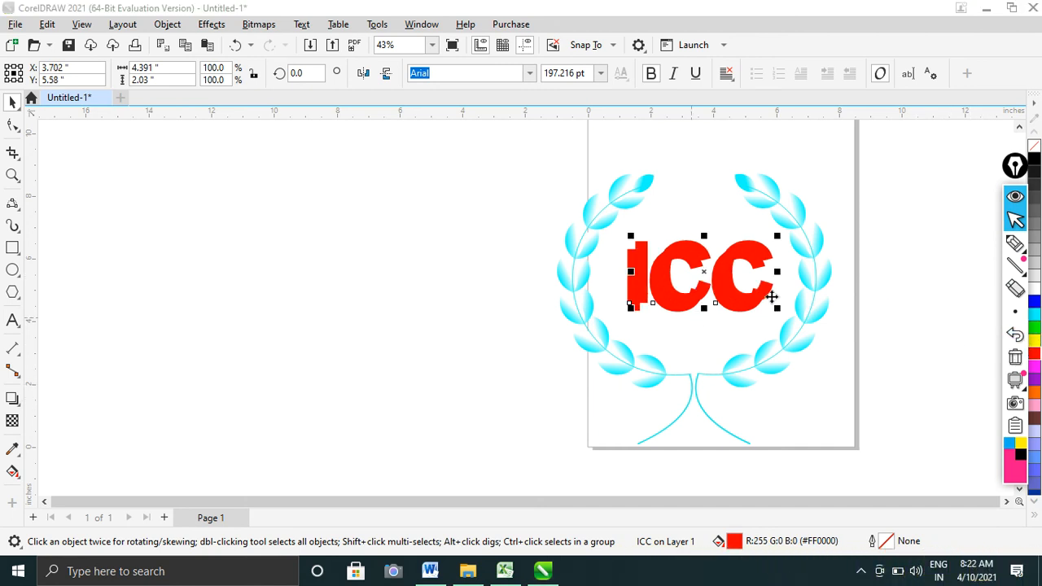
pyautogui.click(777, 279)
pyautogui.click(738, 257)
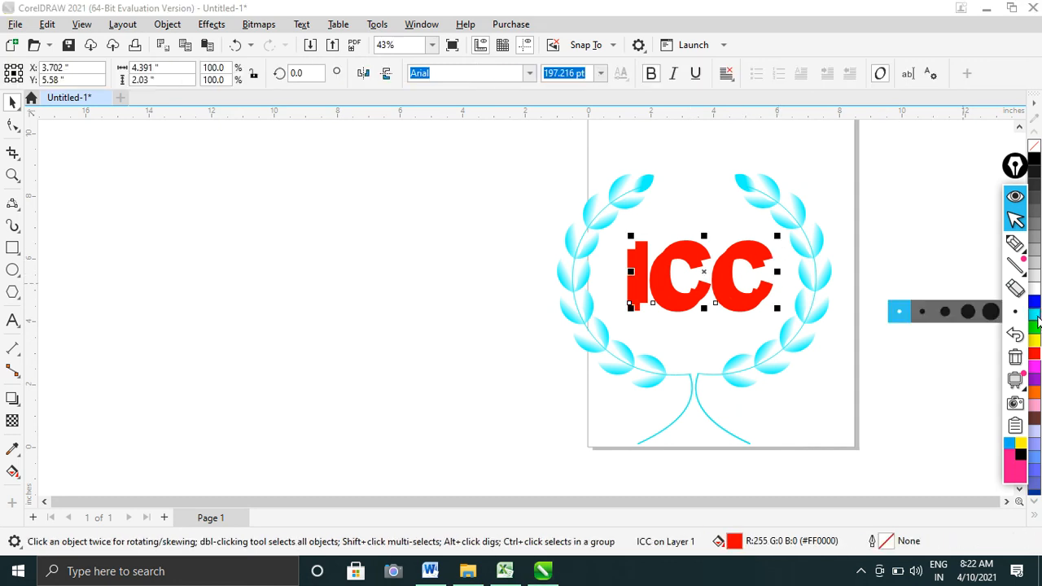
pyautogui.moveTo(1017, 169); pyautogui.dragTo(987, 173)
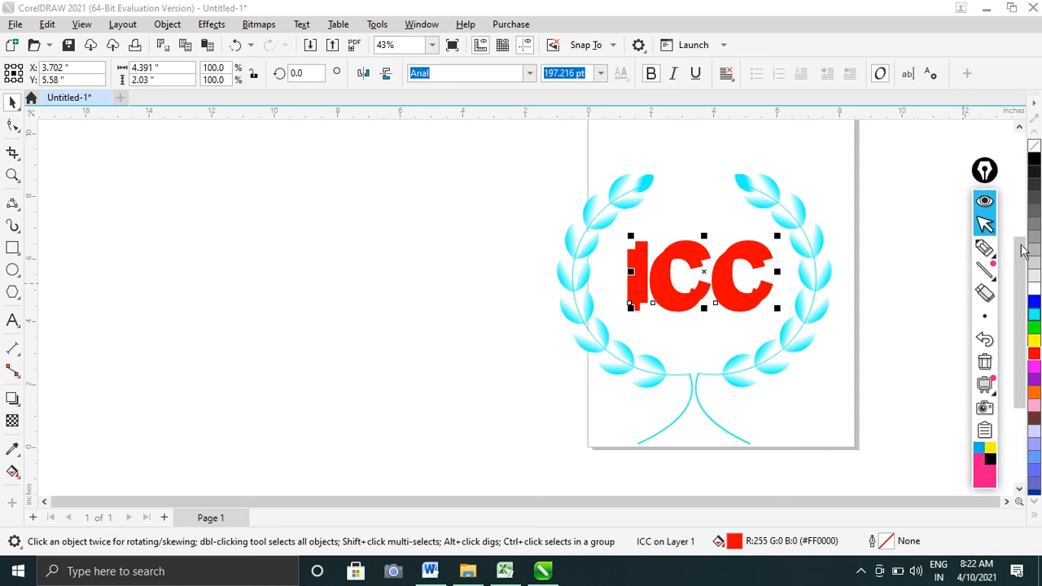
pyautogui.click(1032, 316)
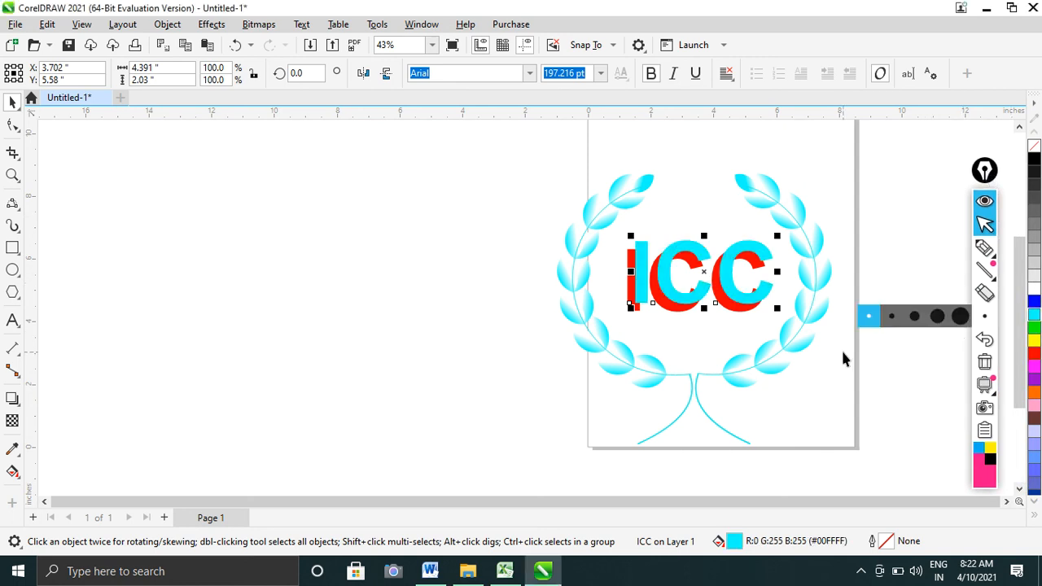
# Step: Nudge the cyan ICC copy down and left to about X 3.6, Y 5.44 inches, slightly offset from the red text
pyautogui.press('Down')
pyautogui.press('Down')
pyautogui.press('Down')
pyautogui.press('Down')
pyautogui.press('Down')
pyautogui.press('Down')
pyautogui.press('Down')
pyautogui.press('Down')
pyautogui.press('Down')
pyautogui.press('Down')
pyautogui.press('Down')
pyautogui.press('Down')
pyautogui.press('Down')
pyautogui.press('Down')
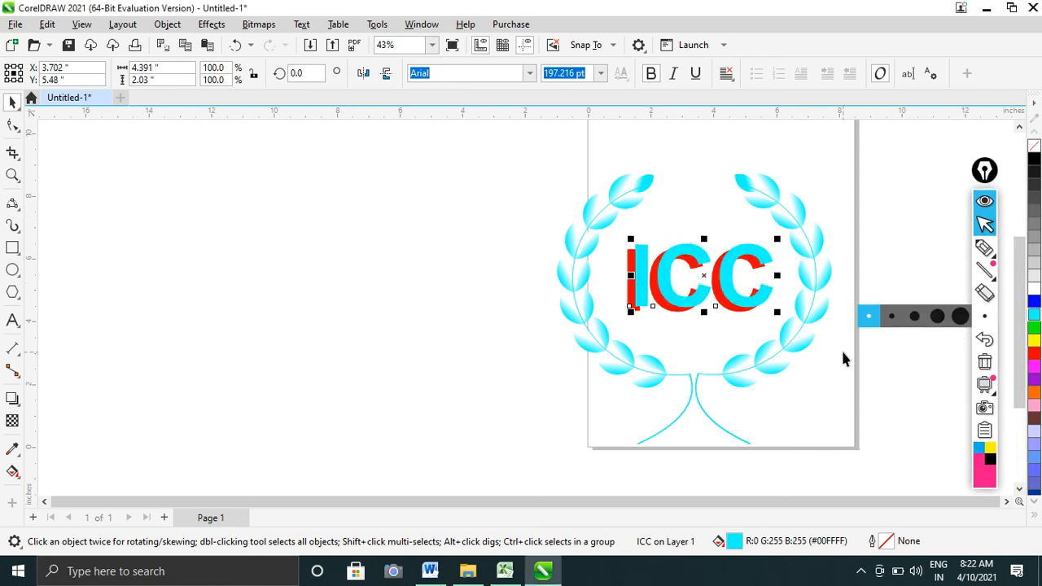
pyautogui.press('Left')
pyautogui.press('Left')
pyautogui.press('Left')
pyautogui.press('Left')
pyautogui.press('Left')
pyautogui.press('Left')
pyautogui.press('Left')
pyautogui.press('Left')
pyautogui.press('Left')
pyautogui.press('Left')
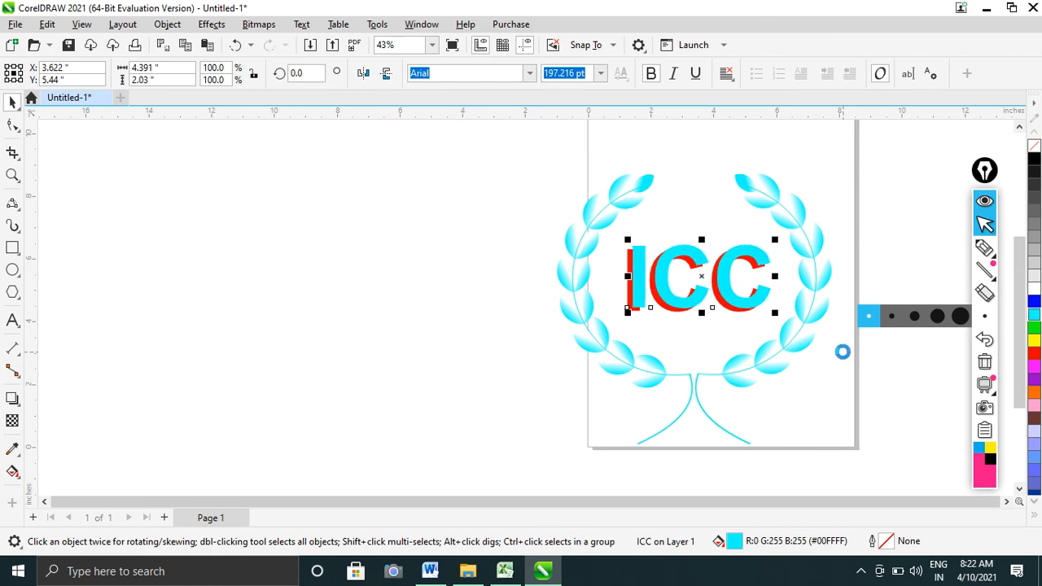
pyautogui.press('Up')
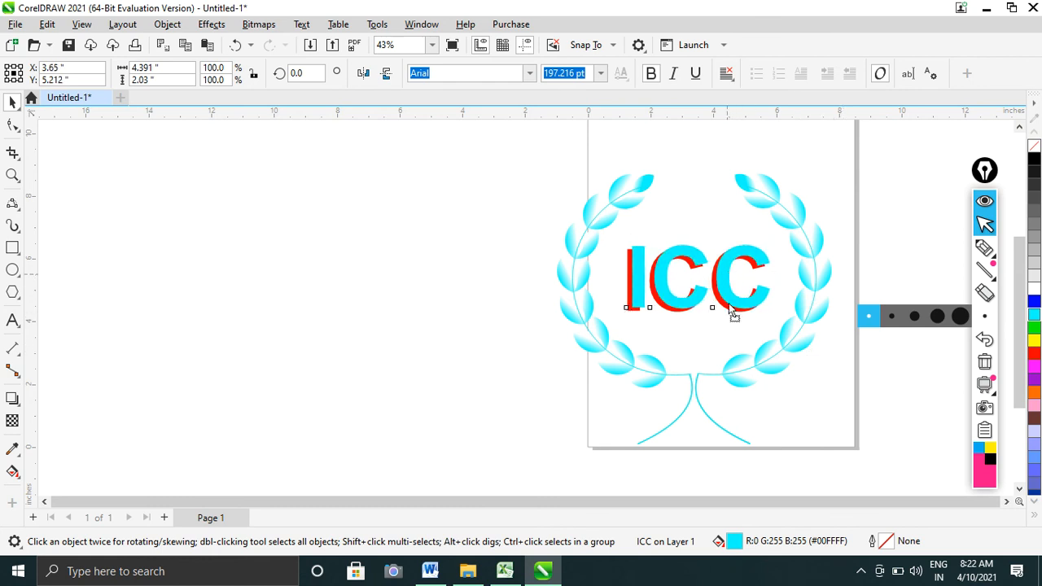
# Step: Move the cyan ICC copy down out of the way and fill the red ICC text behind it with light blue (#61DAFF)
pyautogui.moveTo(729, 304); pyautogui.dragTo(730, 304)
pyautogui.click(736, 256)
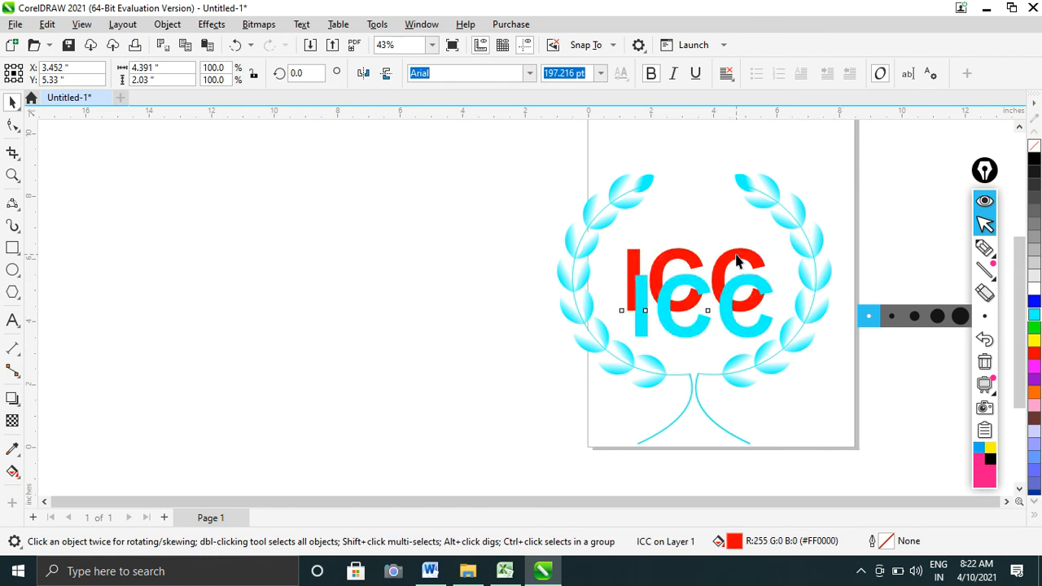
pyautogui.click(1032, 316)
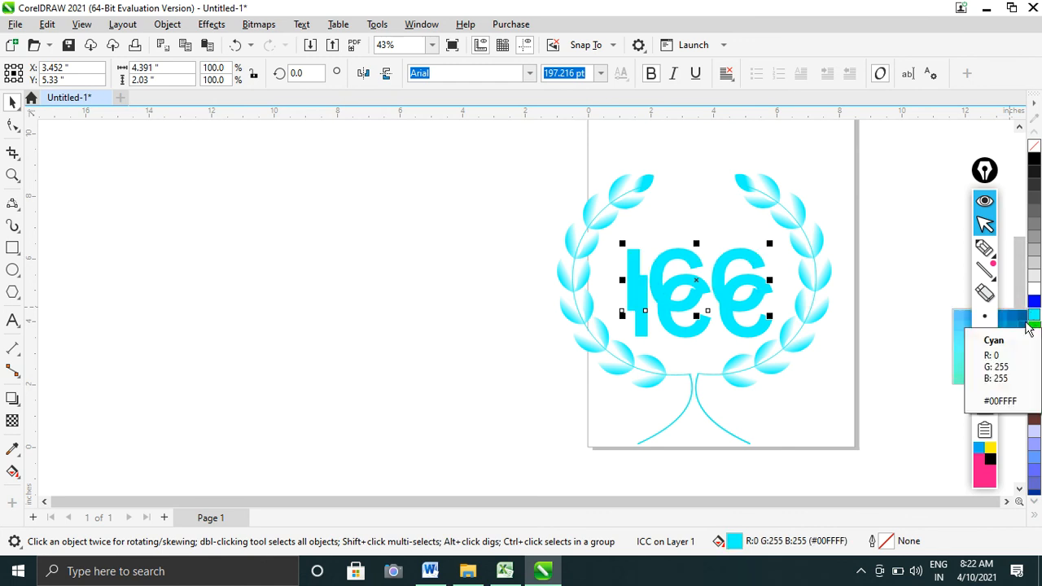
pyautogui.click(957, 324)
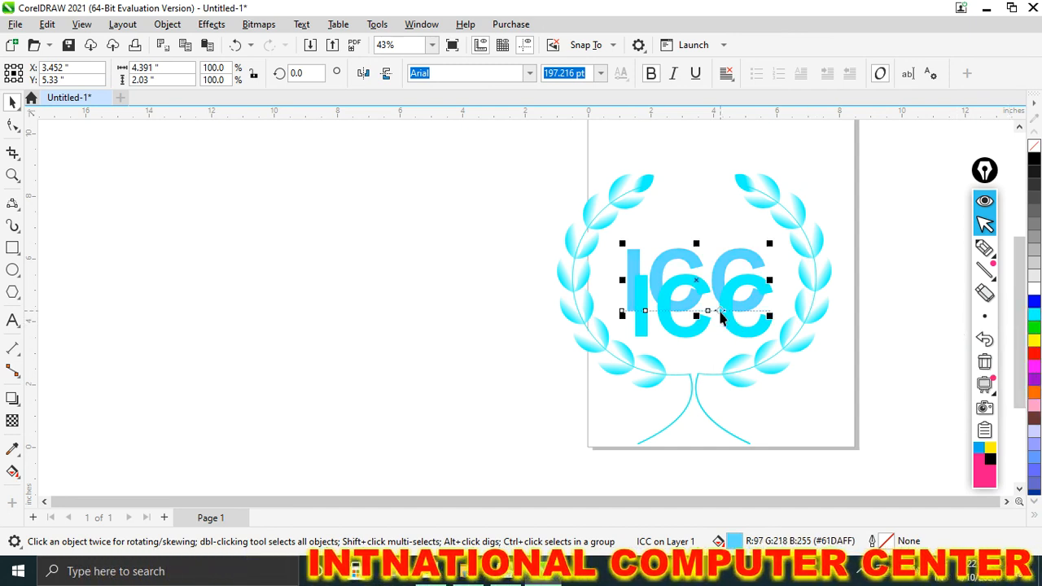
# Step: Move the cyan ICC copy back over the light-blue text, slightly offset, at about X 3.60, Y 5.21 inches
pyautogui.click(726, 324)
pyautogui.moveTo(726, 324); pyautogui.dragTo(723, 302)
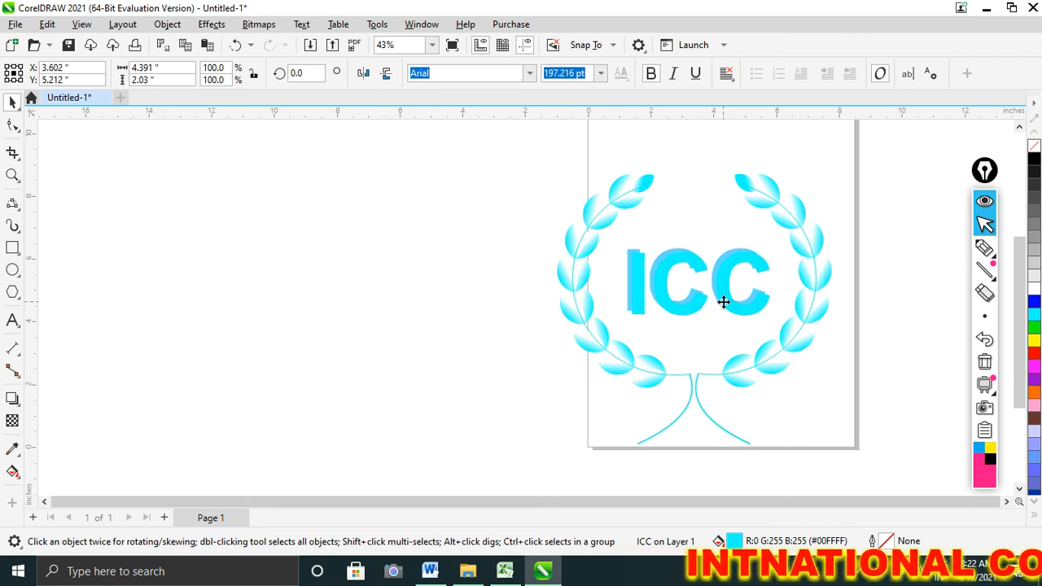
pyautogui.click(508, 307)
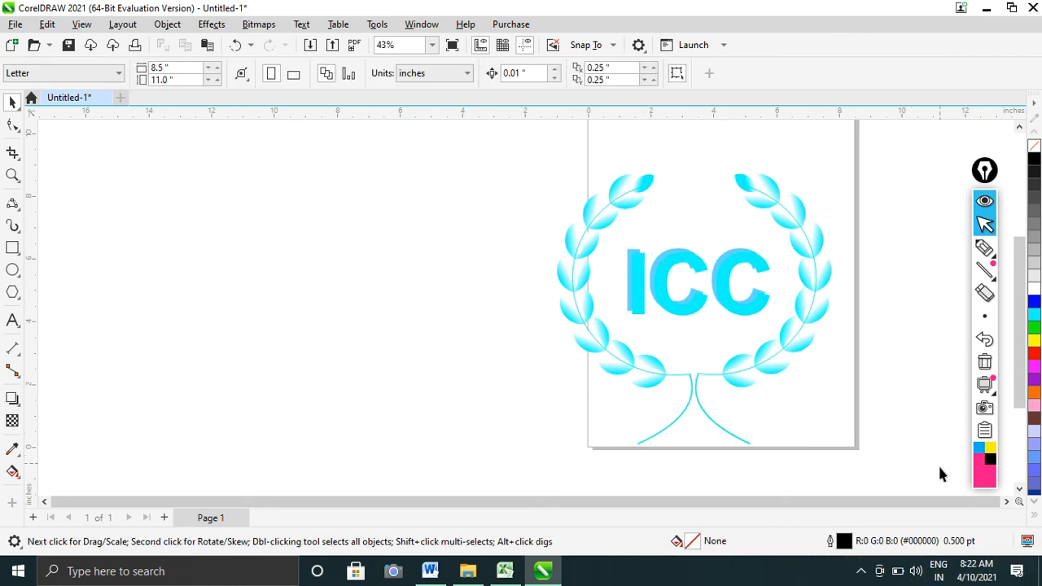
# Step: Duplicate the cyan ICC text, place the copy below it, and move the original back over the light-blue text
pyautogui.scroll(-1, 888, 423)
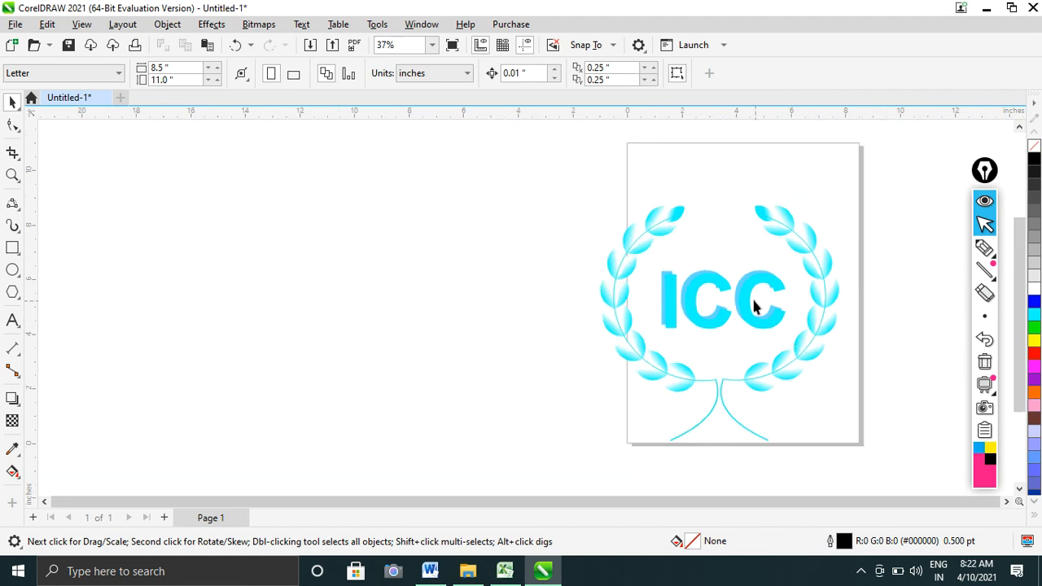
pyautogui.moveTo(748, 305); pyautogui.dragTo(750, 317)
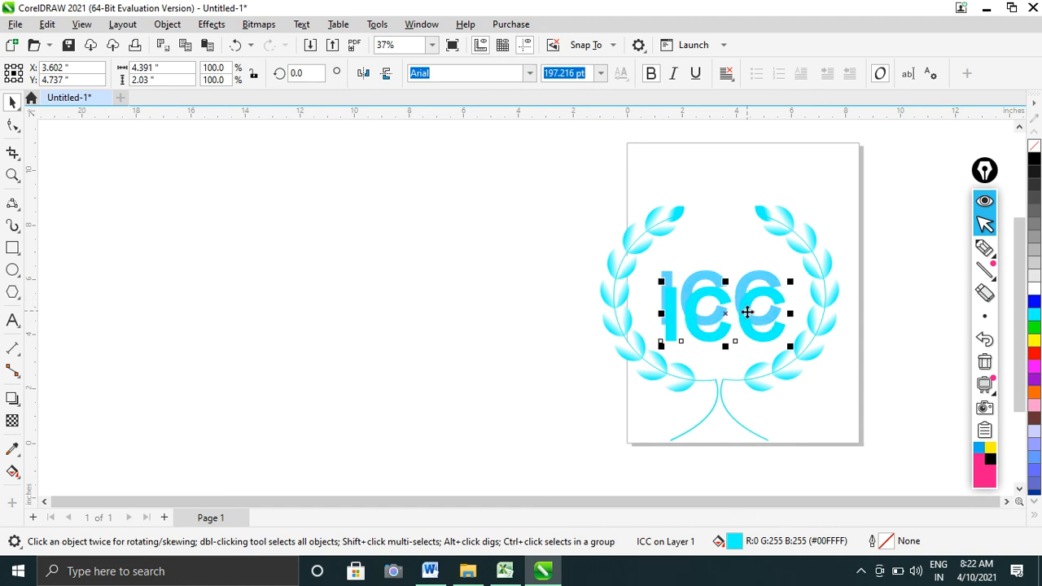
pyautogui.hotkey('ctrl', 'd')
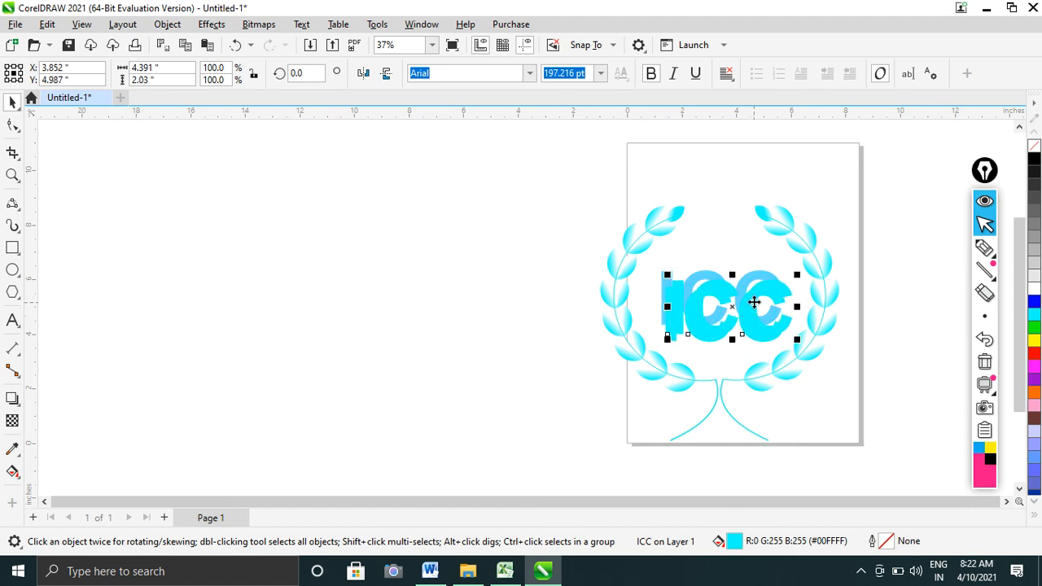
pyautogui.moveTo(754, 302); pyautogui.dragTo(756, 336)
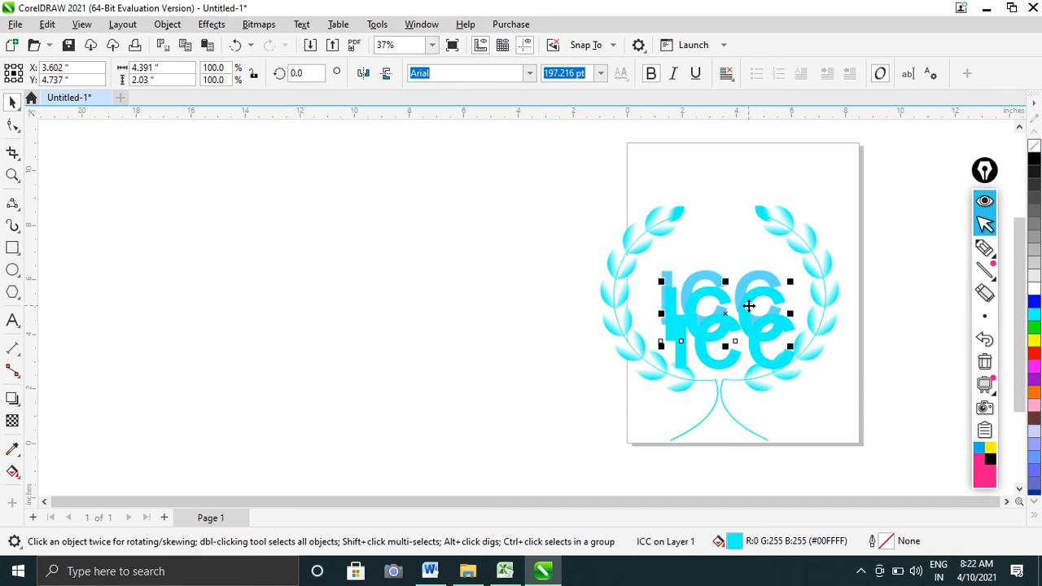
pyautogui.click(748, 298)
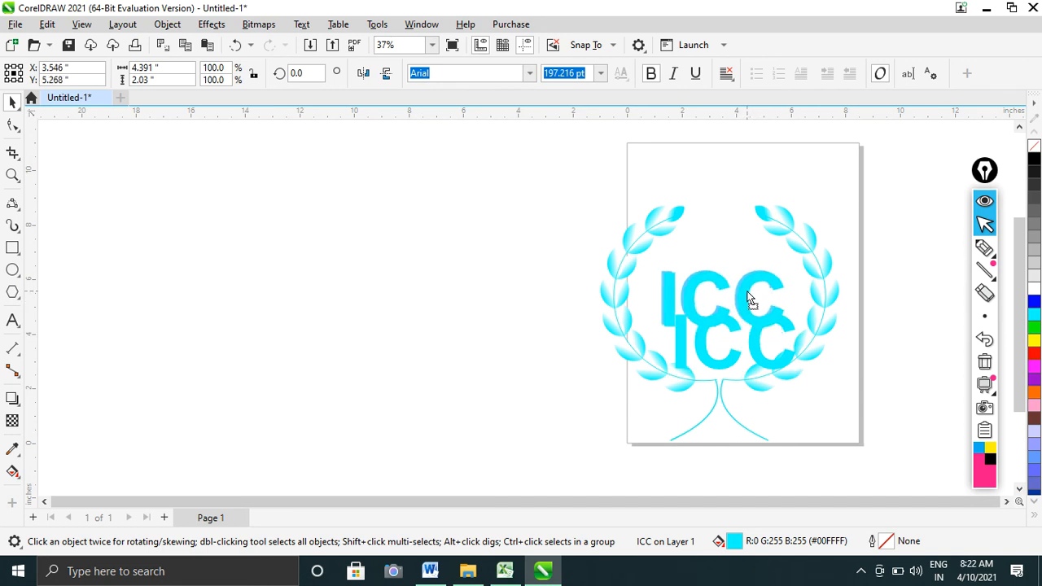
# Step: Nudge the upper cyan ICC copy to about X 3.60, Y 5.30 inches and fill it with white
pyautogui.moveTo(749, 298); pyautogui.dragTo(752, 300)
pyautogui.moveTo(749, 293); pyautogui.dragTo(748, 293)
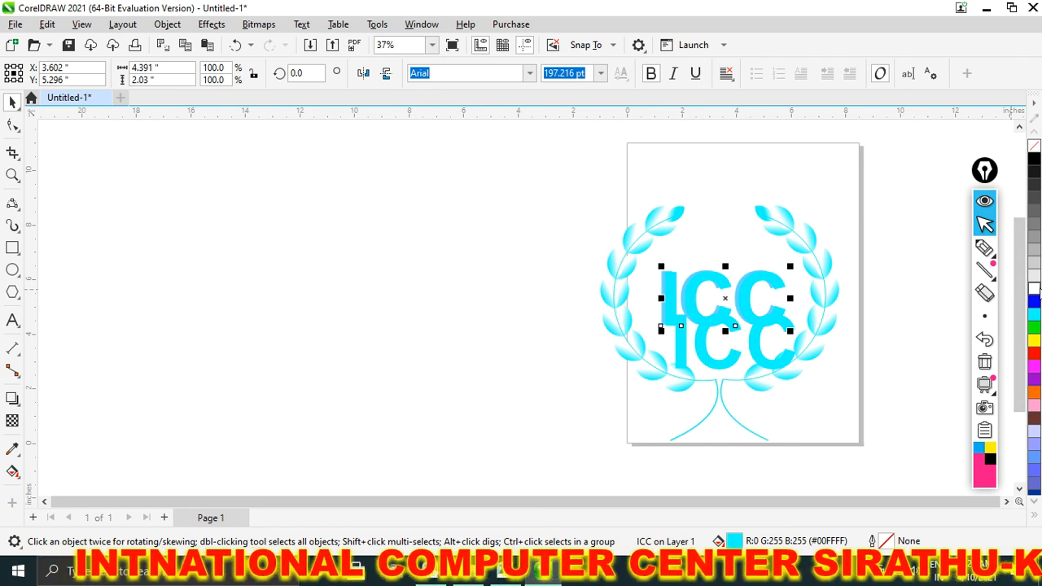
pyautogui.click(1033, 288)
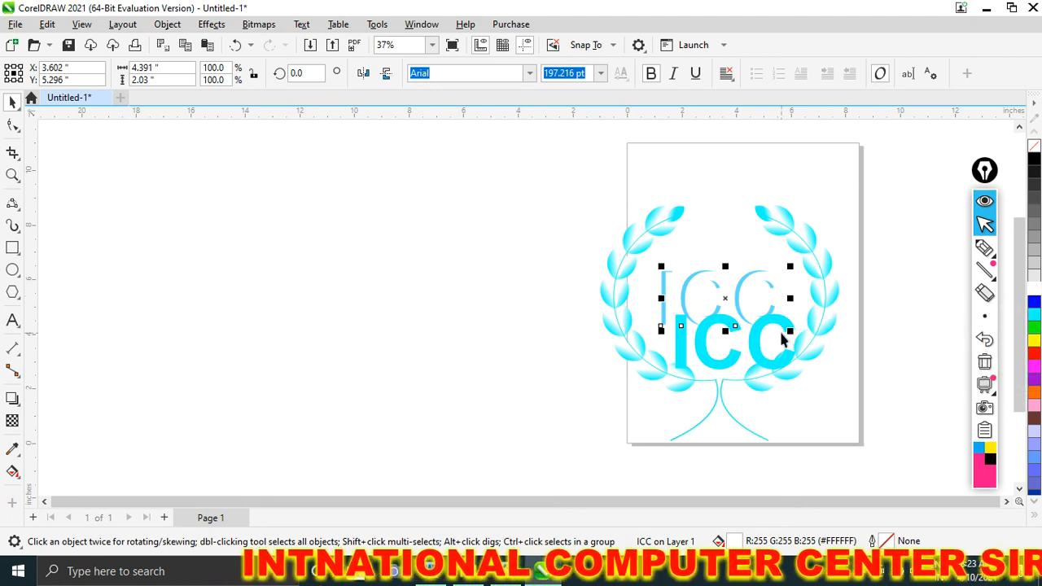
# Step: Move the remaining cyan ICC copy up over the white text, slightly offset, at about X 3.71, Y 5.21 inches
pyautogui.moveTo(774, 321); pyautogui.dragTo(769, 287)
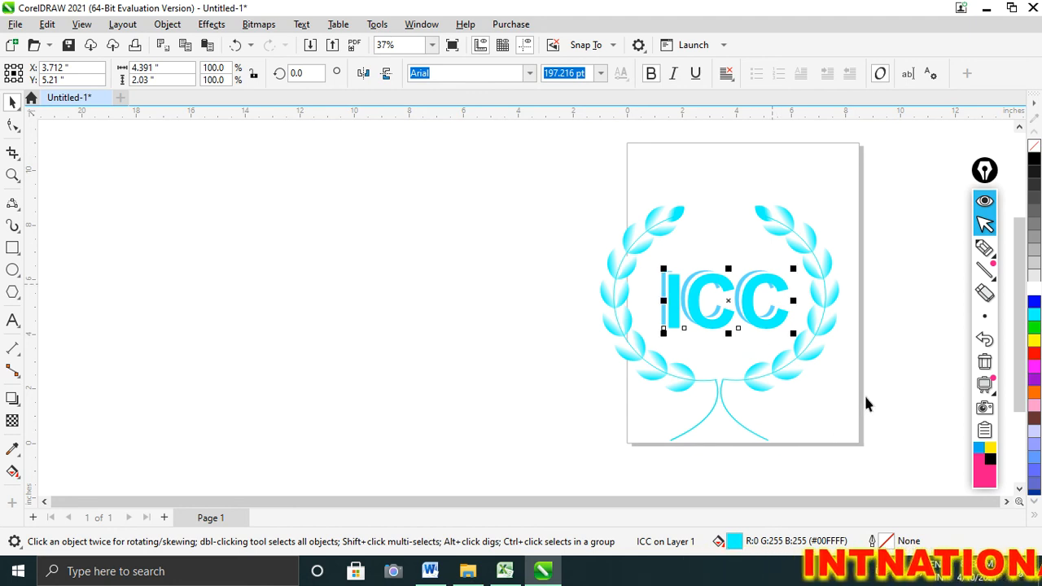
pyautogui.click(908, 399)
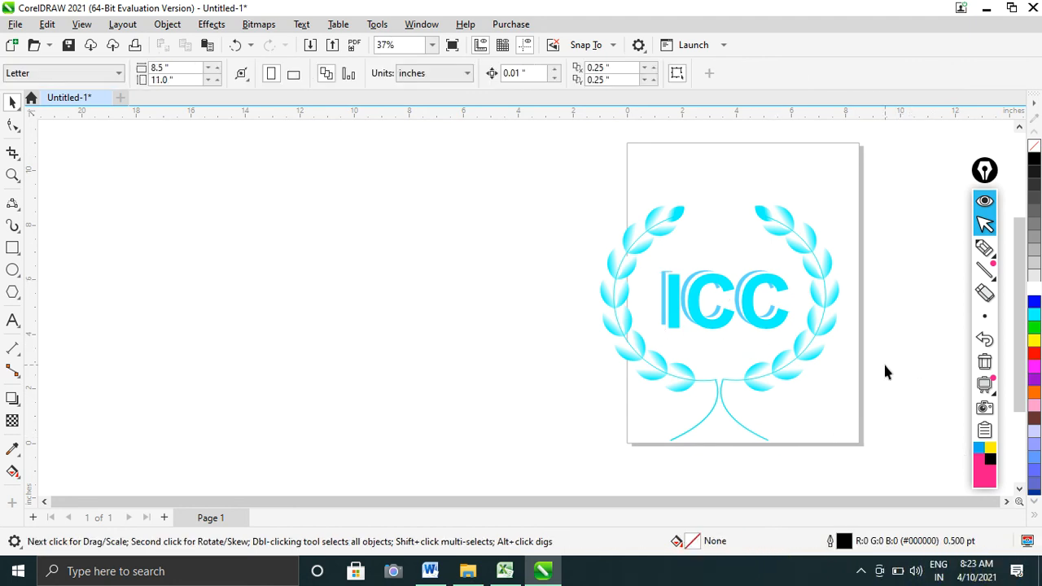
# Step: Group the whole wreath with its ICC text and move the group off the page to about X -4.72, Y 5.72 inches
pyautogui.moveTo(751, 390); pyautogui.dragTo(889, 484)
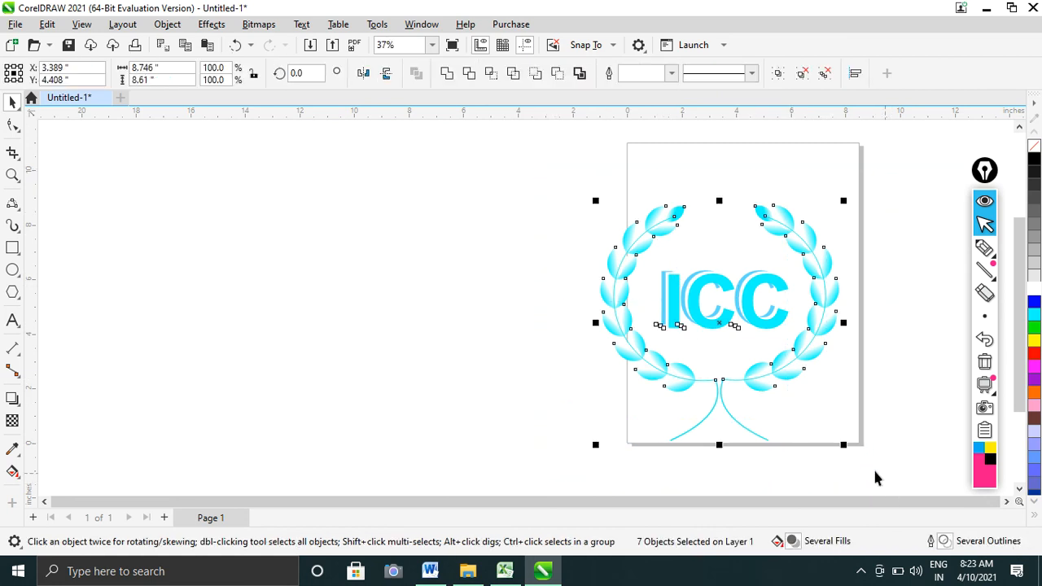
pyautogui.hotkey('ctrl', 'g')
pyautogui.moveTo(744, 302); pyautogui.dragTo(514, 260)
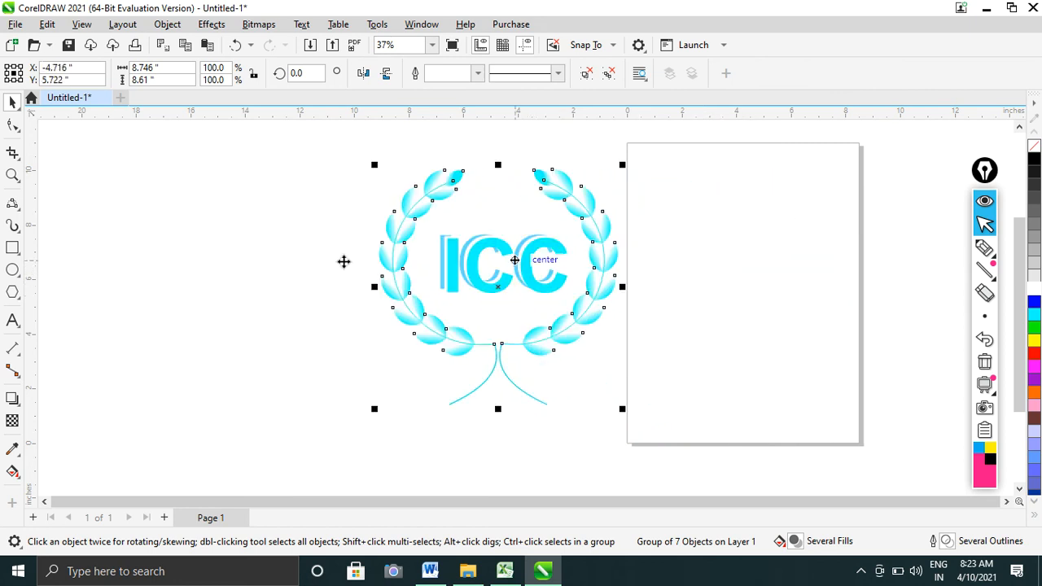
pyautogui.click(114, 226)
# Step: Examine the grouped wreath and its layered ICC text up close, including the curved tails
pyautogui.click(27, 177)
pyautogui.moveTo(329, 148); pyautogui.dragTo(417, 236)
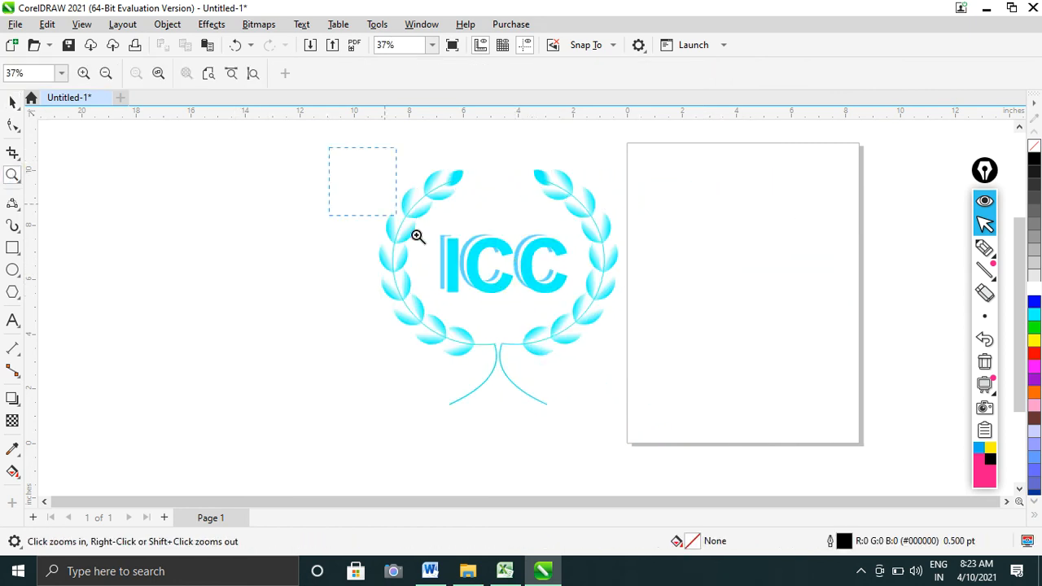
pyautogui.moveTo(729, 475); pyautogui.dragTo(808, 469)
pyautogui.press('F9')
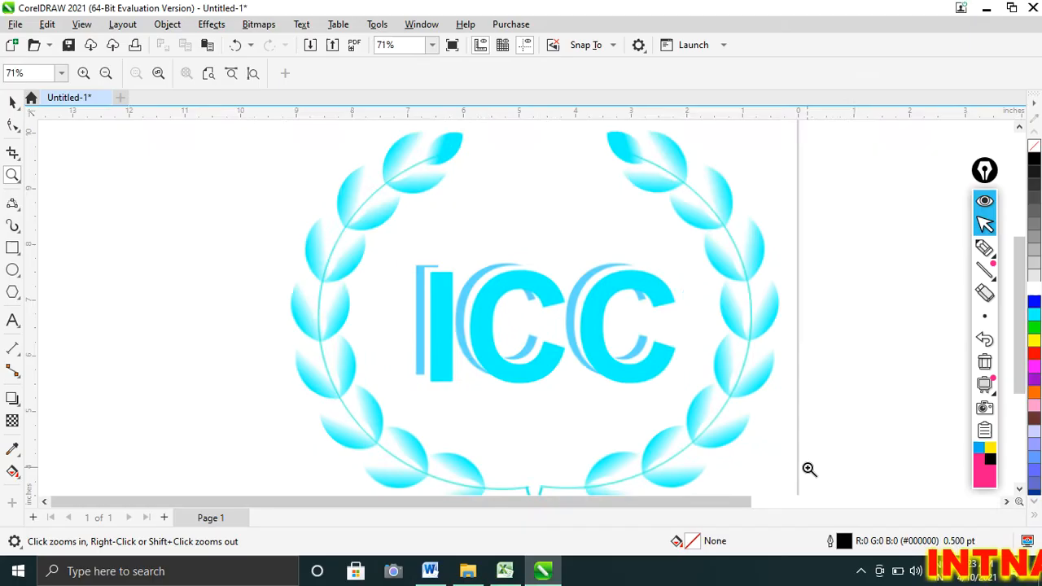
pyautogui.rightClick(809, 469)
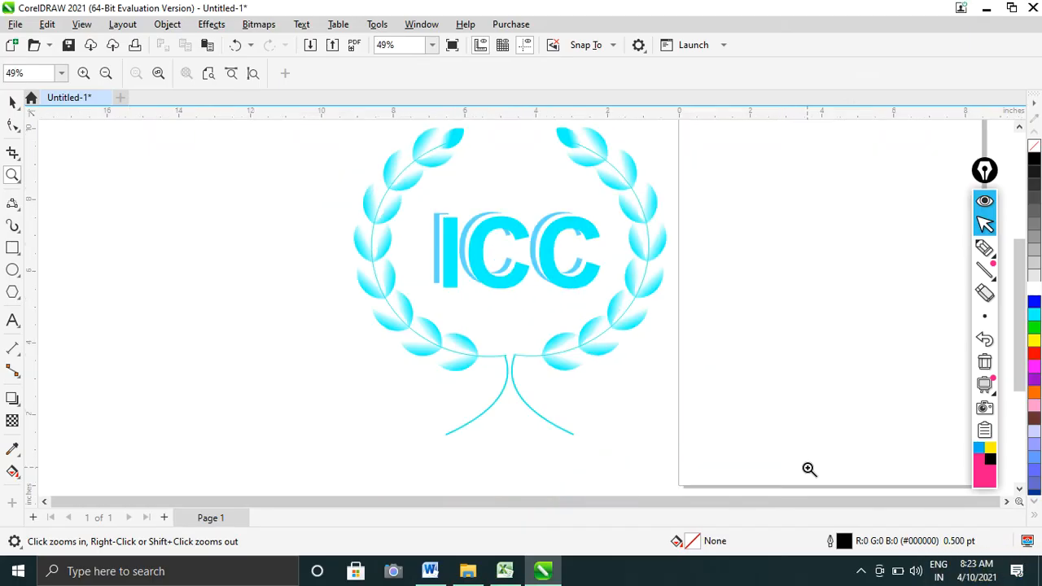